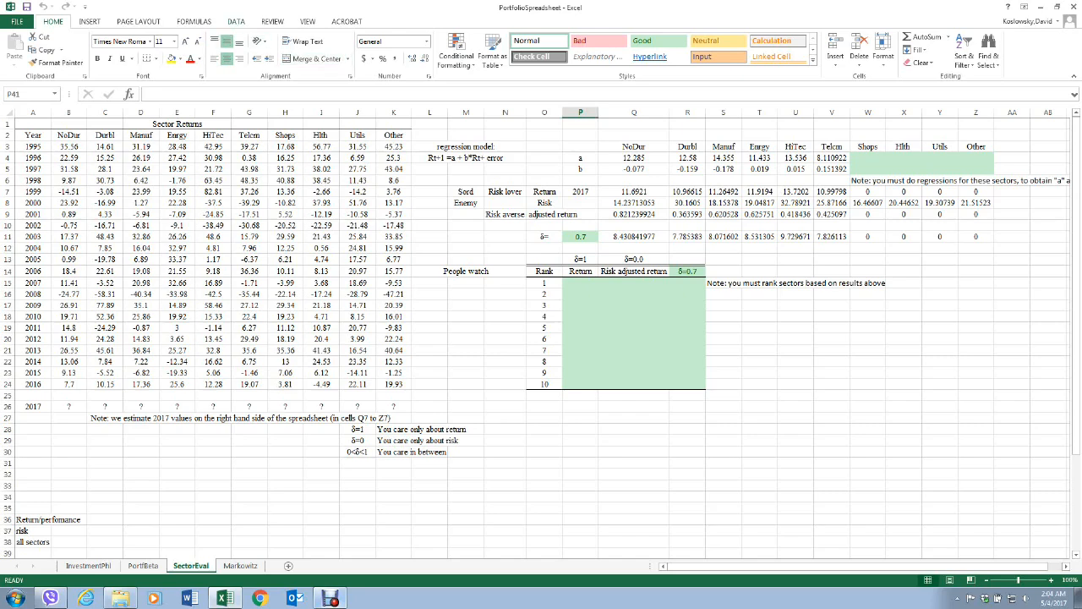
# Enable the Analysis ToolPak in the Excel add-ins settings.
pyautogui.click(236, 21)
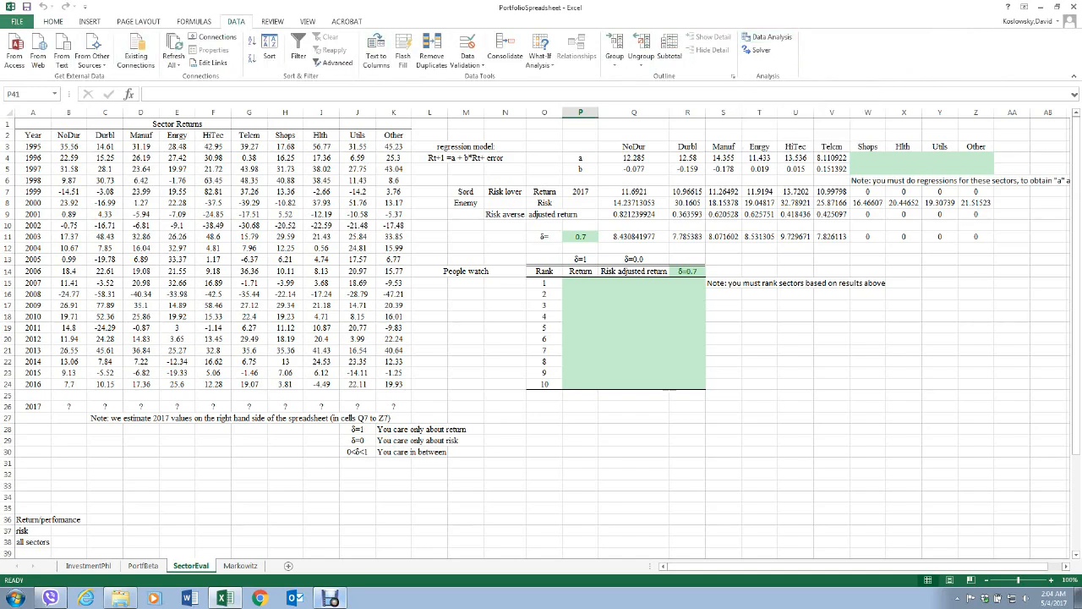
pyautogui.click(17, 21)
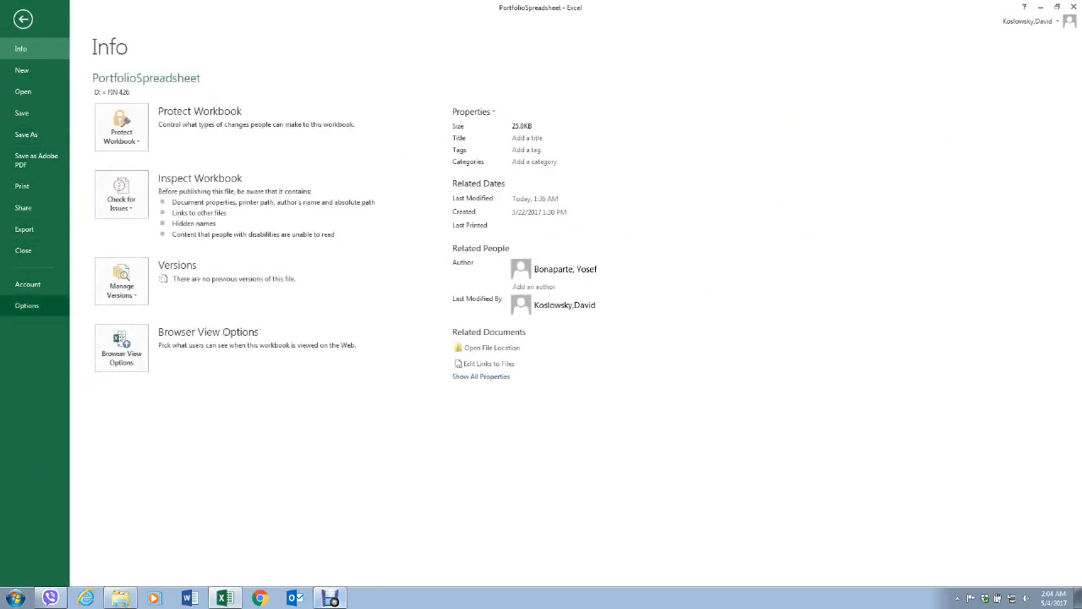
pyautogui.click(26, 305)
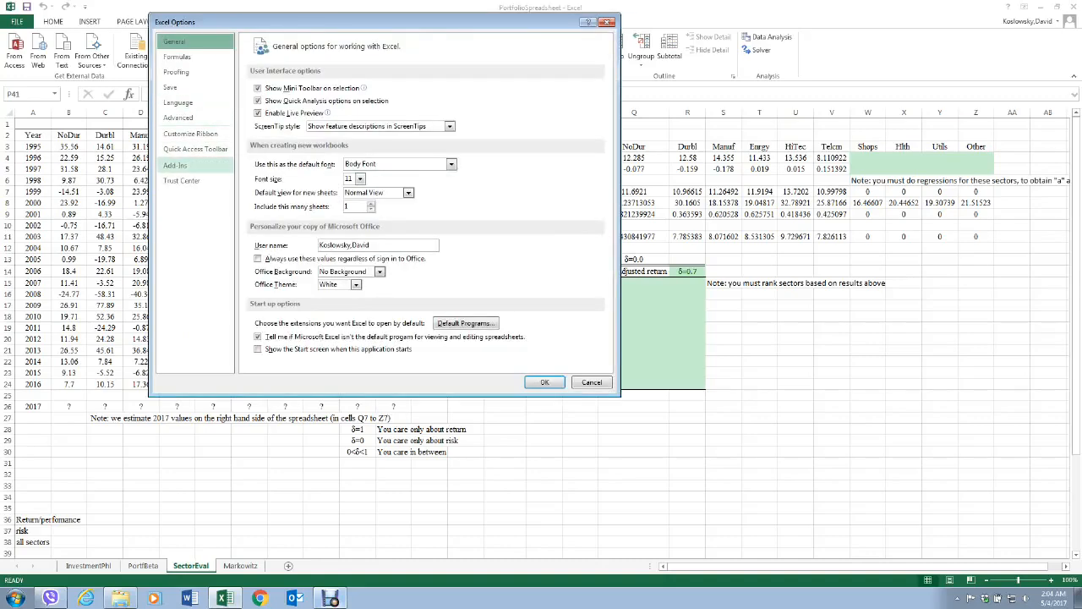
pyautogui.click(175, 165)
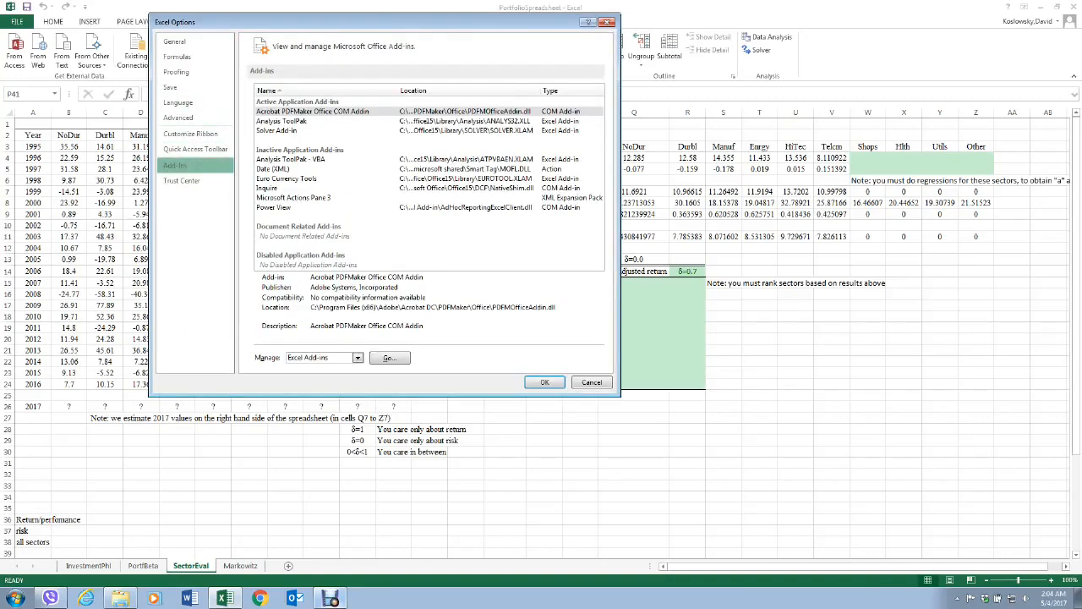
pyautogui.click(281, 121)
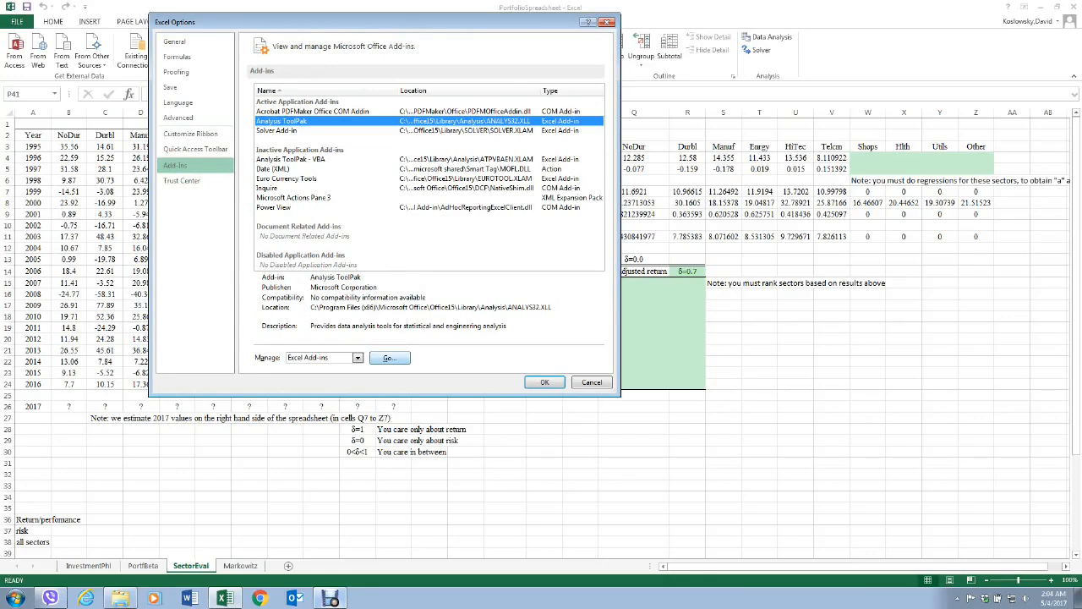
pyautogui.click(388, 358)
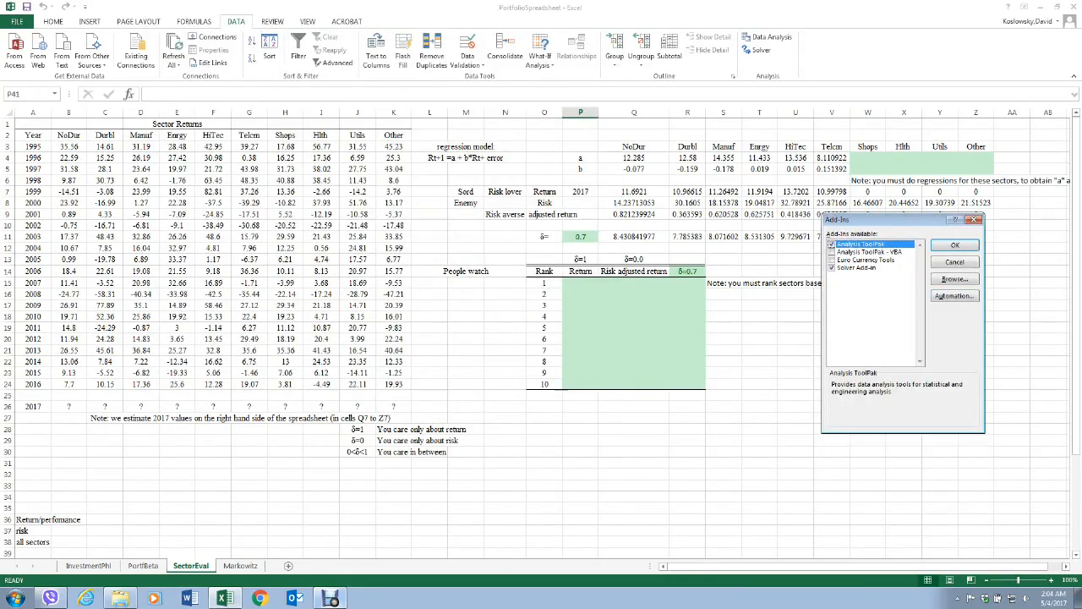
pyautogui.click(832, 244)
pyautogui.click(955, 244)
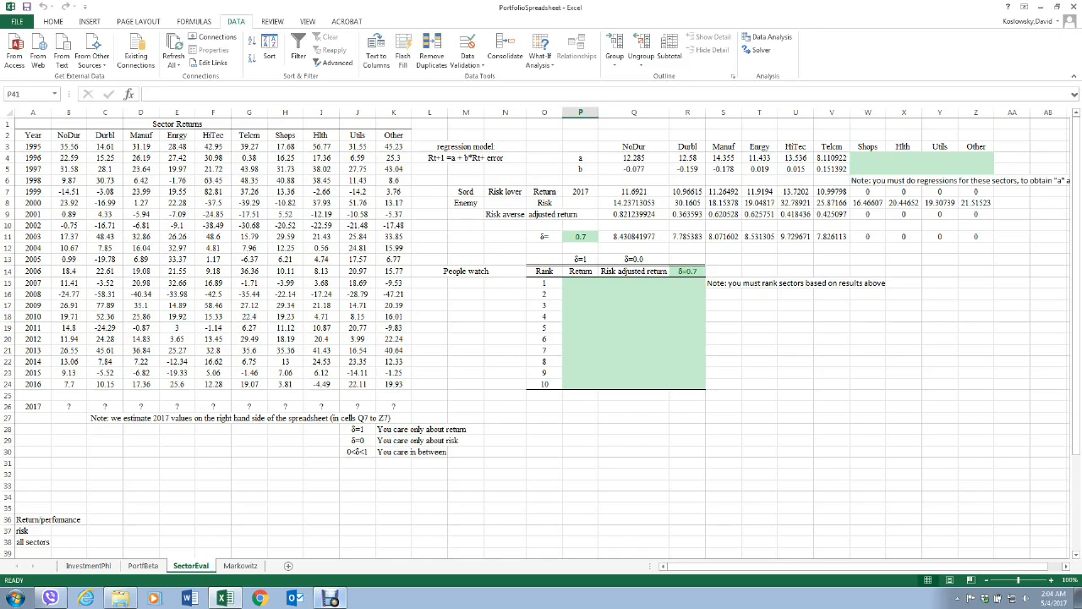
# Copy the Telcm returns for 1995 to 2016 (G3:G24) into column O starting at cell O27.
pyautogui.moveTo(249, 147); pyautogui.dragTo(249, 384)
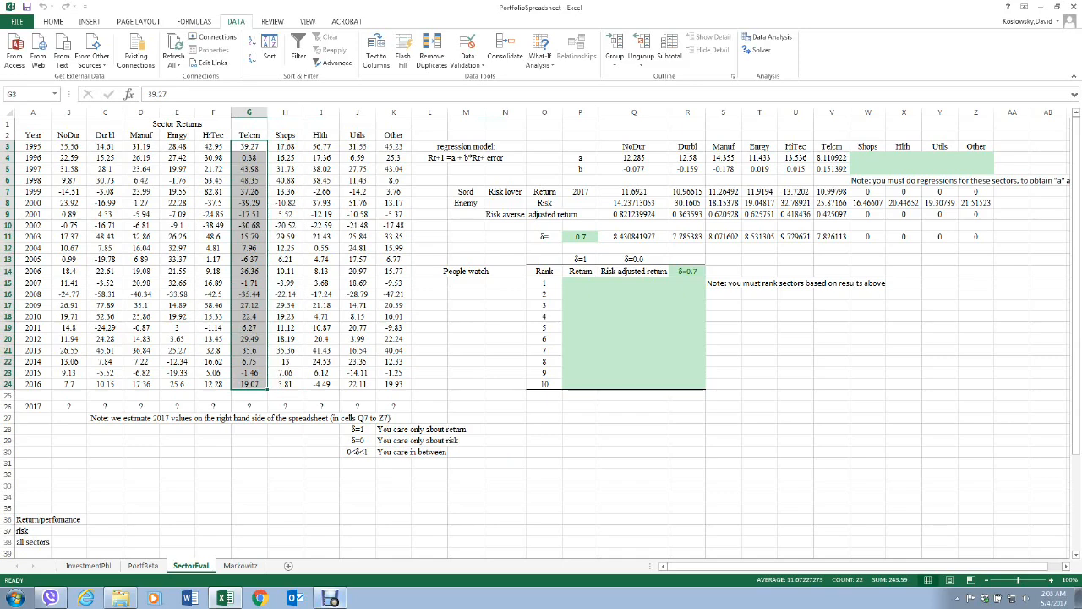
pyautogui.rightClick(254, 221)
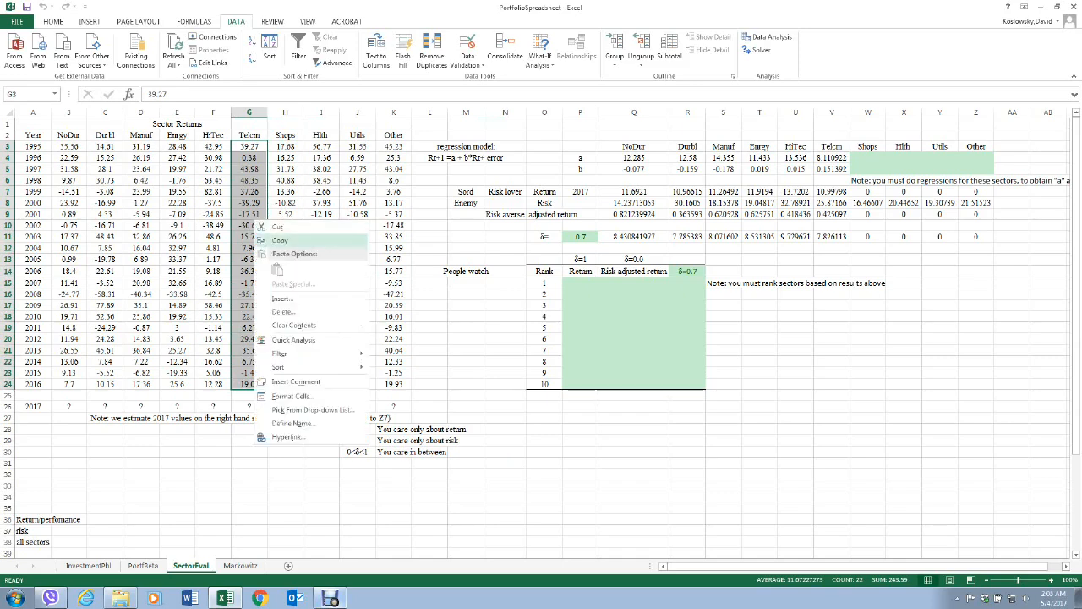
pyautogui.click(280, 241)
pyautogui.scroll(-2, 513, 330)
pyautogui.click(542, 347)
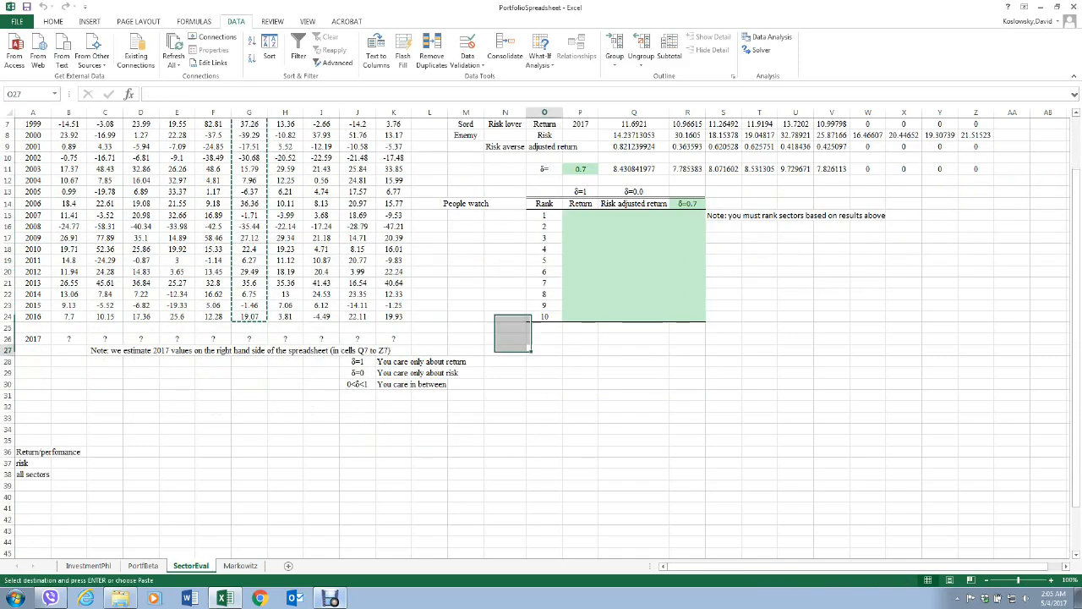
pyautogui.rightClick(531, 349)
pyautogui.click(513, 394)
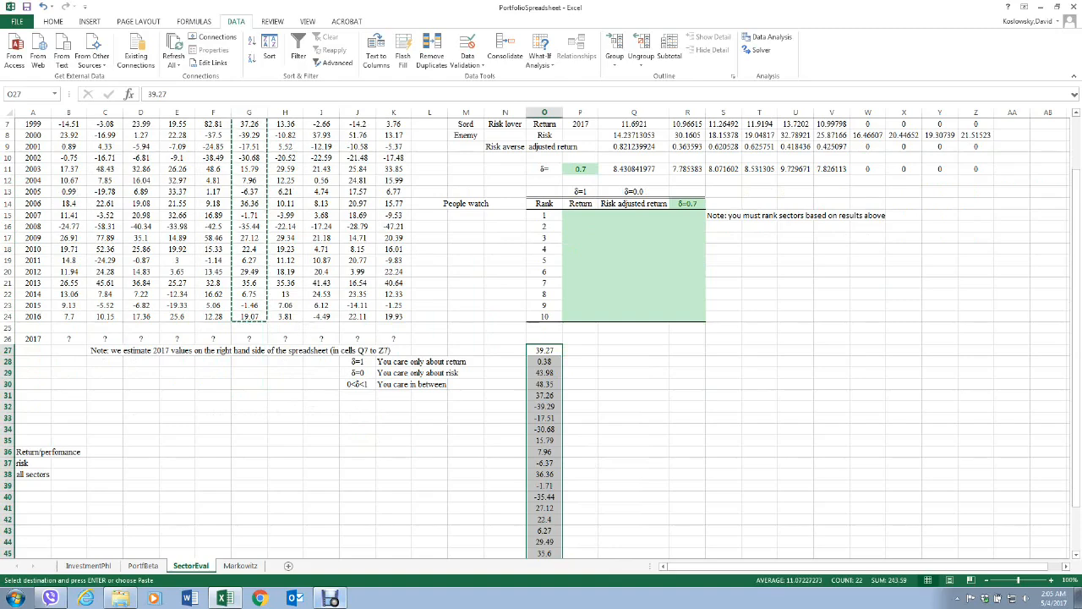
# Copy the pasted returns in O27:O47 into column P starting one row lower, at P28.
pyautogui.scroll(-3, 541, 338)
pyautogui.moveTo(545, 247); pyautogui.dragTo(544, 474)
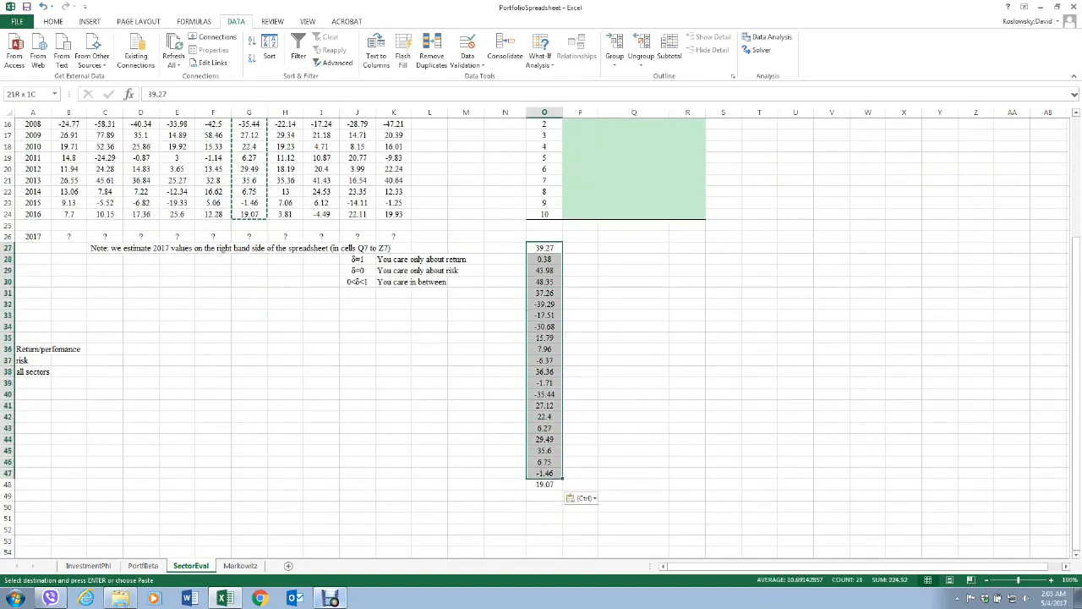
pyautogui.rightClick(547, 333)
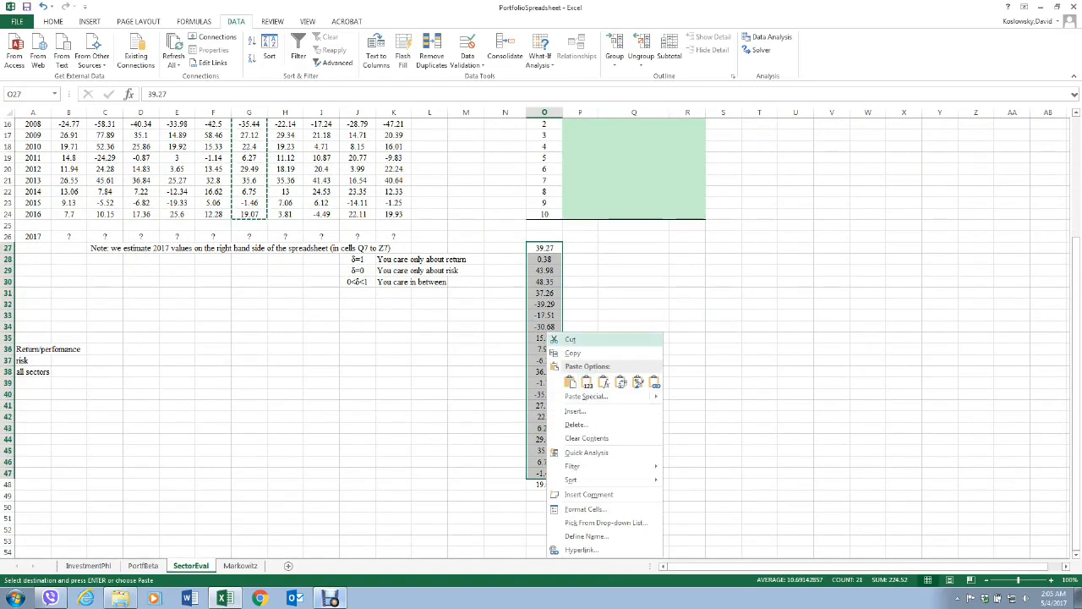
pyautogui.click(569, 339)
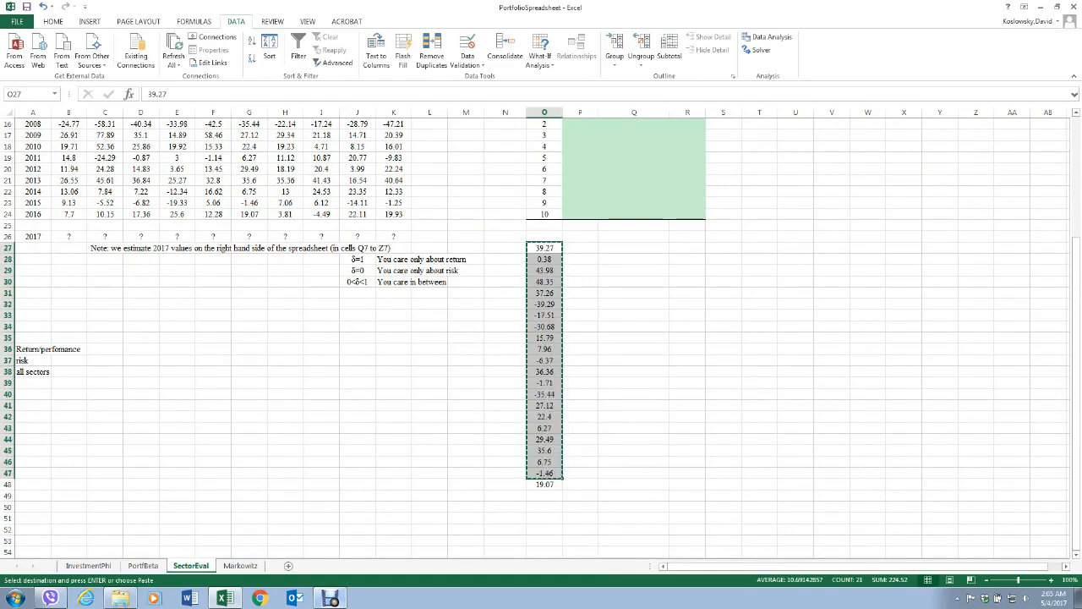
pyautogui.click(581, 258)
pyautogui.rightClick(580, 259)
pyautogui.click(602, 310)
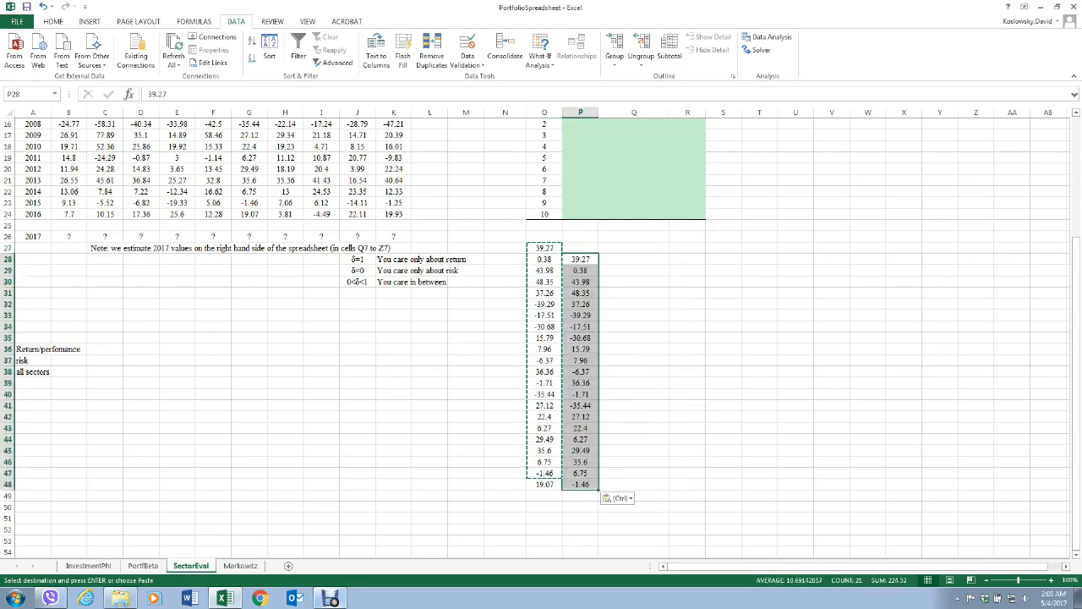
# Clear the contents of cell O27 above the paired return columns.
pyautogui.click(723, 313)
pyautogui.click(548, 248)
pyautogui.rightClick(551, 248)
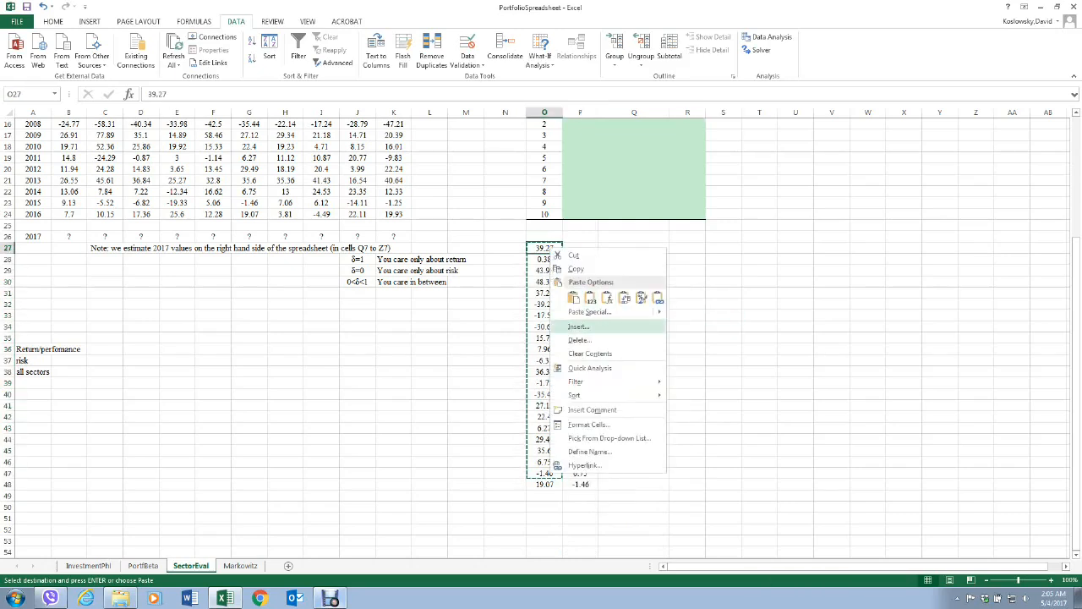
pyautogui.click(590, 354)
pyautogui.click(723, 337)
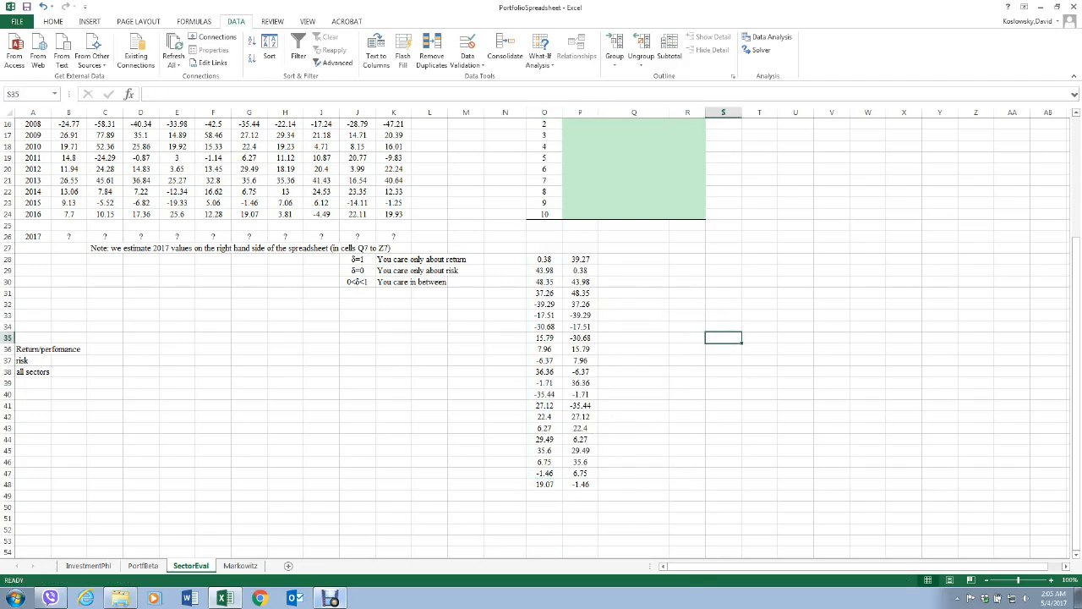
# Label the two return columns with the headers Y in O27 and X in P27.
pyautogui.click(545, 248)
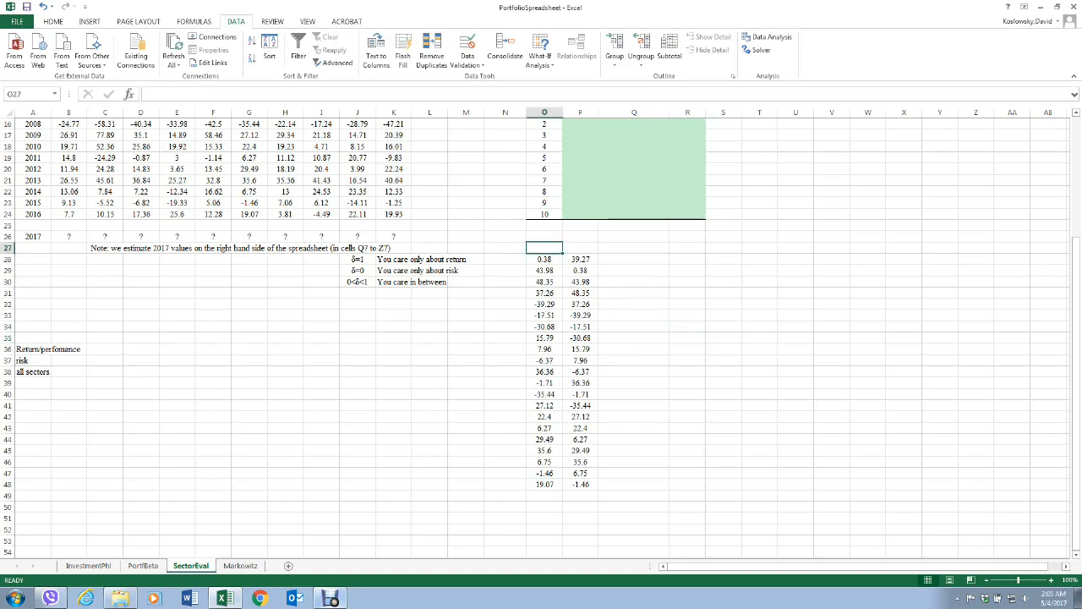
pyautogui.write('Y')
pyautogui.press('Return')
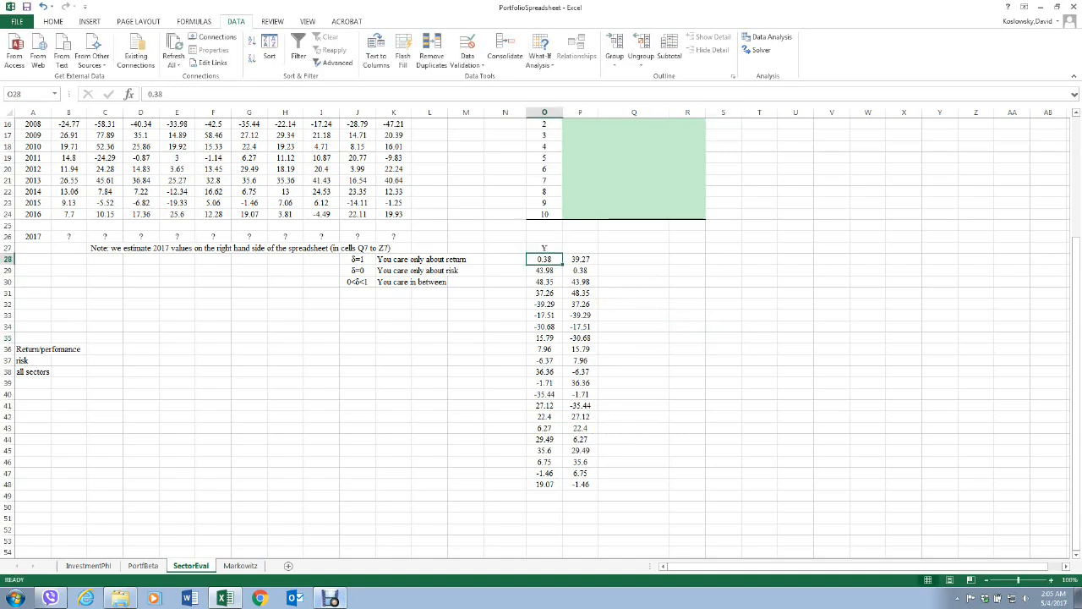
pyautogui.click(580, 248)
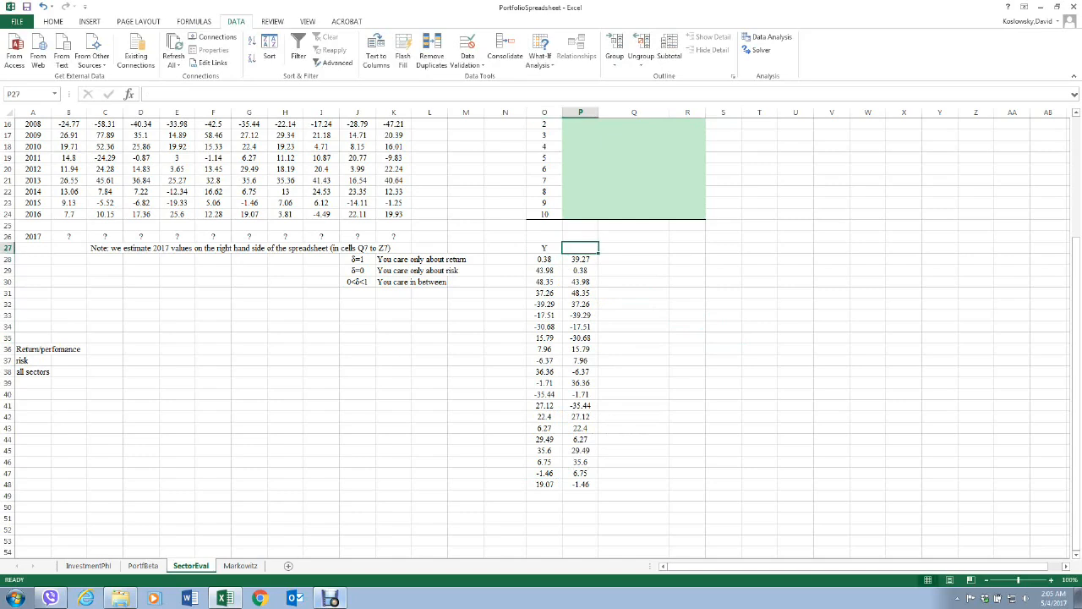
pyautogui.write('X')
pyautogui.click(634, 292)
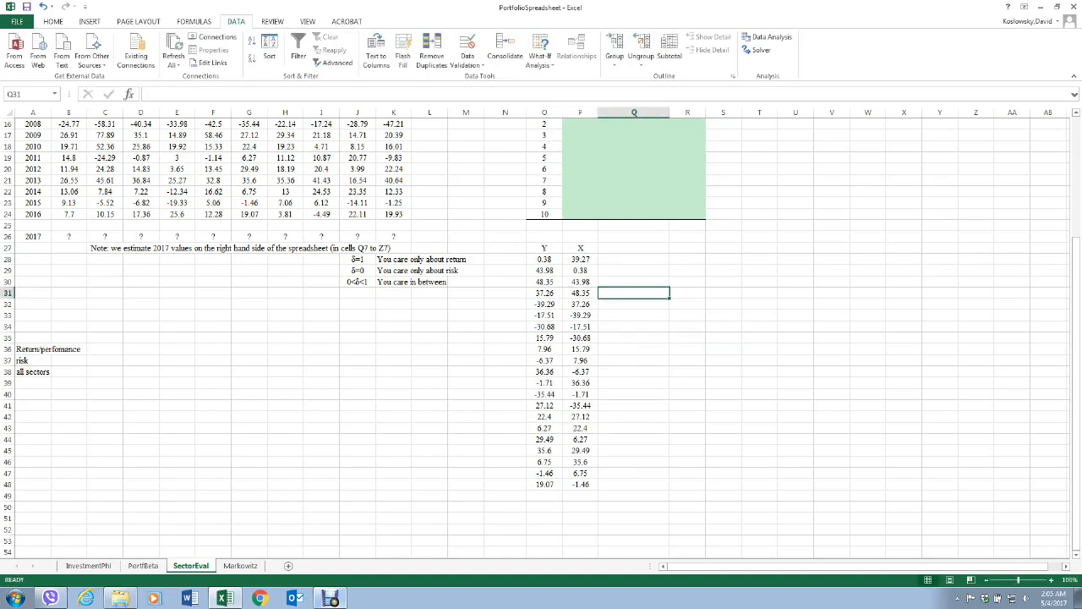
# Open the Regression tool from the data analysis tools.
pyautogui.scroll(5, 541, 338)
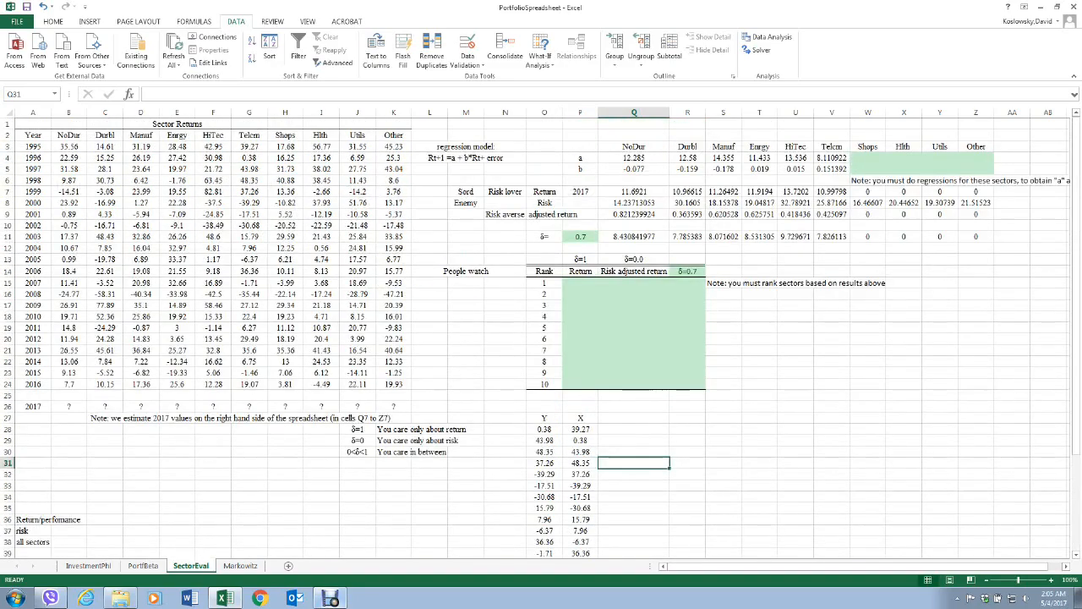
pyautogui.scroll(-4, 541, 339)
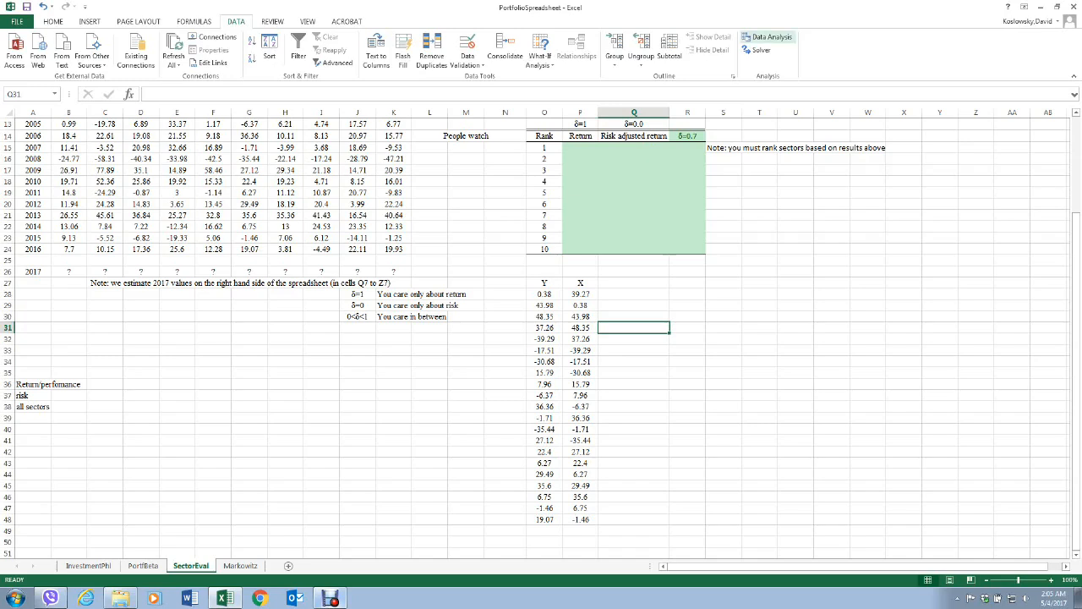
pyautogui.click(768, 37)
pyautogui.scroll(-2, 877, 332)
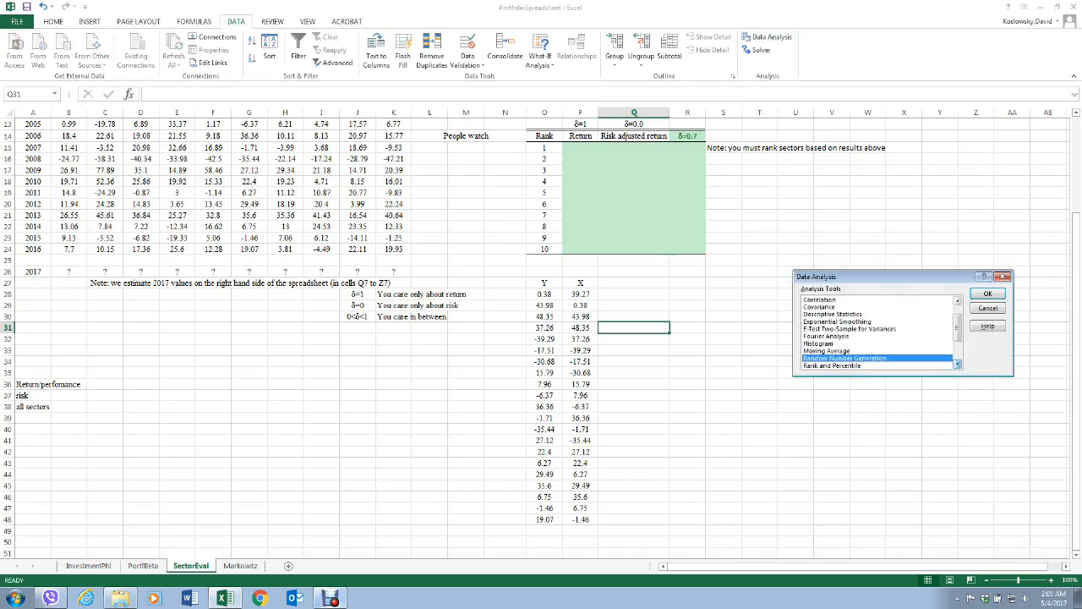
pyautogui.click(845, 365)
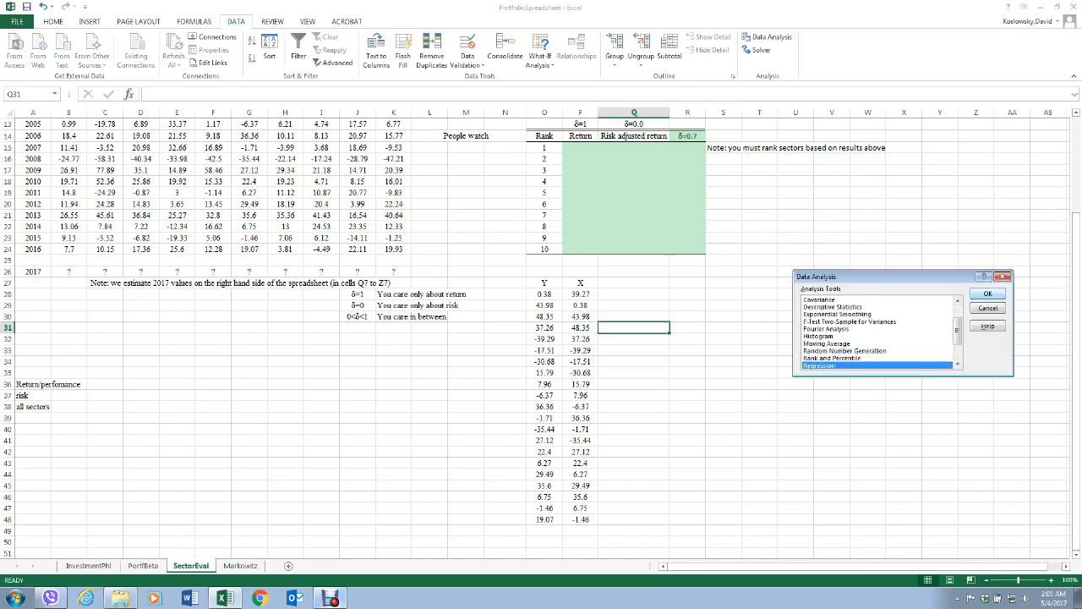
pyautogui.click(988, 294)
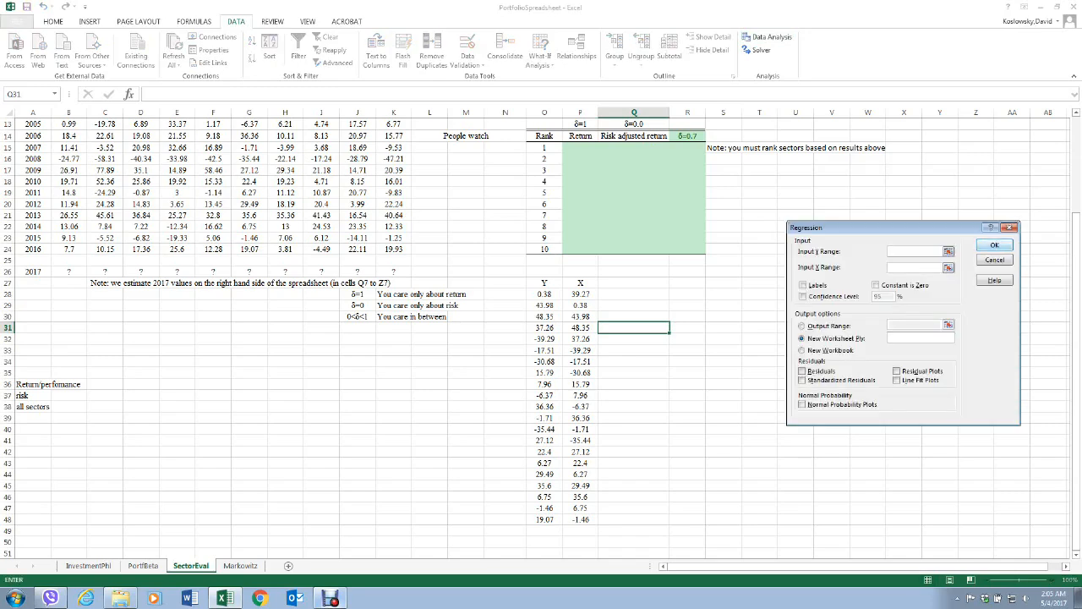
# Set the regression's input Y range to $O$28:$O$48 and its input X range to $P$28:$P$48.
pyautogui.click(949, 251)
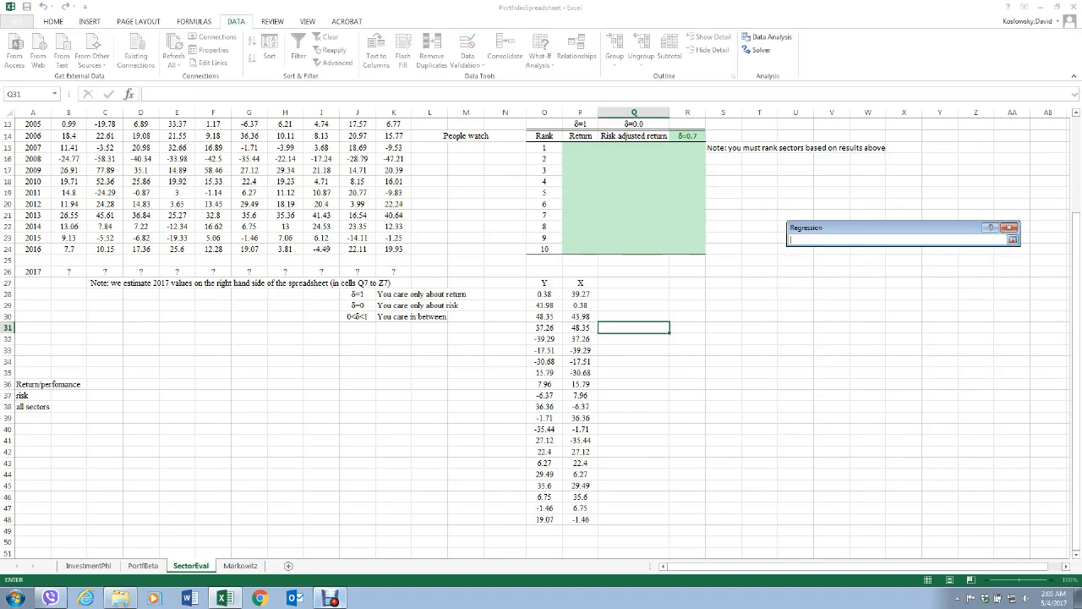
pyautogui.moveTo(544, 294); pyautogui.dragTo(544, 519)
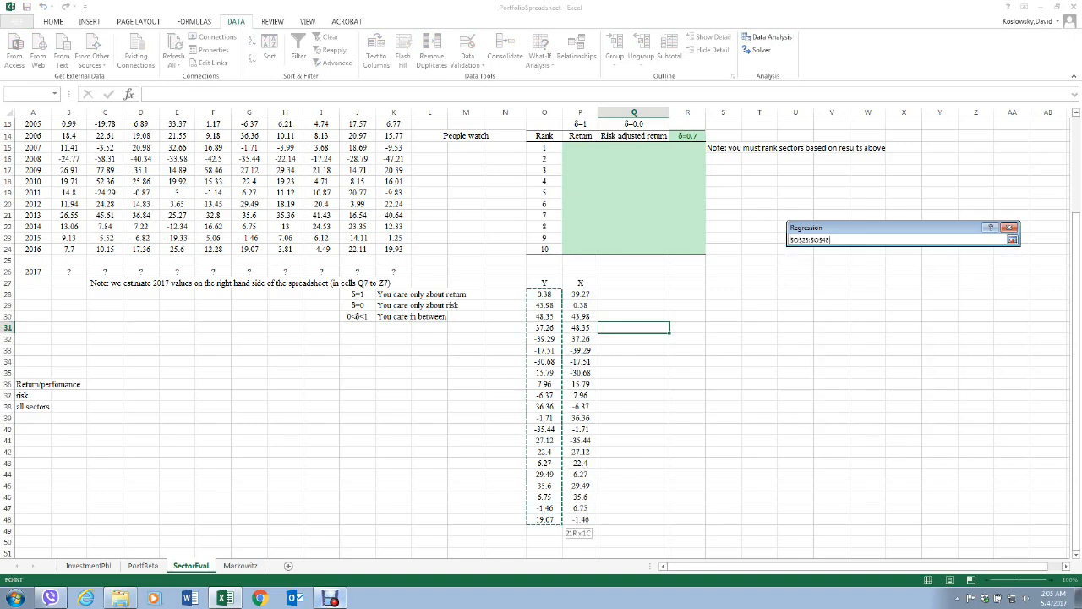
pyautogui.press('Return')
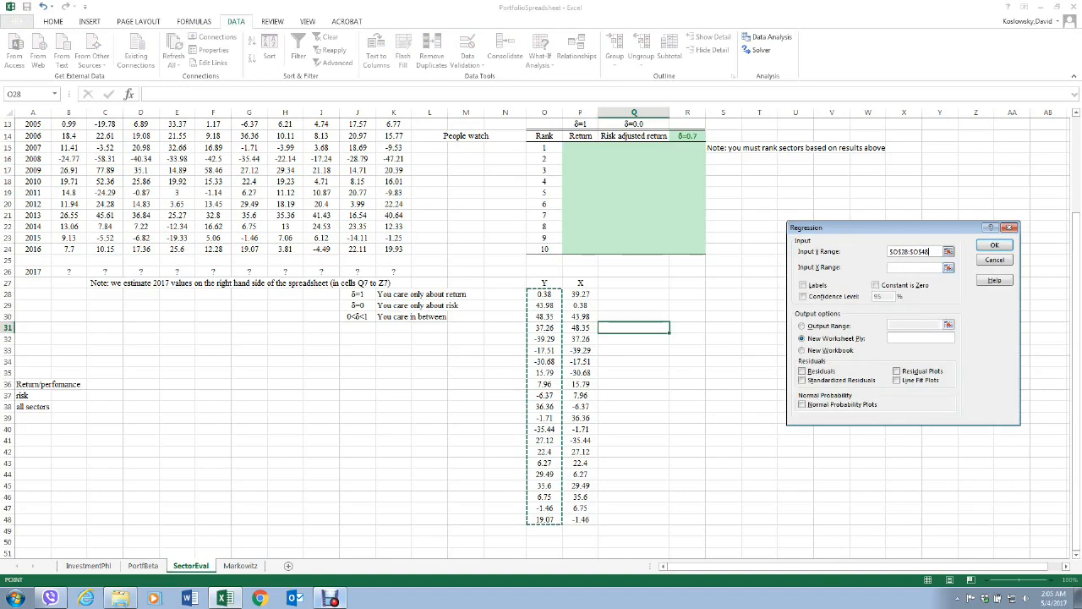
pyautogui.click(949, 267)
pyautogui.moveTo(580, 294); pyautogui.dragTo(581, 519)
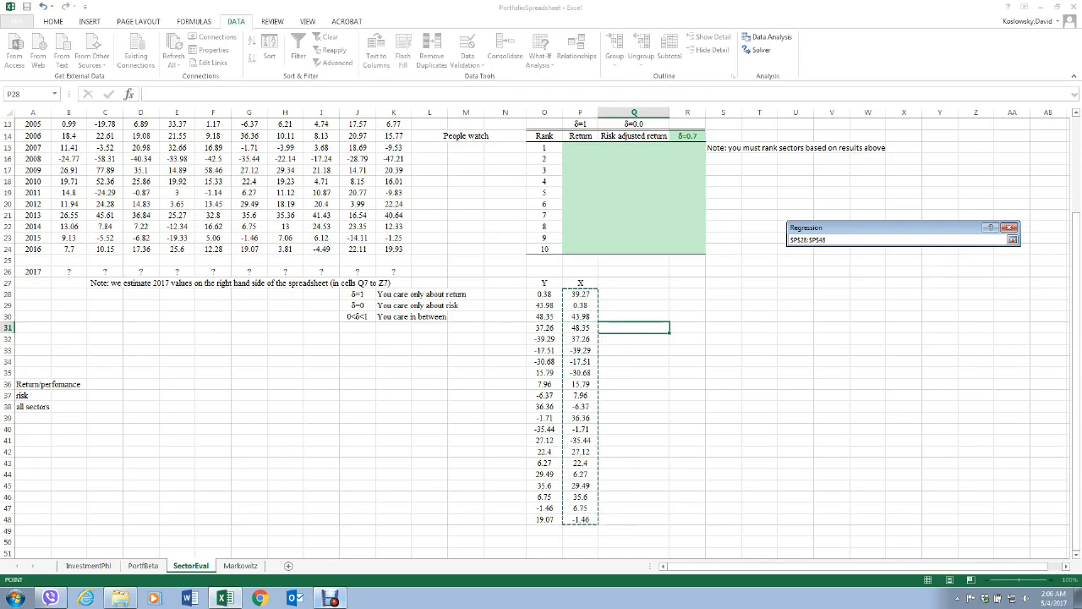
pyautogui.press('Return')
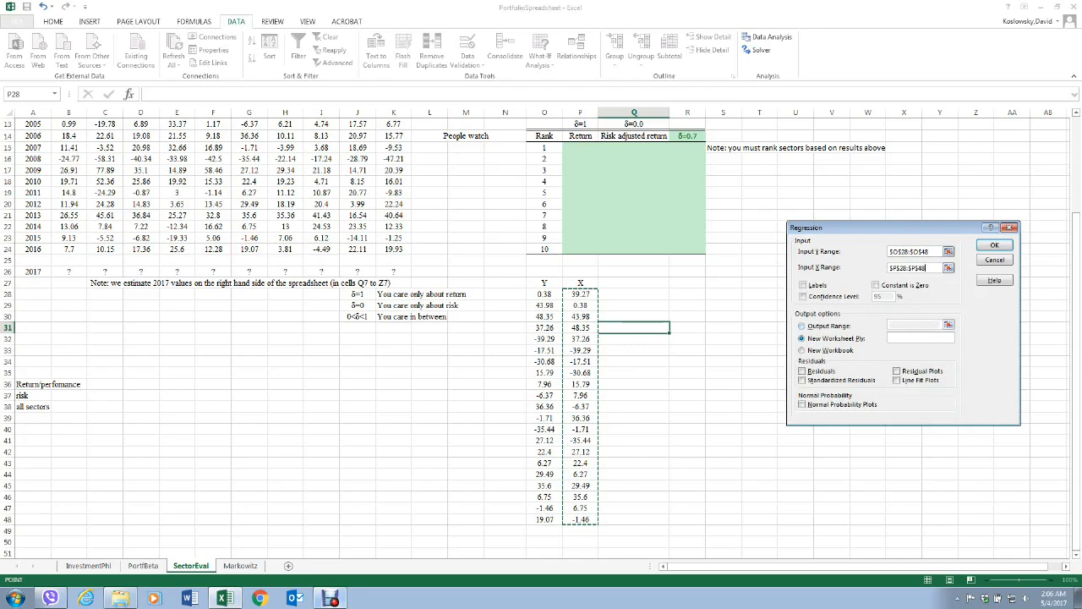
# Send the regression results to an output range on the current sheet, set to $Q$28:$R$28.
pyautogui.click(803, 327)
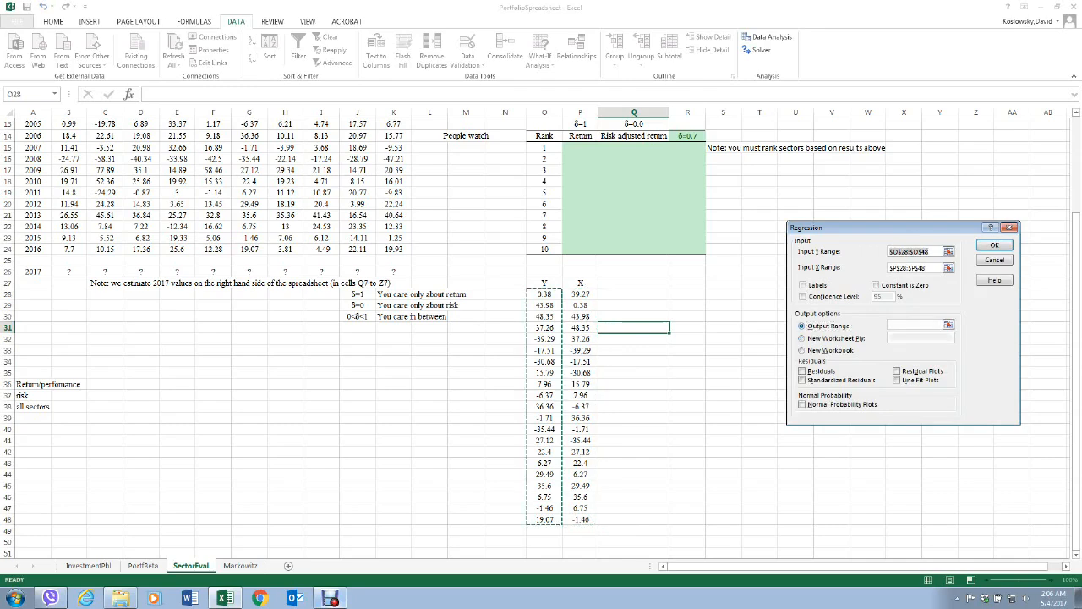
pyautogui.click(948, 325)
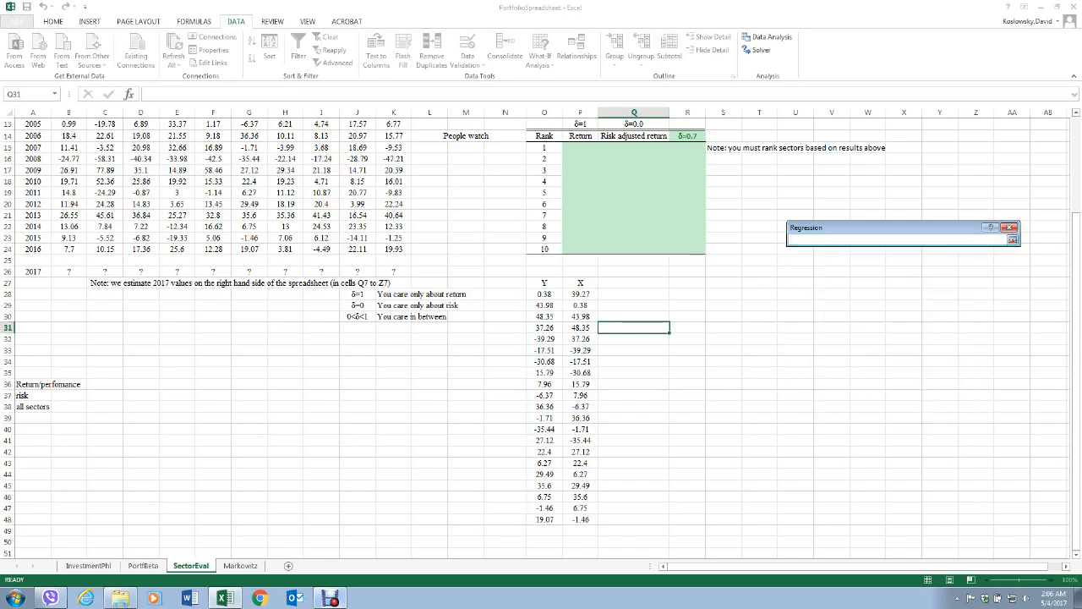
pyautogui.moveTo(634, 295); pyautogui.dragTo(689, 296)
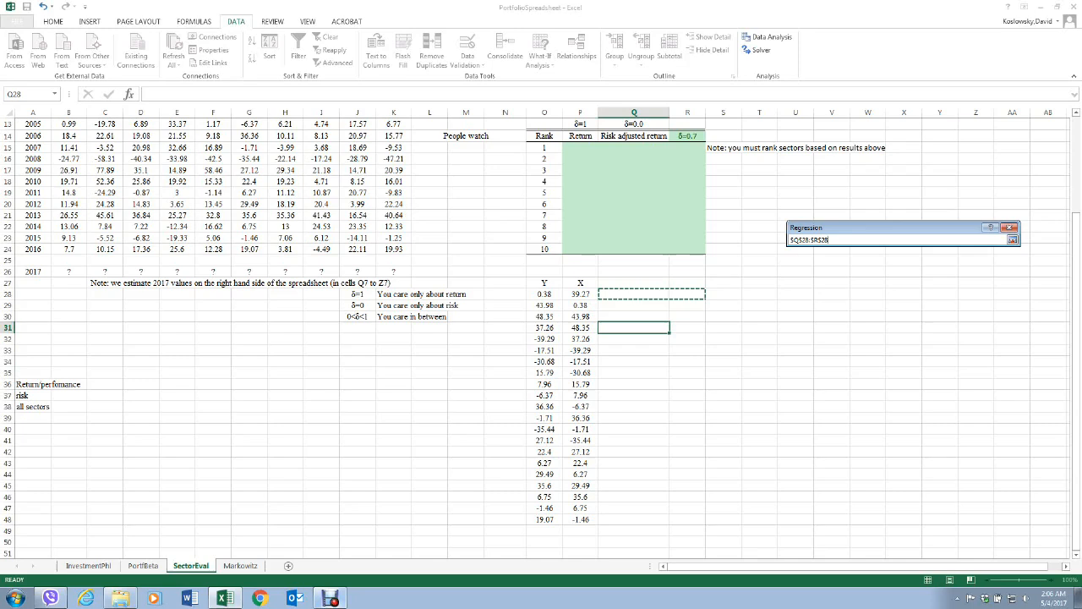
pyautogui.press('Return')
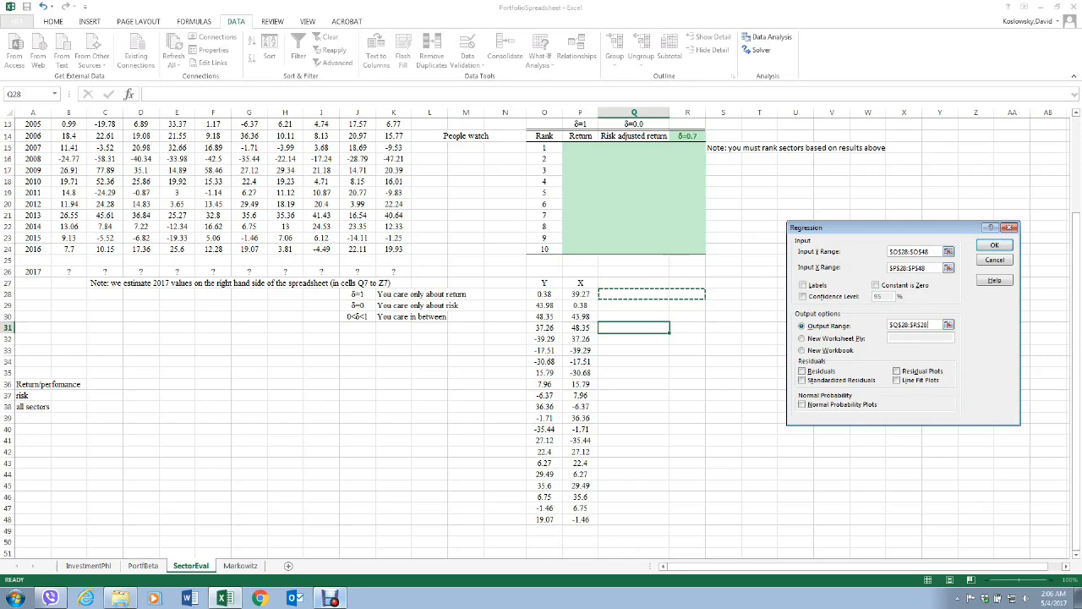
# Run the regression with the chosen input and output ranges.
pyautogui.press('Return')
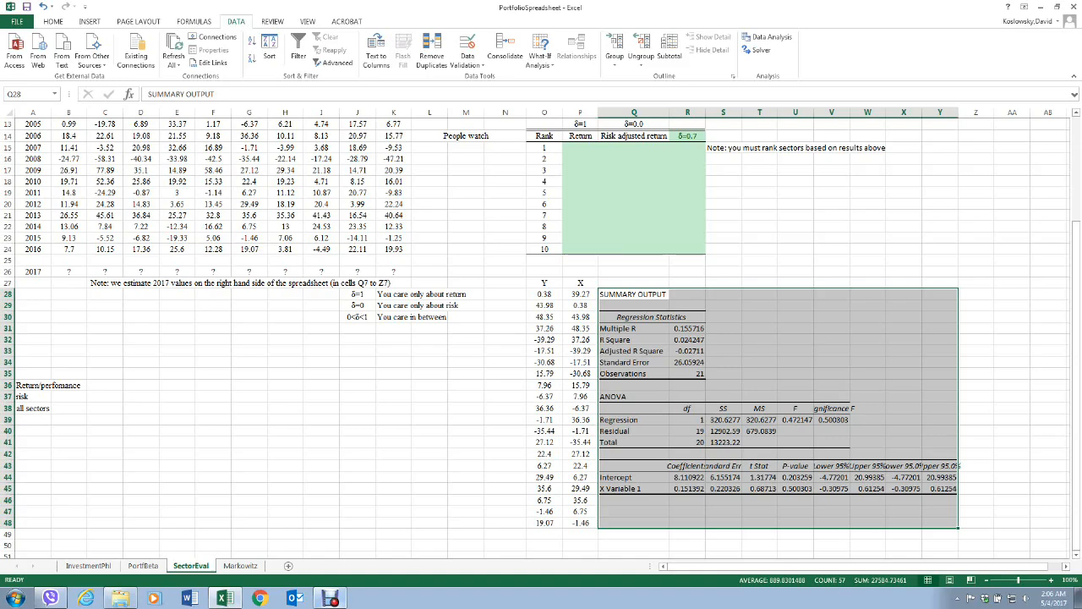
# Compare the regression output's intercept and X variable coefficients with the Telcm a and b values in the sector model table.
pyautogui.scroll(4, 541, 338)
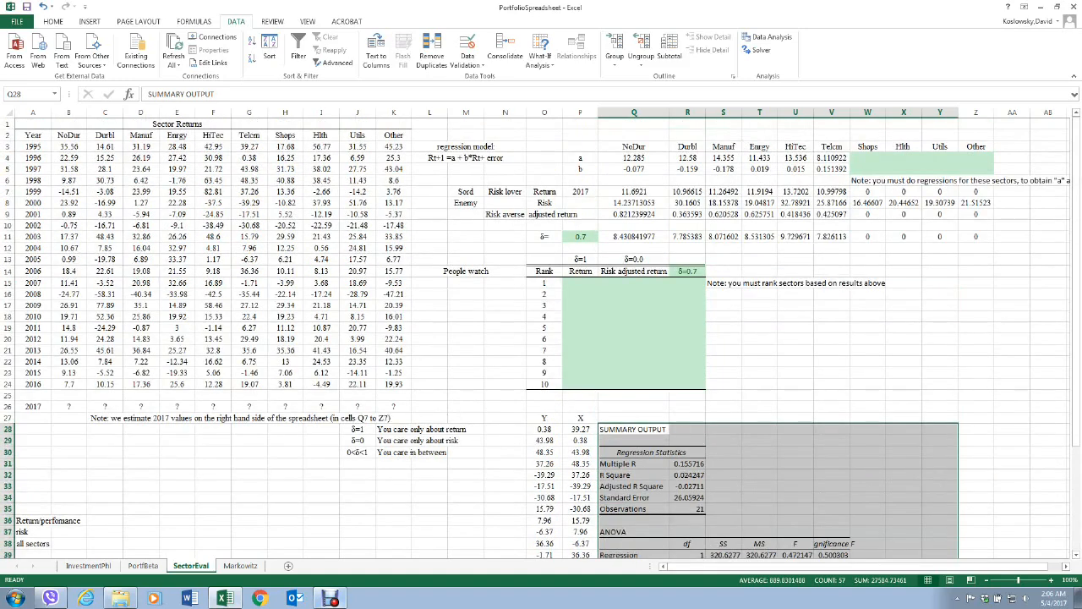
pyautogui.scroll(-1, 541, 339)
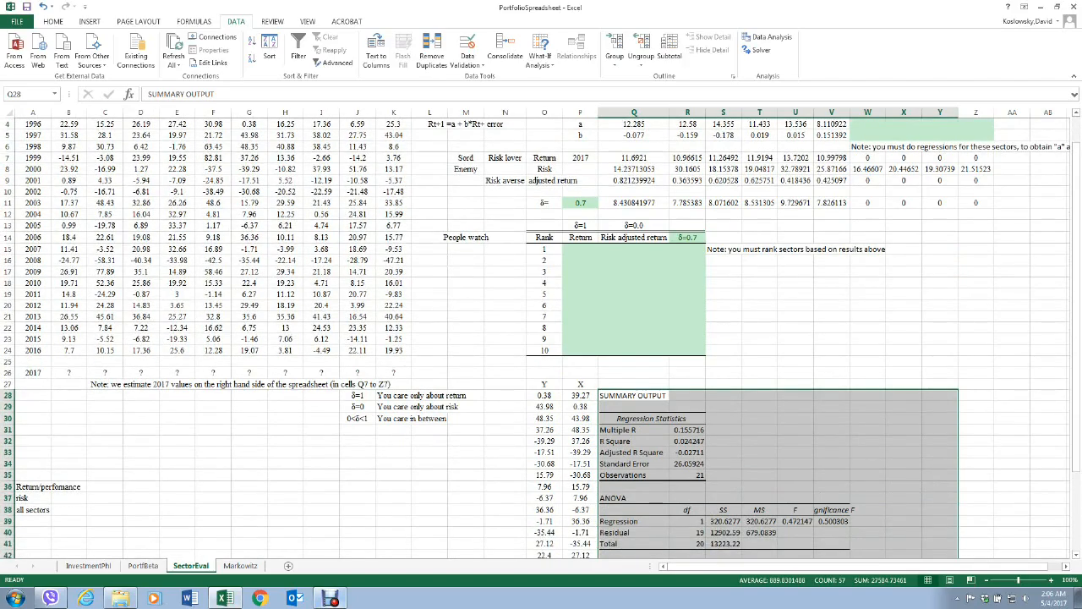
pyautogui.scroll(-1, 541, 338)
pyautogui.scroll(1, 542, 338)
pyautogui.scroll(1, 542, 338)
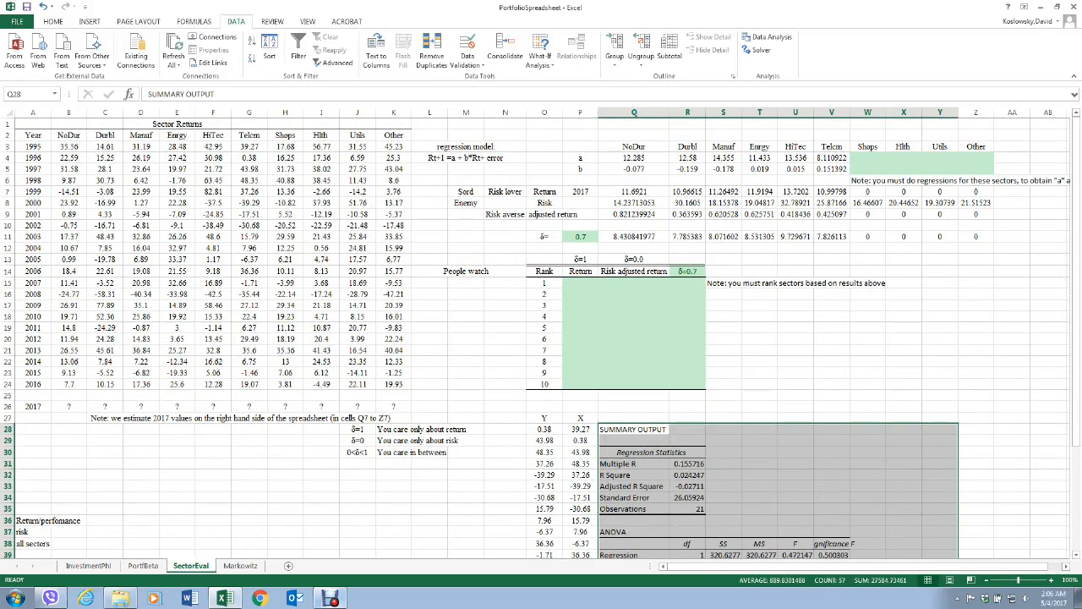
pyautogui.scroll(-2, 541, 338)
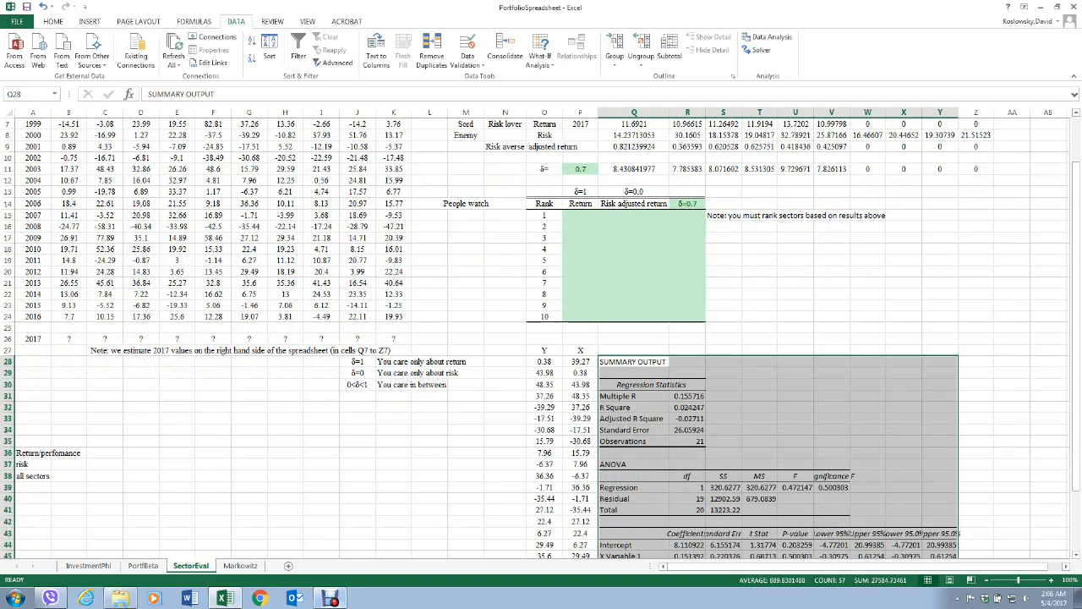
pyautogui.scroll(2, 541, 339)
pyautogui.scroll(-1, 541, 338)
pyautogui.scroll(1, 541, 338)
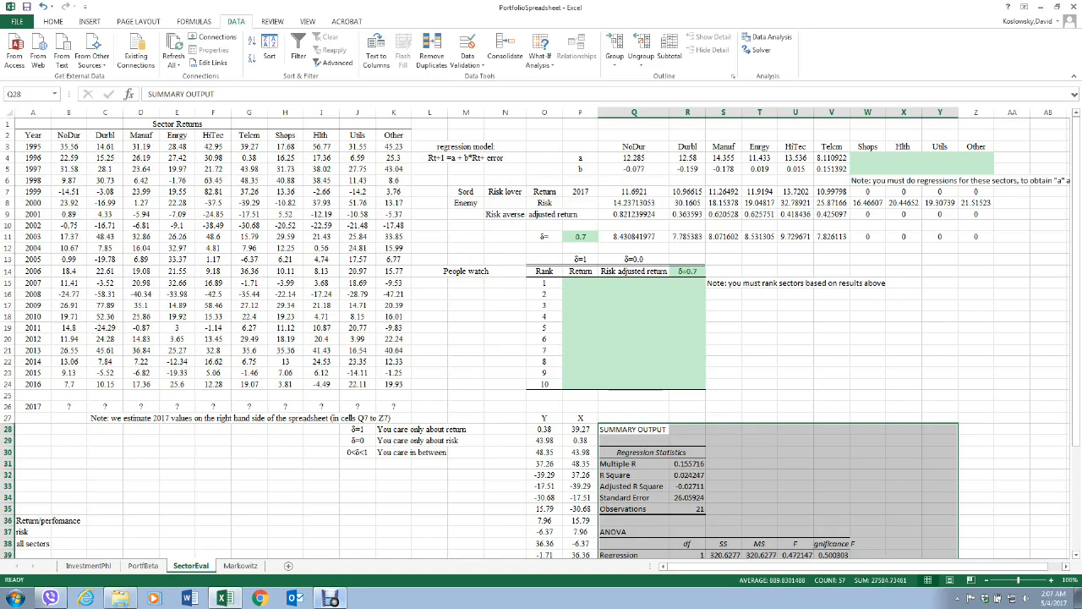
pyautogui.scroll(-1, 541, 338)
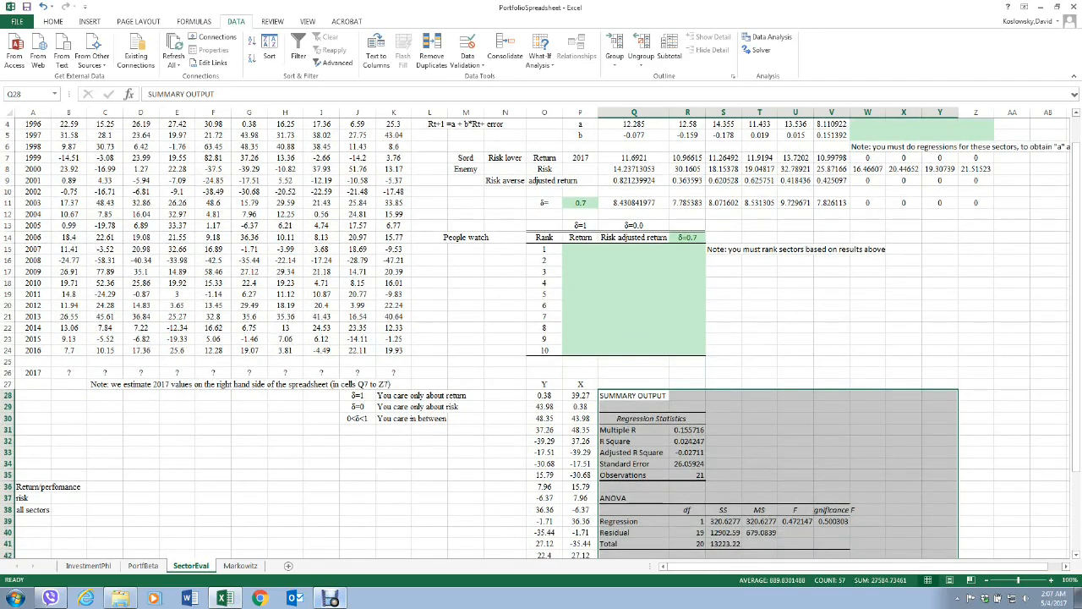
pyautogui.scroll(1, 542, 338)
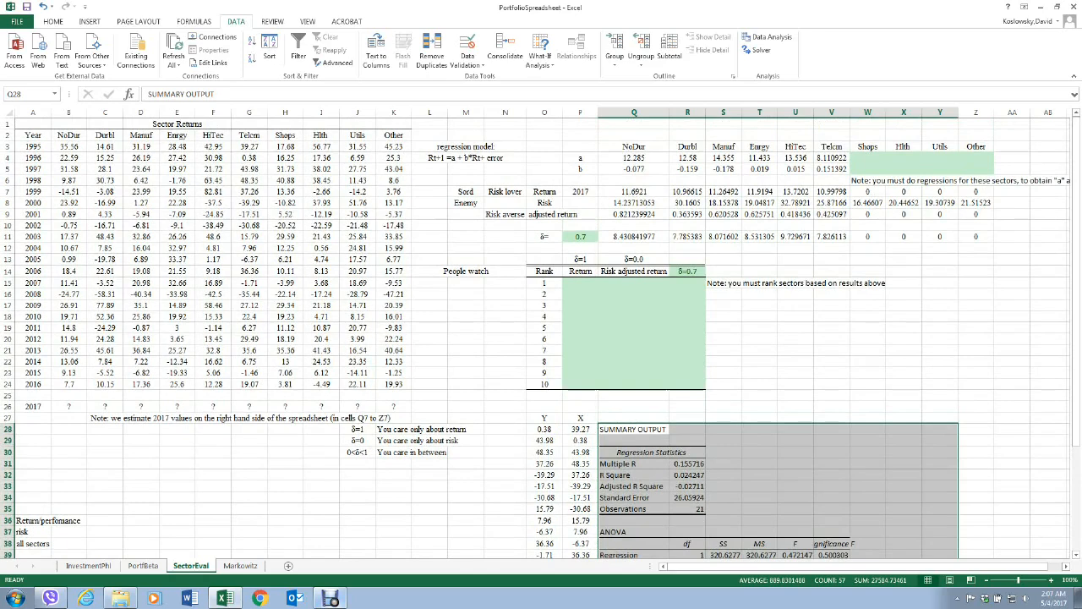
# Try a δ value of 0.5 in P11, and restore it to 0.7.
pyautogui.click(581, 237)
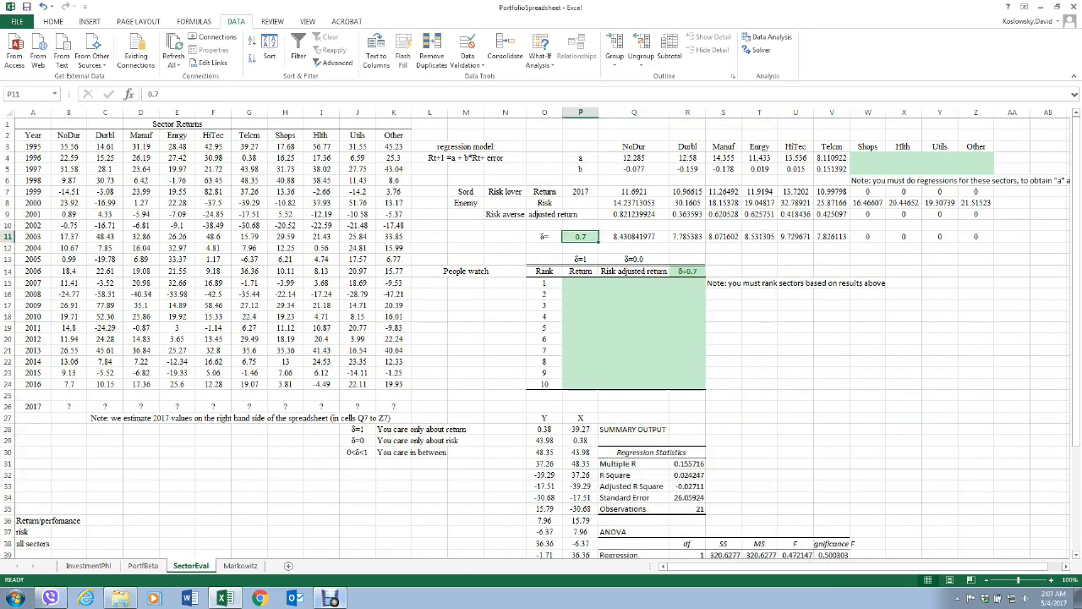
pyautogui.write('.')
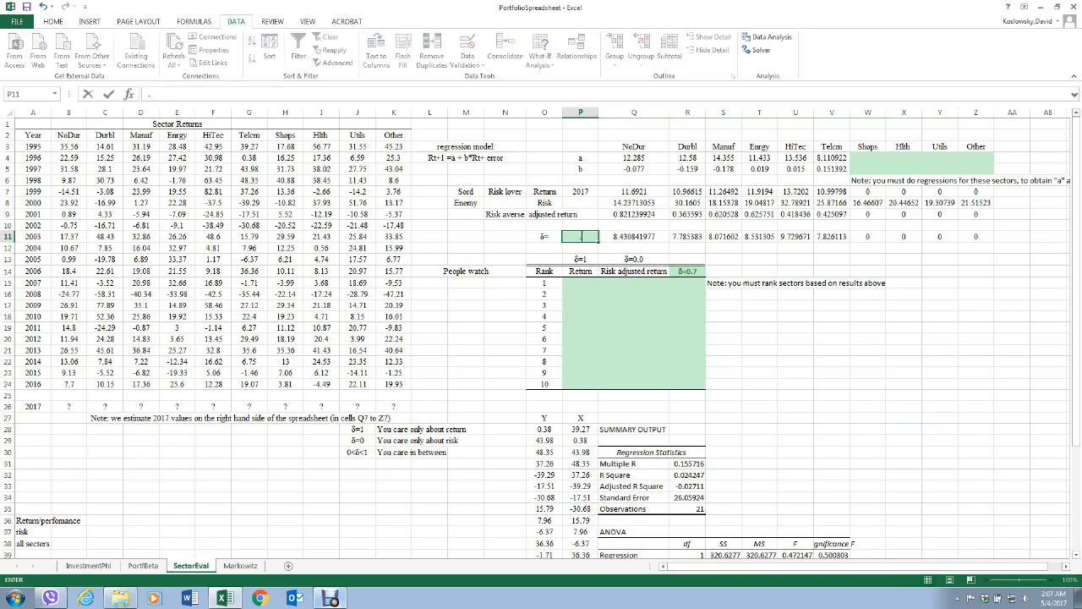
pyautogui.write('5')
pyautogui.press('Return')
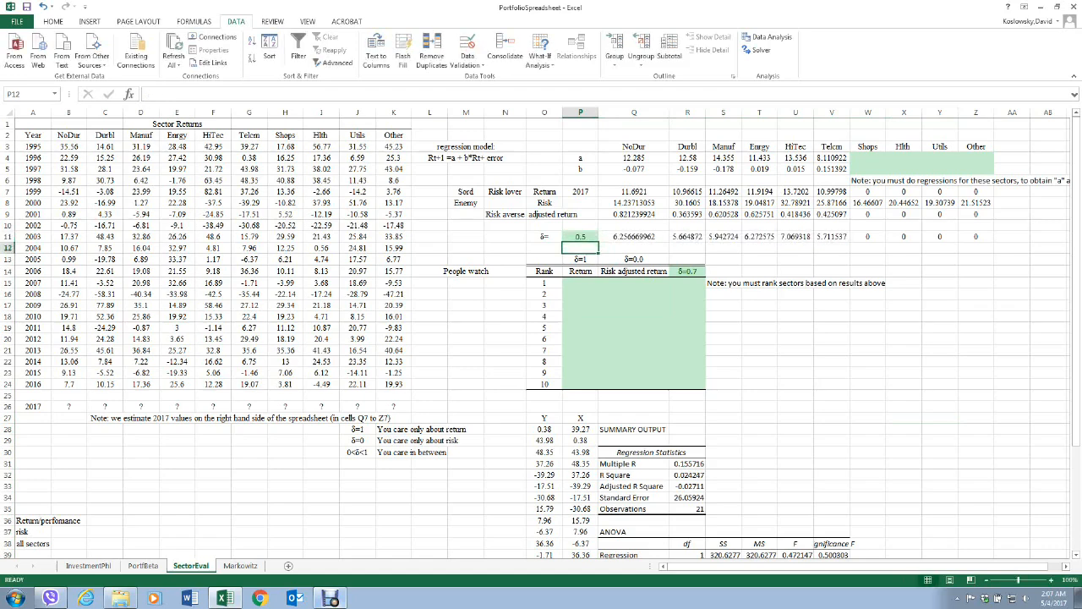
pyautogui.click(580, 237)
pyautogui.write('.7')
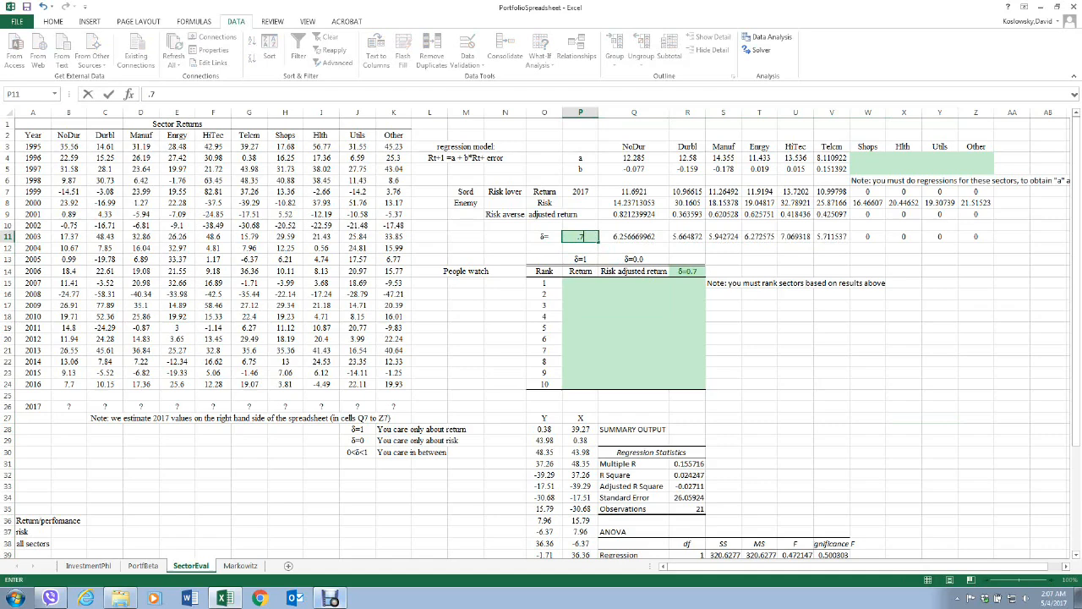
pyautogui.press('Return')
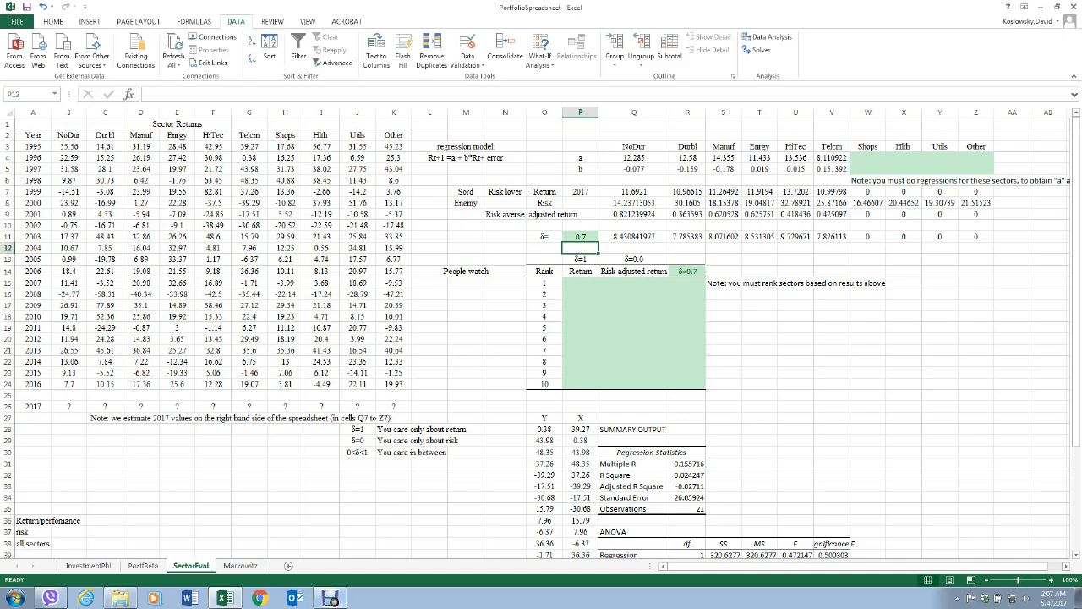
# Examine the NoDur formulas for the δ-weighted result in Q11, risk-averse adjusted return in Q9 and 2017 return in Q7.
pyautogui.click(634, 236)
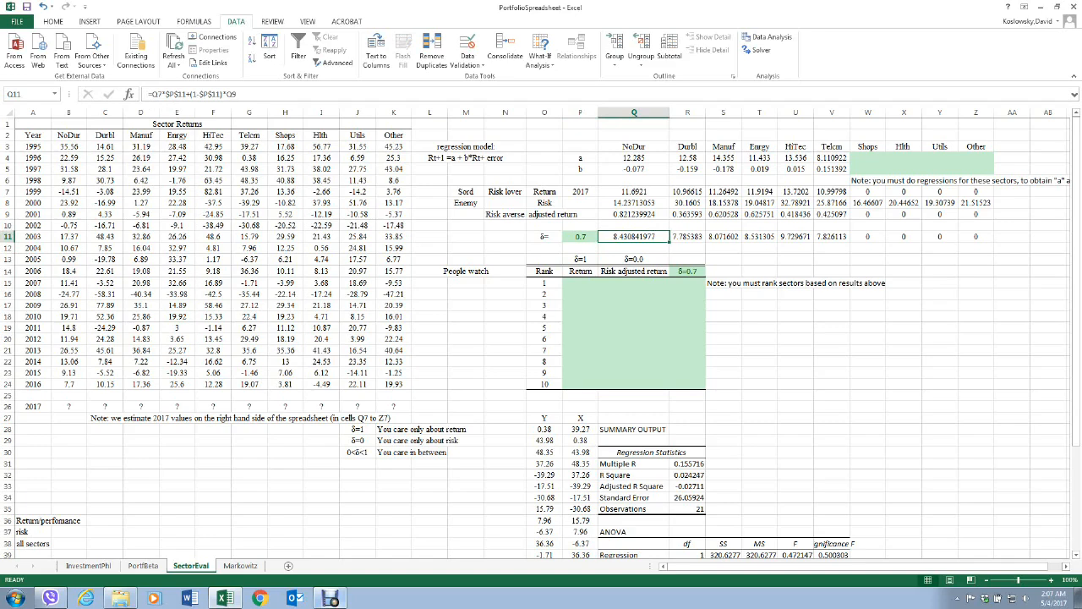
pyautogui.click(633, 214)
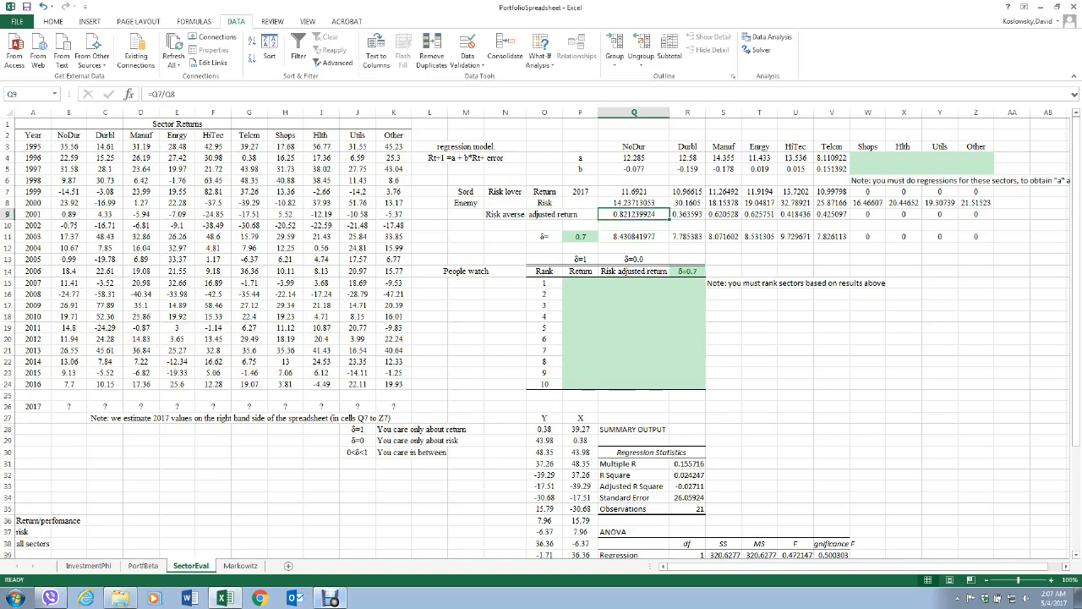
pyautogui.click(634, 192)
pyautogui.click(634, 215)
pyautogui.click(634, 192)
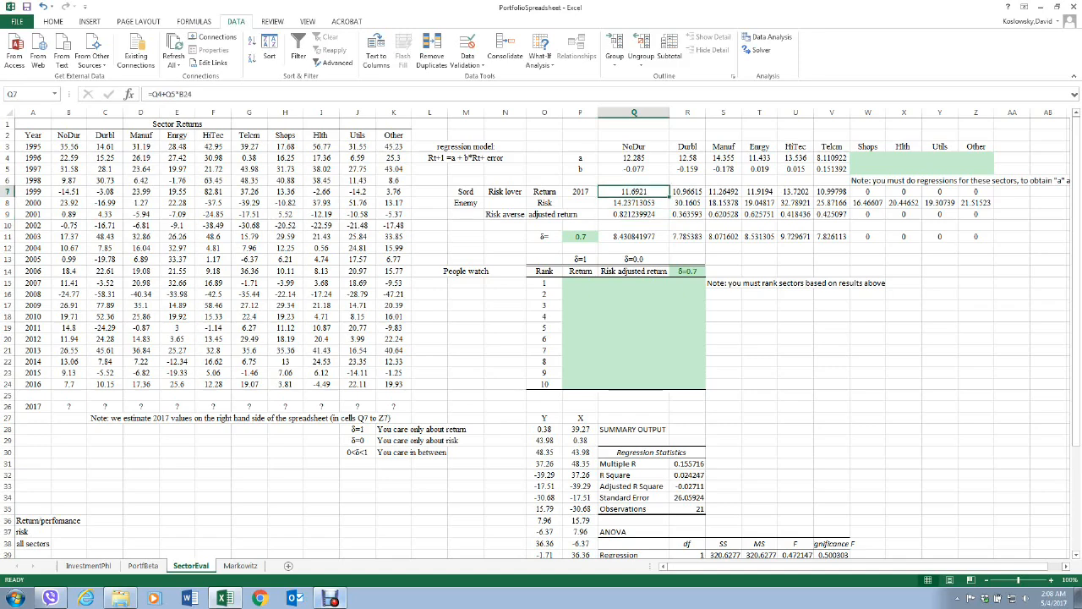
pyautogui.click(634, 214)
pyautogui.click(635, 192)
pyautogui.click(868, 350)
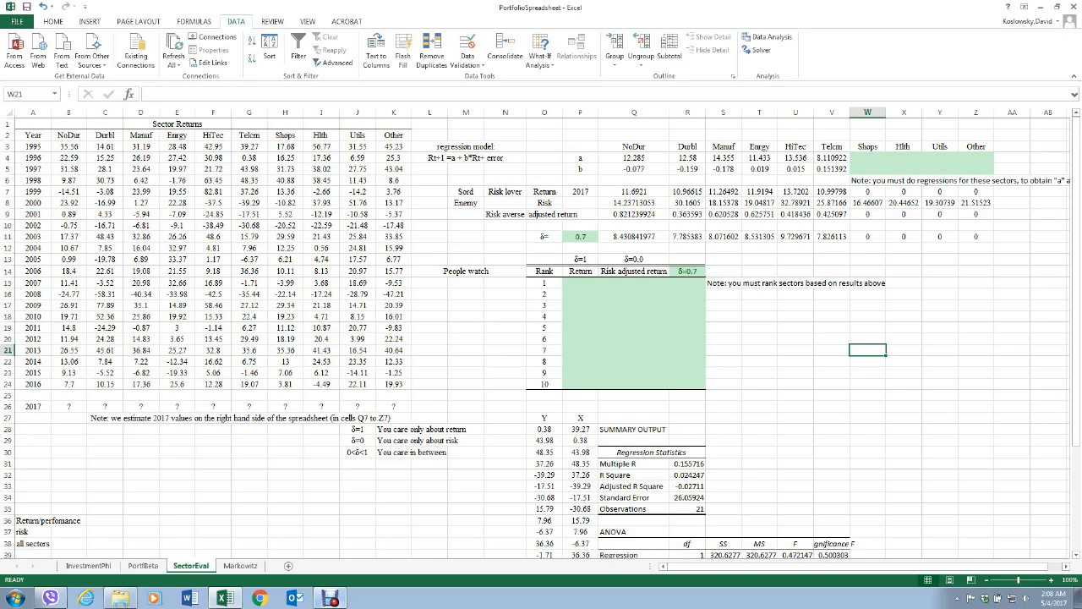
# Fill ranks 1 to 3 of the δ=0.7 column (R15:R17) with HiTec, Enrgy and NoDur.
pyautogui.click(688, 283)
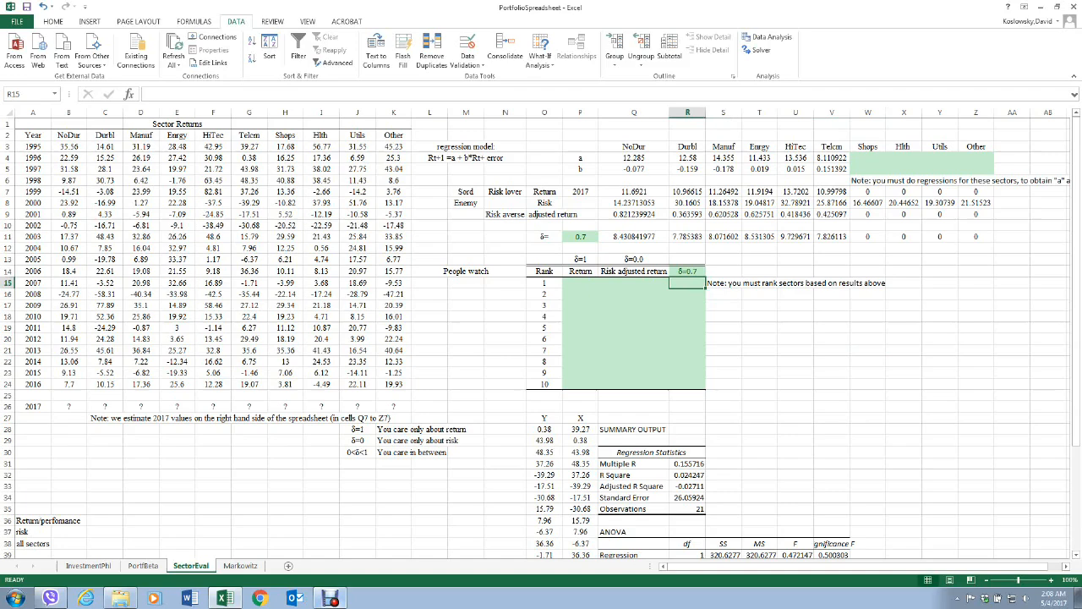
pyautogui.write('HiTec')
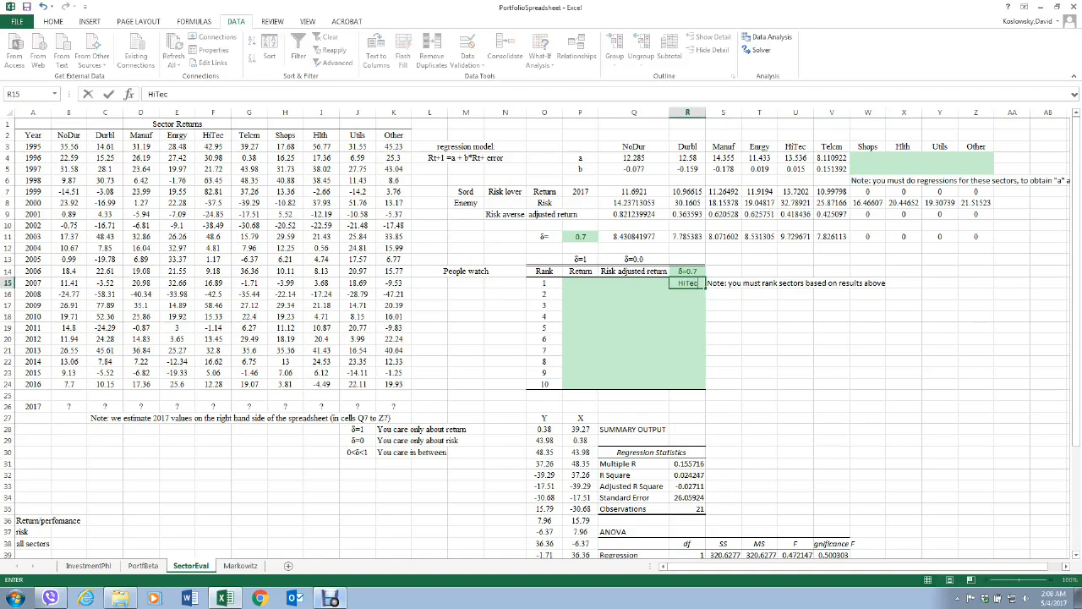
pyautogui.press('Return')
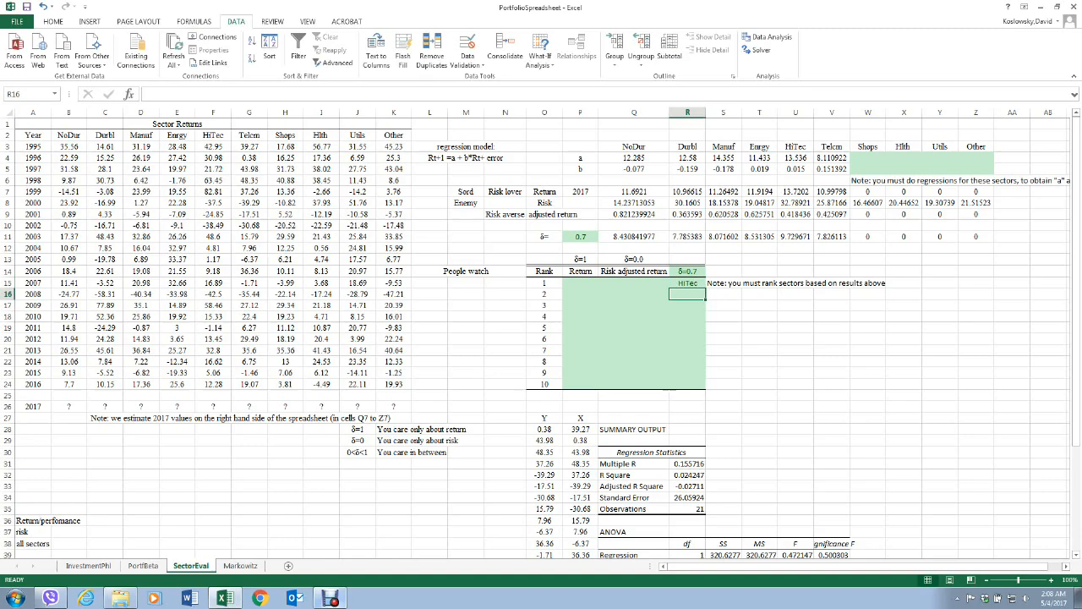
pyautogui.write('En')
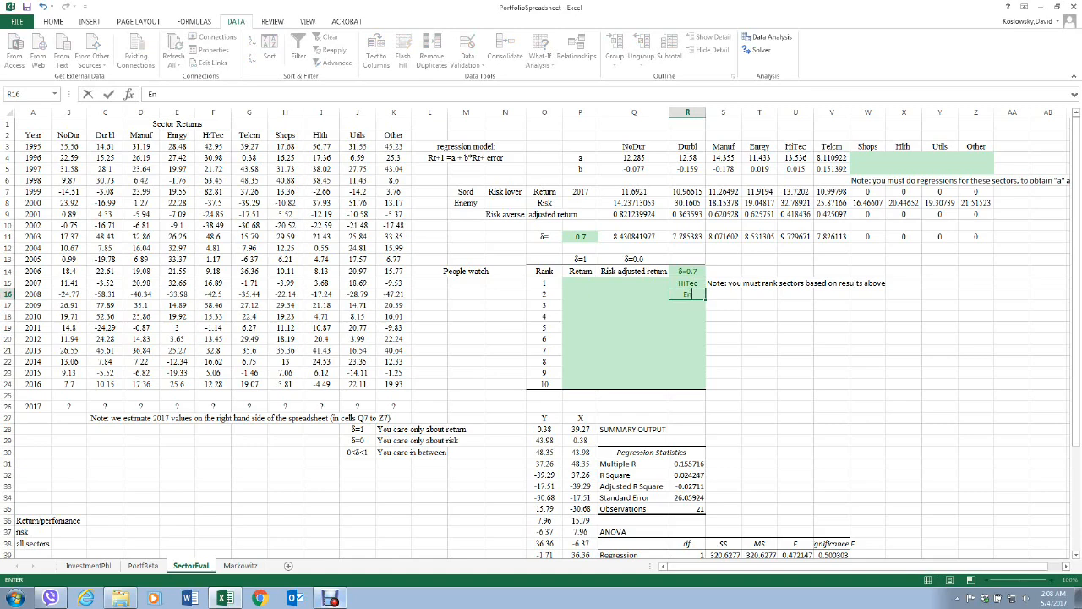
pyautogui.write('rgy')
pyautogui.press('Return')
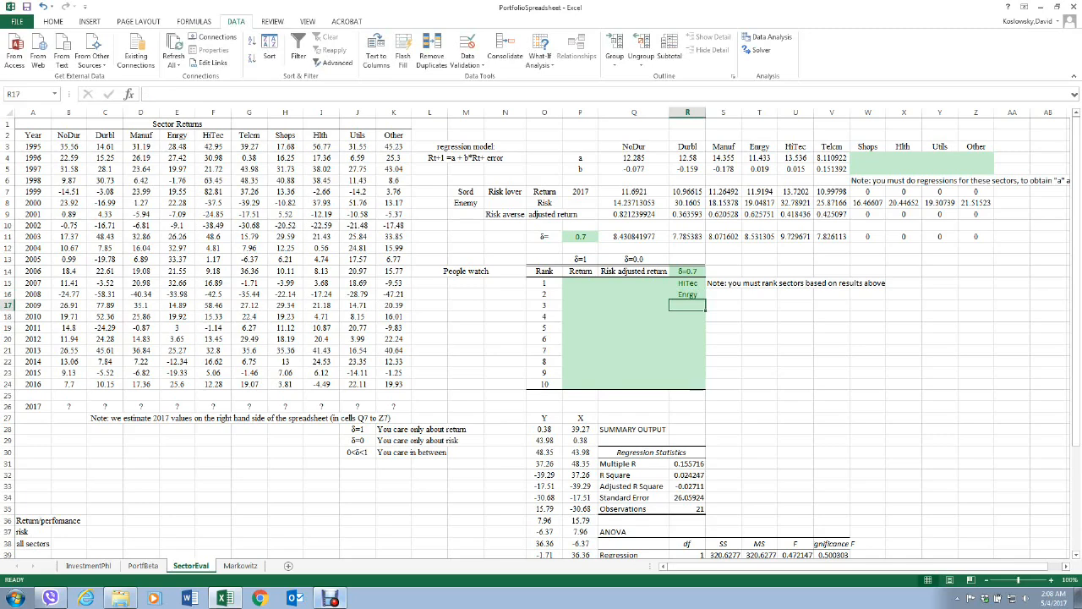
pyautogui.write('NoDur')
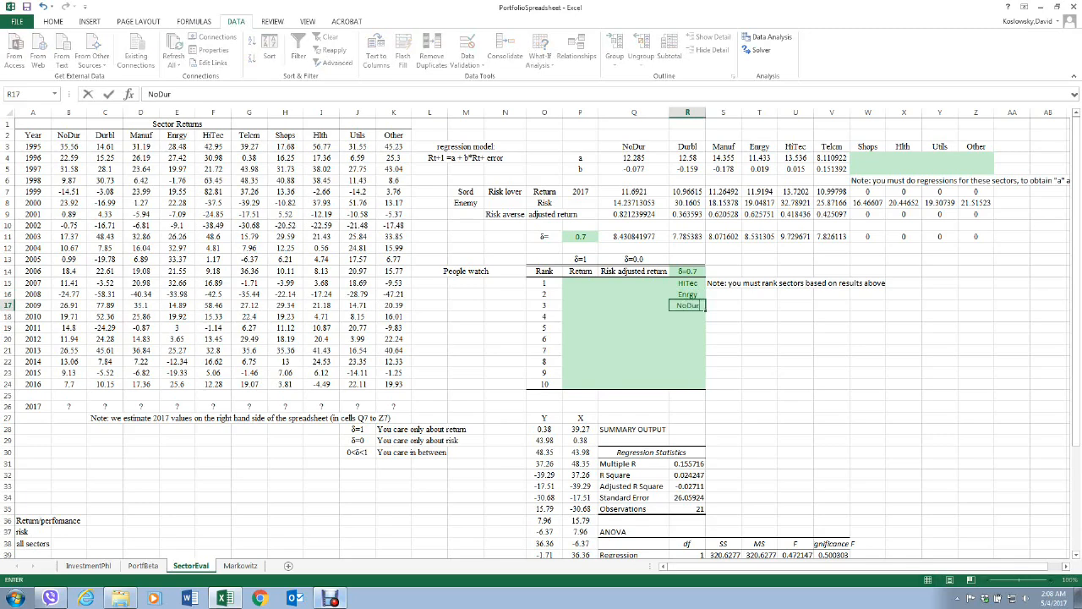
pyautogui.press('Return')
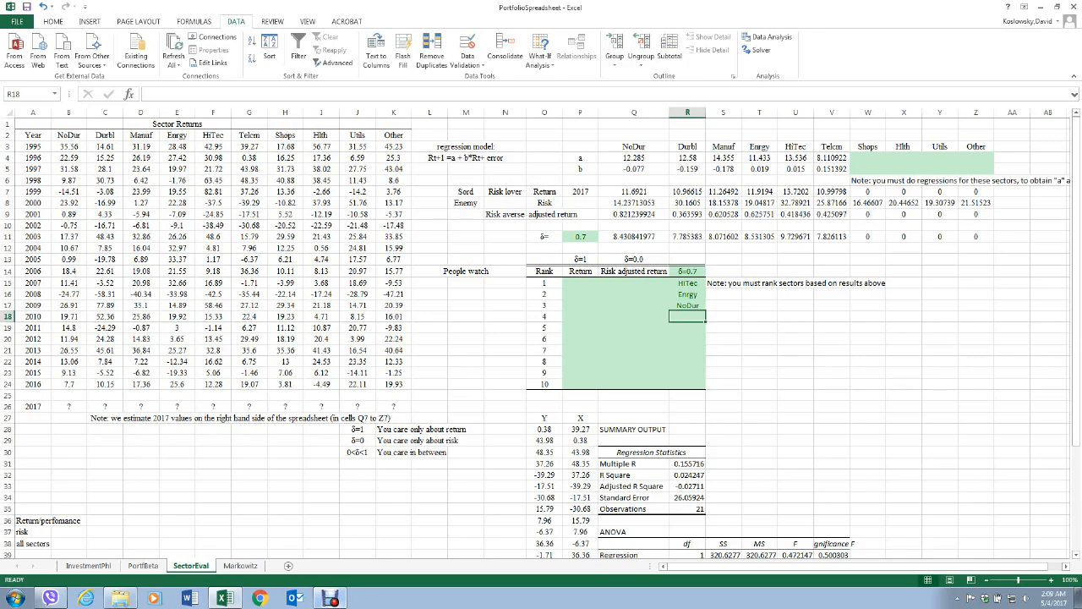
# Set δ in P11 to 1 and compare NoDur's 2017 return in Q7 with its δ-weighted result in Q11.
pyautogui.click(580, 236)
pyautogui.write('1')
pyautogui.press('Return')
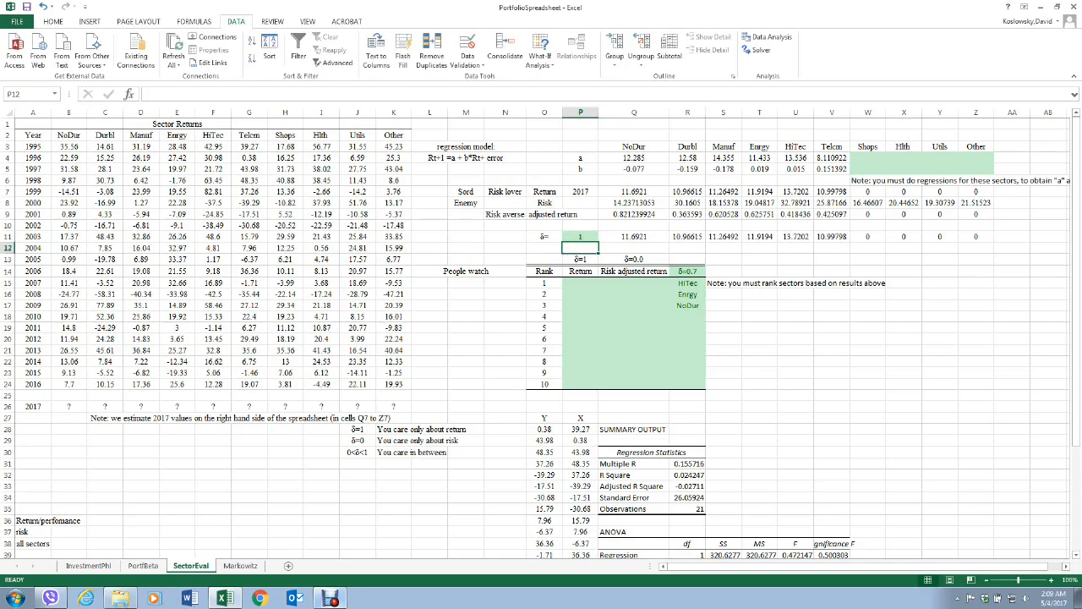
pyautogui.click(634, 192)
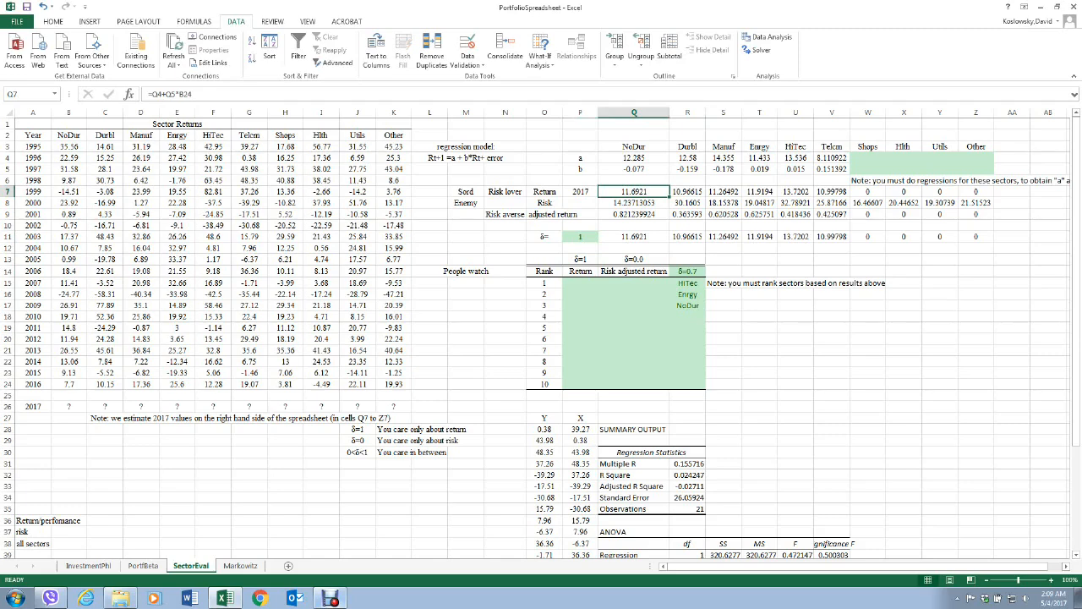
pyautogui.click(634, 237)
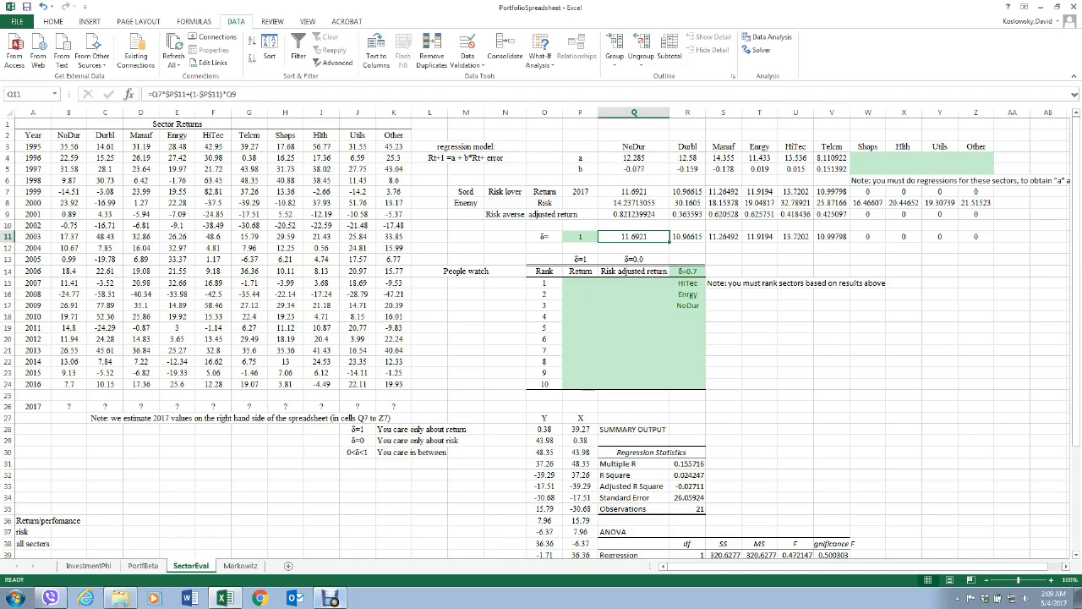
# Fill ranks 1 to 3 of the δ=1 Return column (P15:P17) with HiTec, Enrgy and NoDur.
pyautogui.click(581, 283)
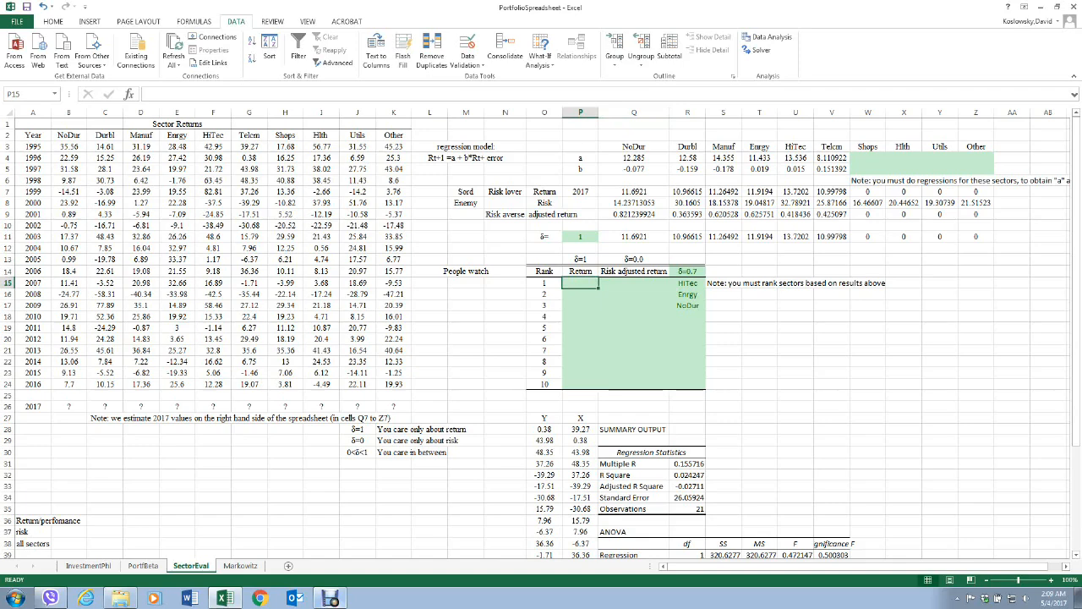
pyautogui.write('HiTec')
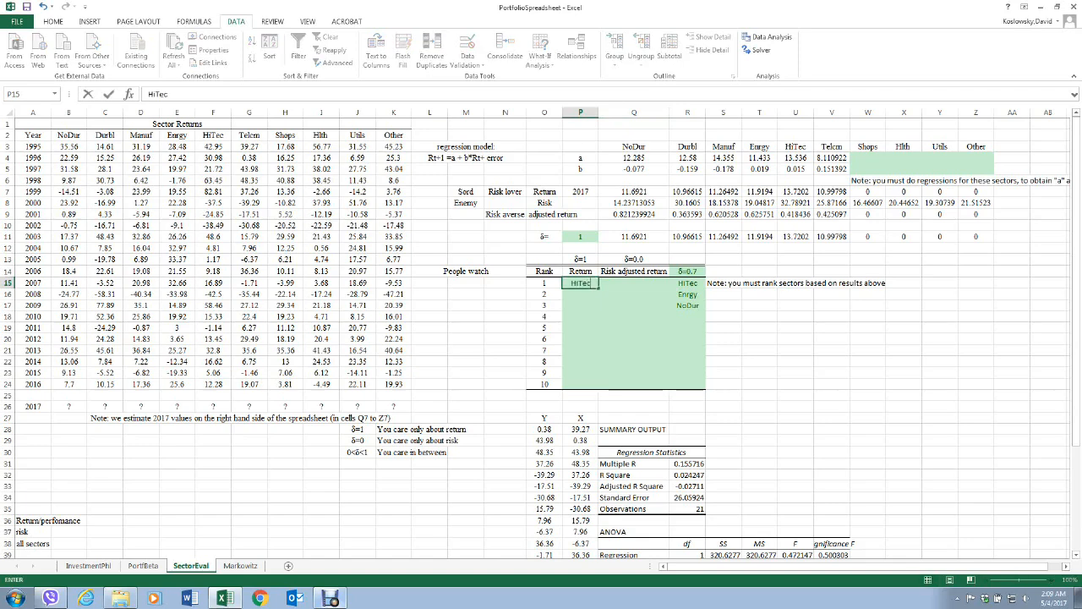
pyautogui.press('Return')
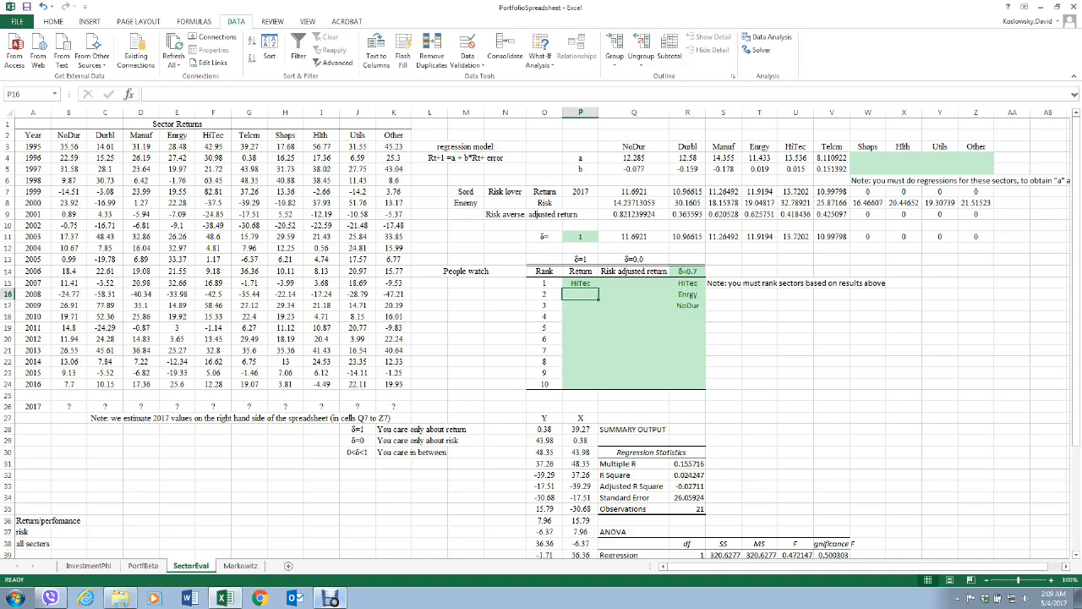
pyautogui.write('En')
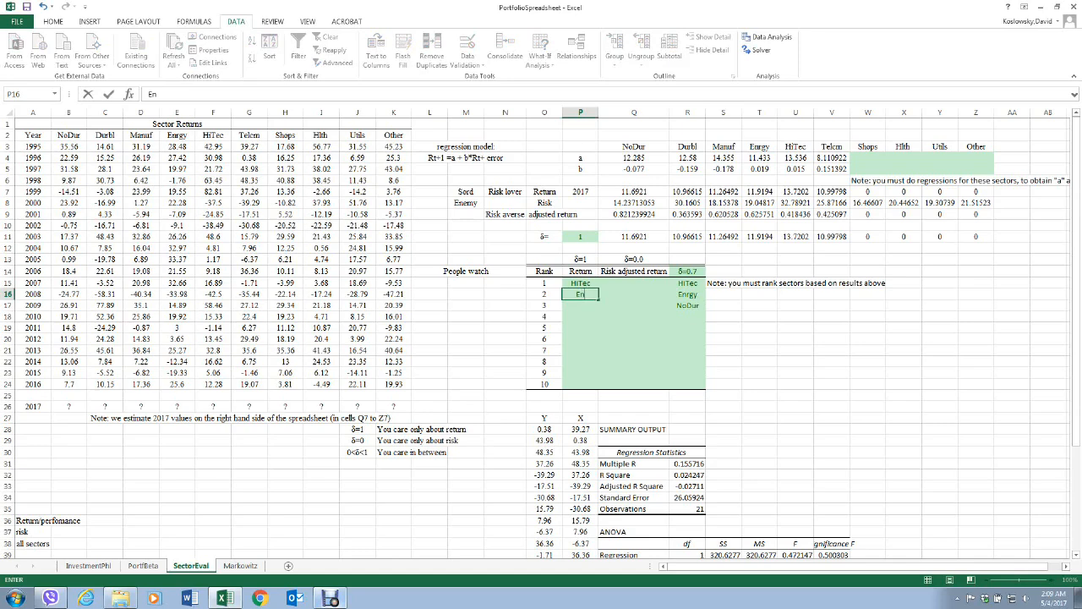
pyautogui.write('rgy')
pyautogui.press('Return')
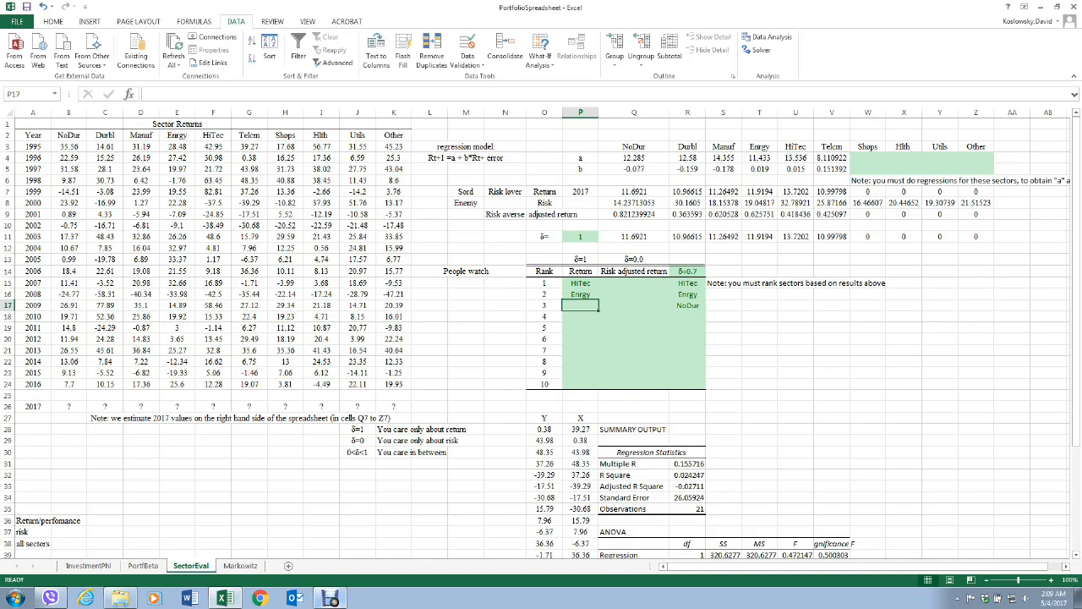
pyautogui.click(580, 317)
pyautogui.click(581, 305)
pyautogui.write('NoDur')
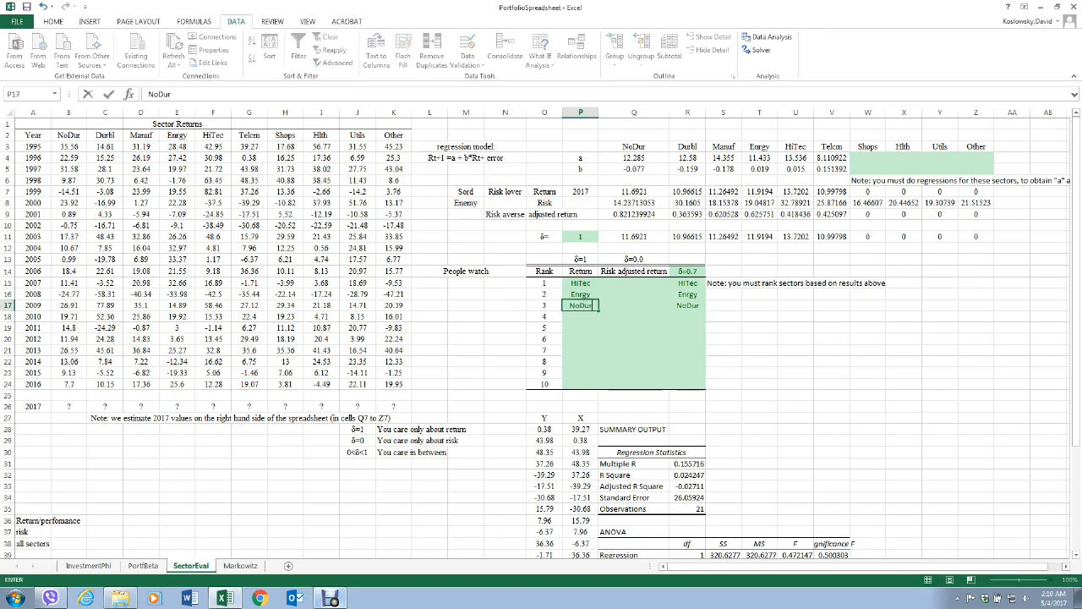
pyautogui.press('Return')
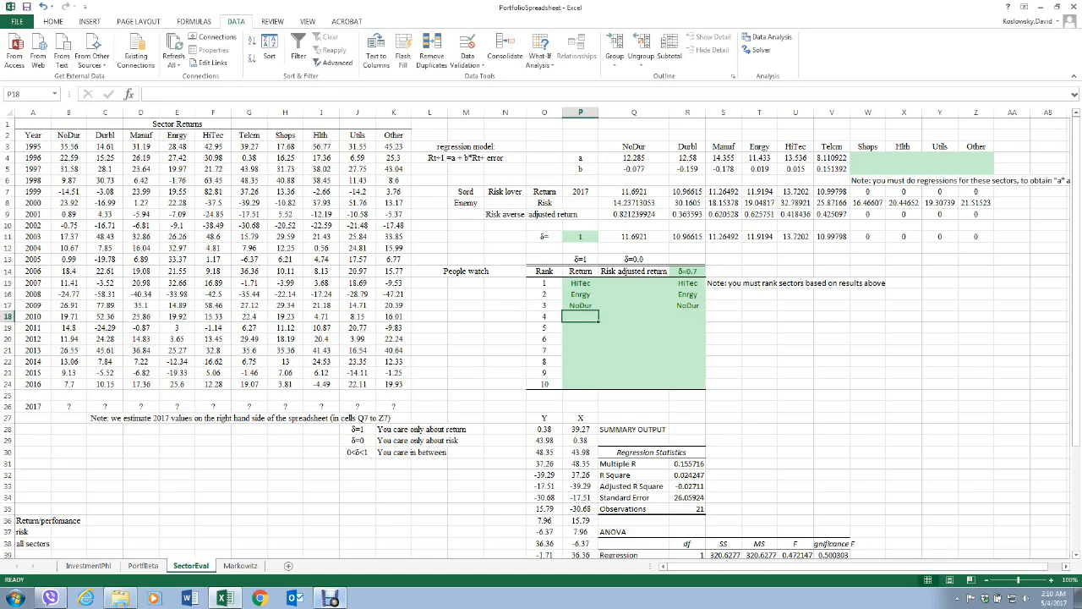
# Set δ in P11 to 0 and compare NoDur's risk-averse adjusted return in Q9 with its δ-weighted result in Q11.
pyautogui.press('Up')
pyautogui.press('Up')
pyautogui.press('Up')
pyautogui.press('Up')
pyautogui.press('Up')
pyautogui.press('Up')
pyautogui.press('Up')
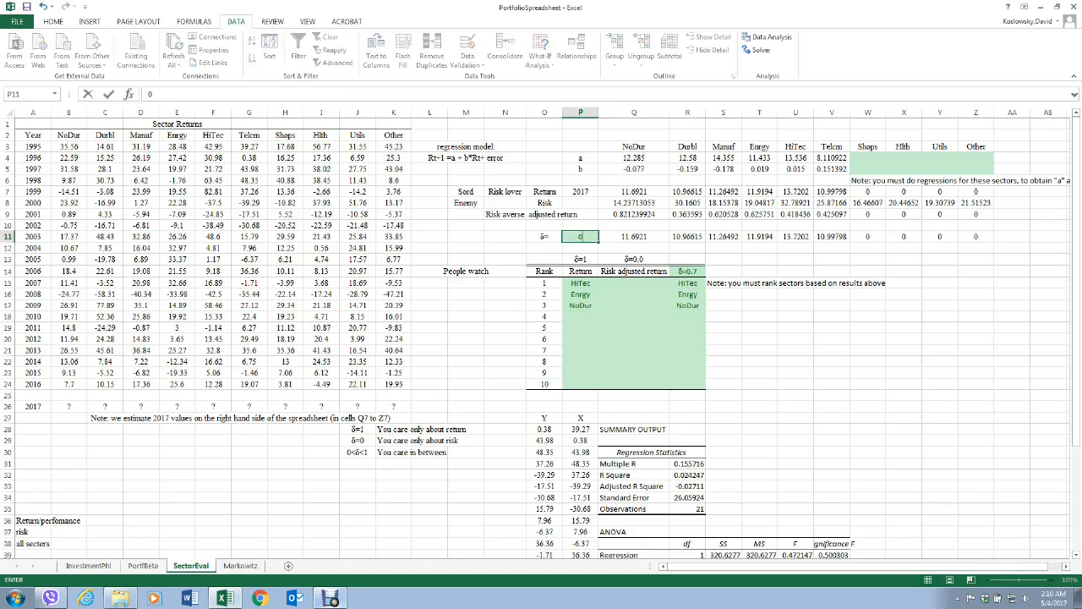
pyautogui.write('0')
pyautogui.press('Return')
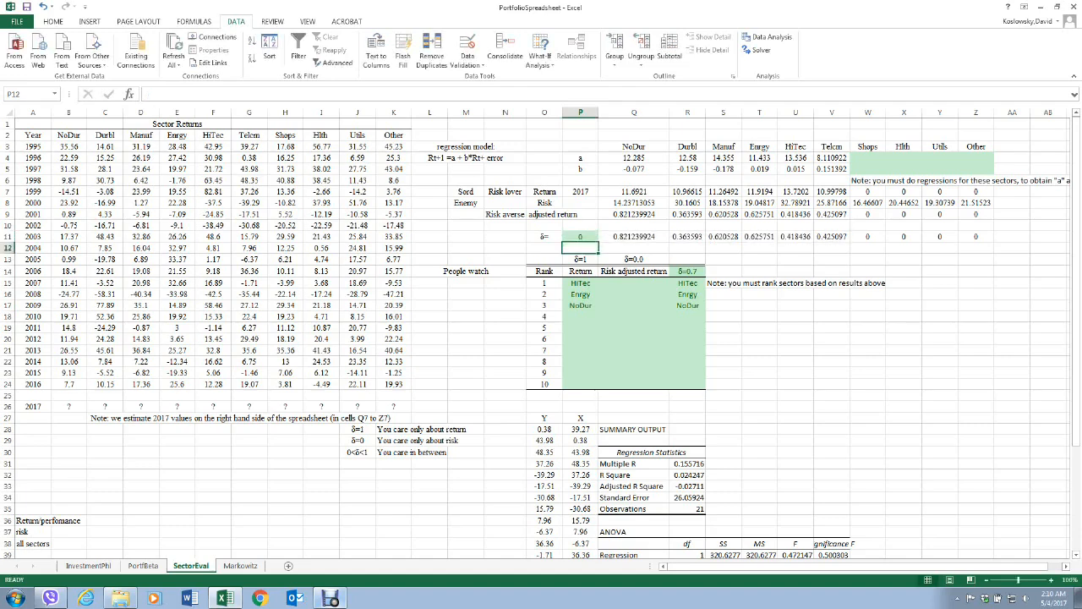
pyautogui.click(904, 418)
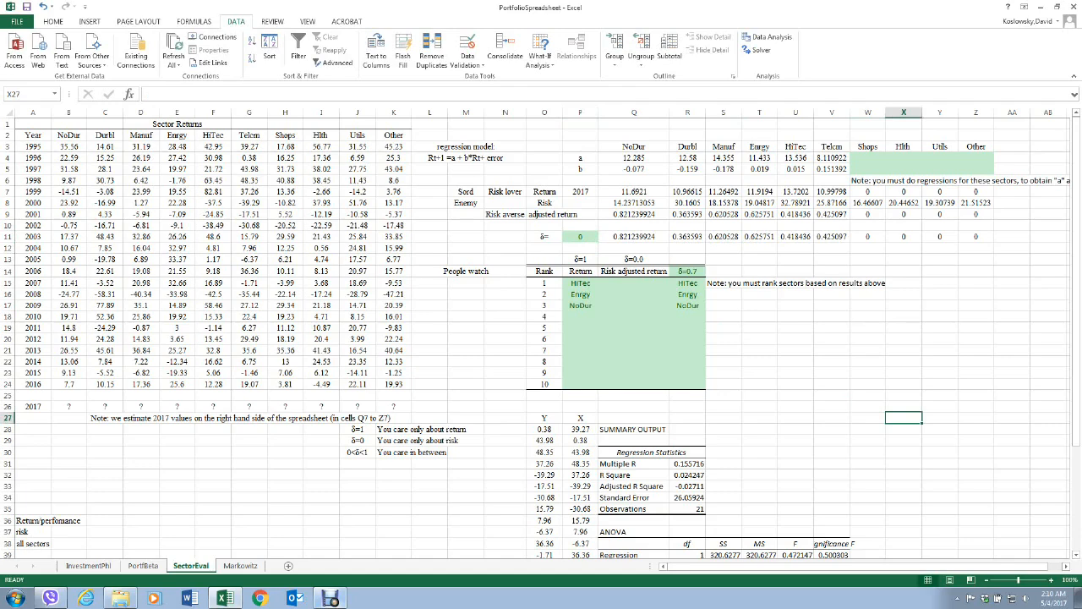
pyautogui.click(634, 215)
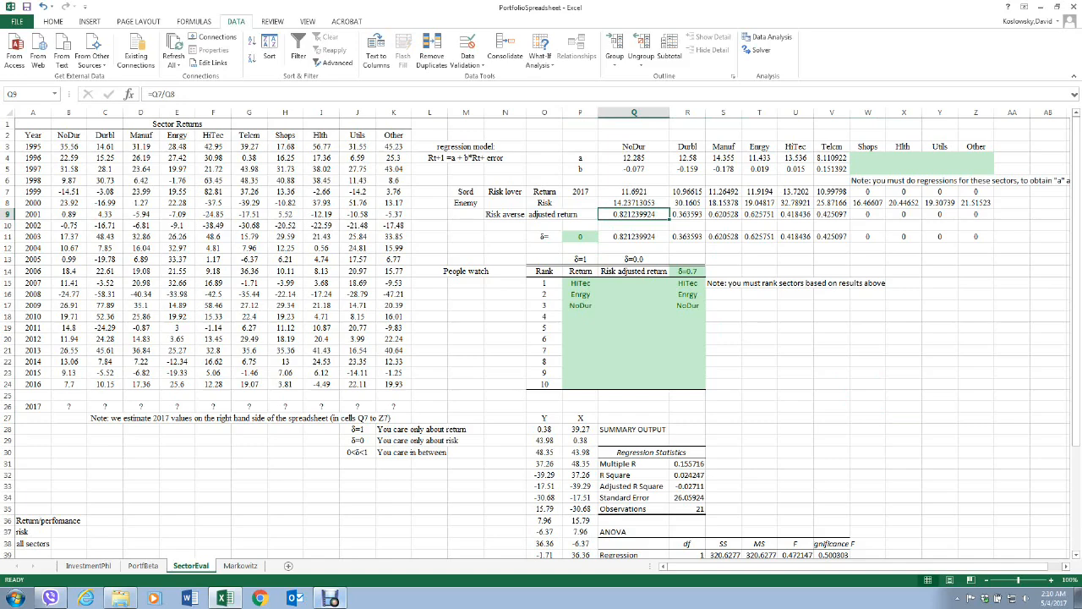
pyautogui.click(634, 236)
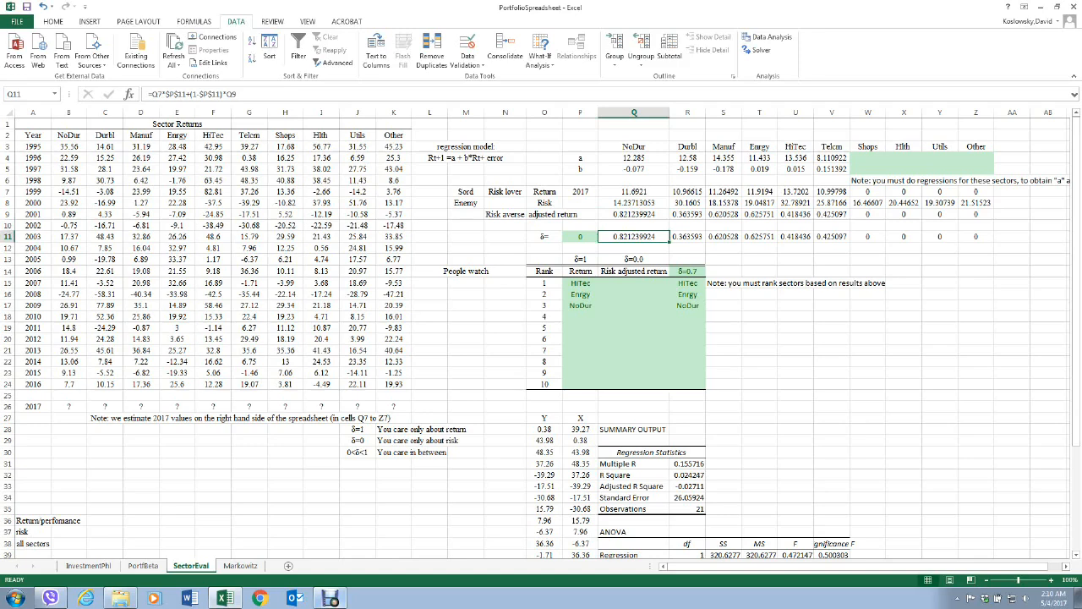
# Enter NoDur as rank 1 in the δ=0.0 Risk adjusted return column (Q15).
pyautogui.click(634, 284)
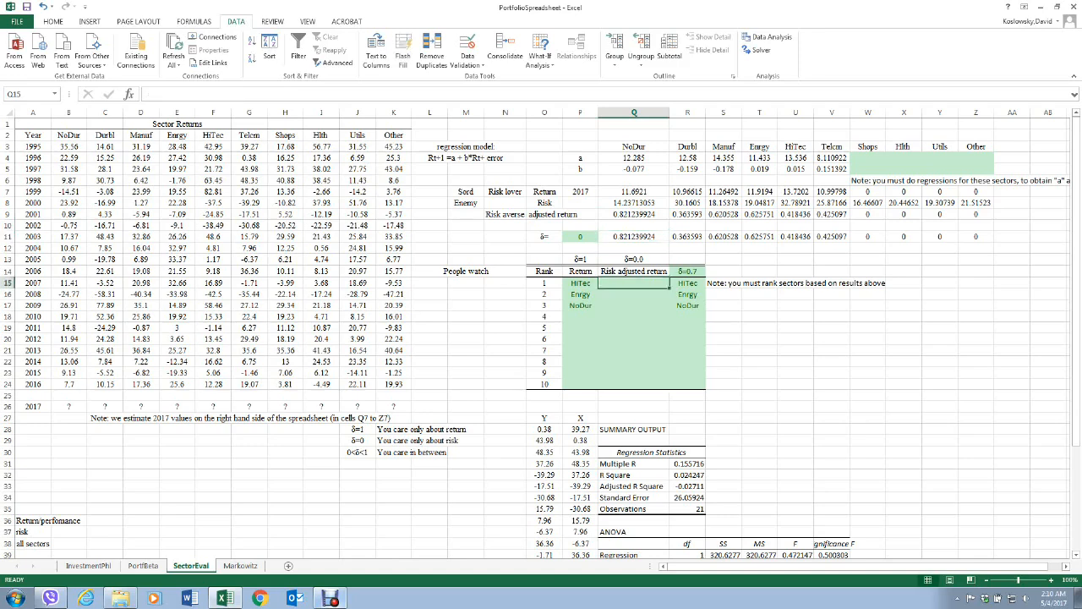
pyautogui.write('NoDur')
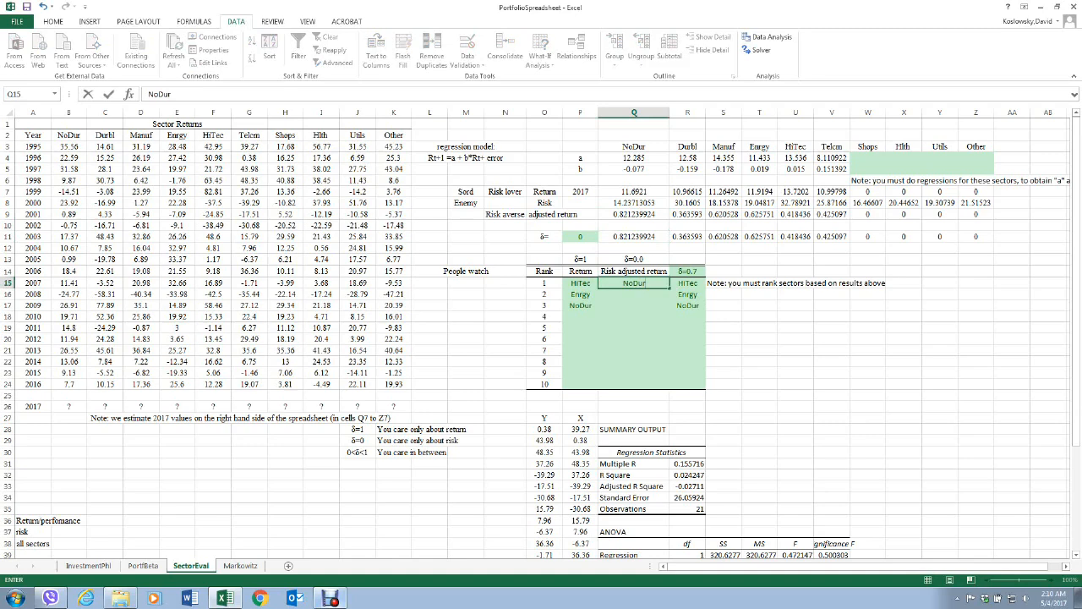
pyautogui.press('Return')
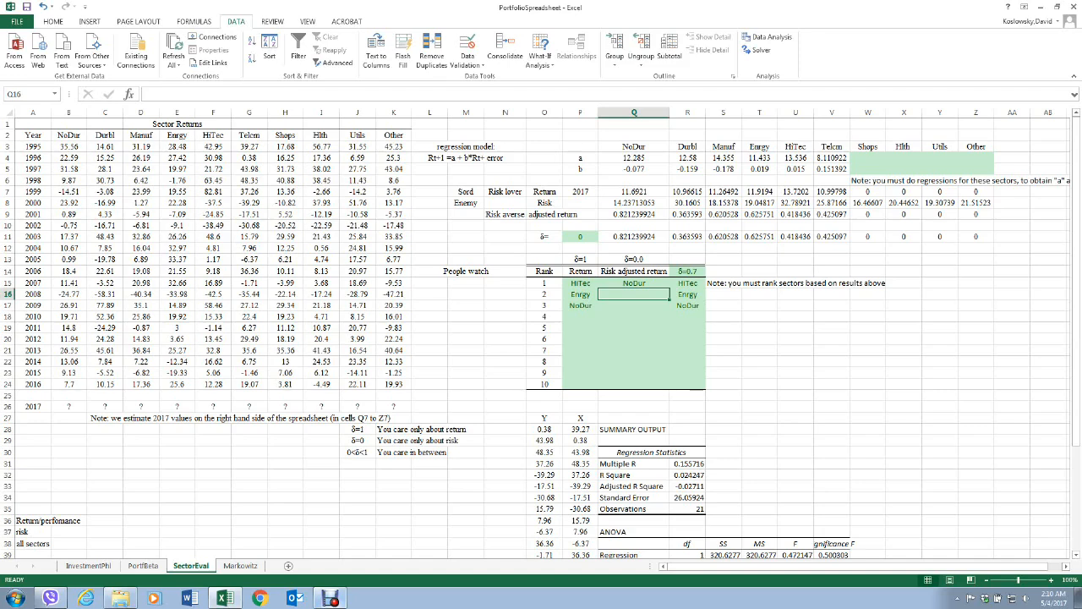
# Enter Manuf as rank 2 in Q16, try moving it to rank 3 in Q17, and undo the move.
pyautogui.write('Manu')
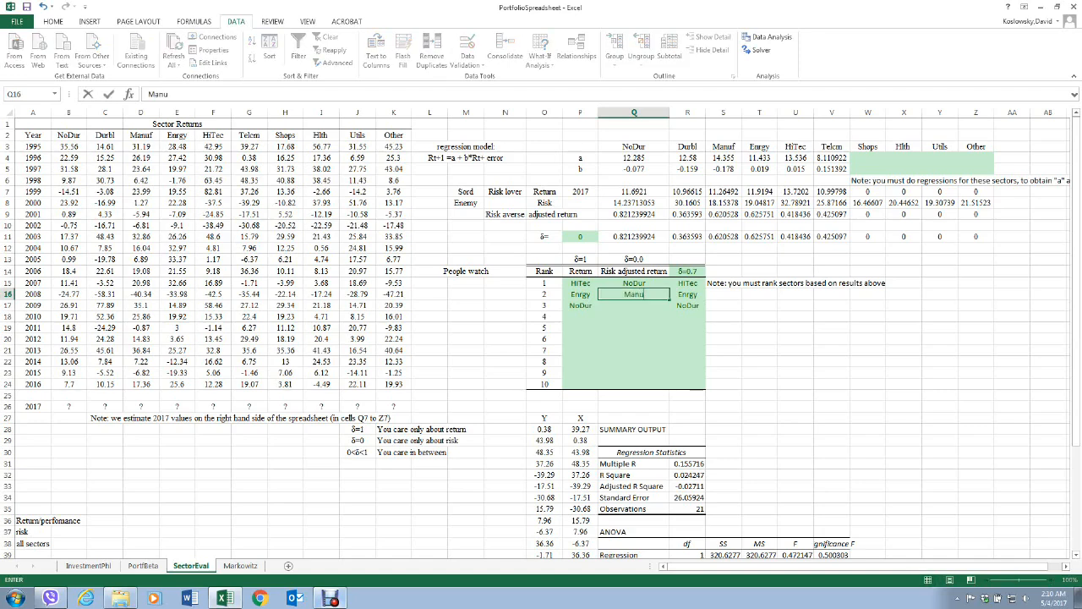
pyautogui.write('f')
pyautogui.press('Return')
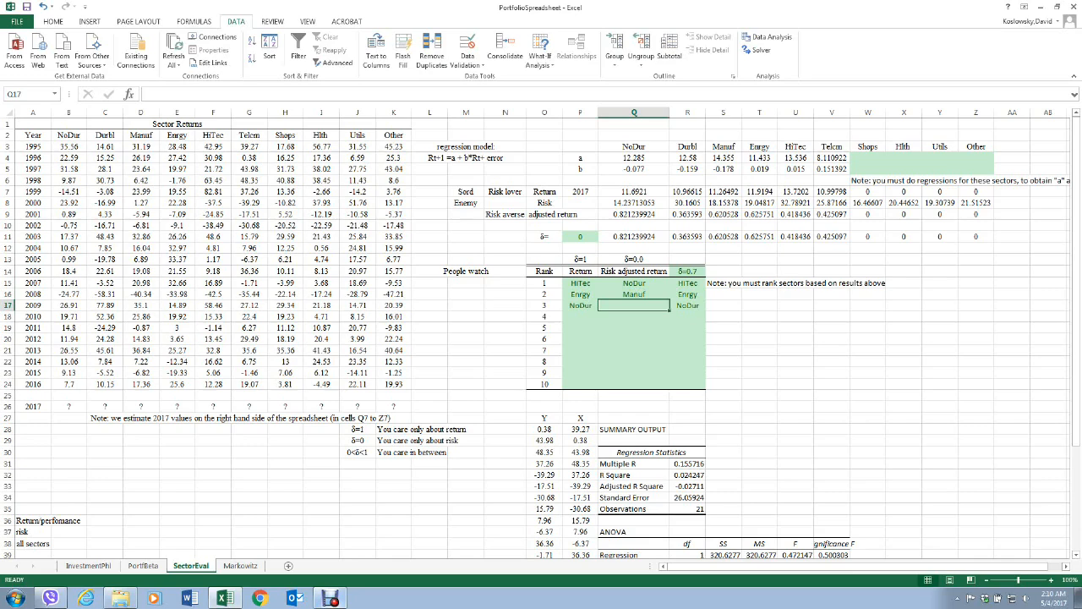
pyautogui.click(635, 294)
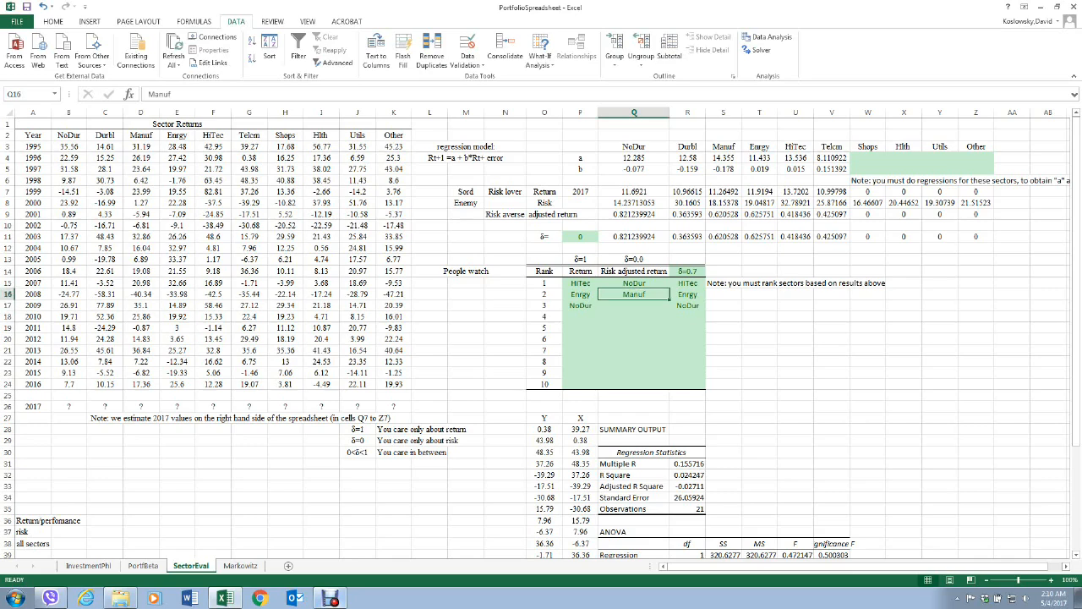
pyautogui.moveTo(634, 299); pyautogui.dragTo(634, 308)
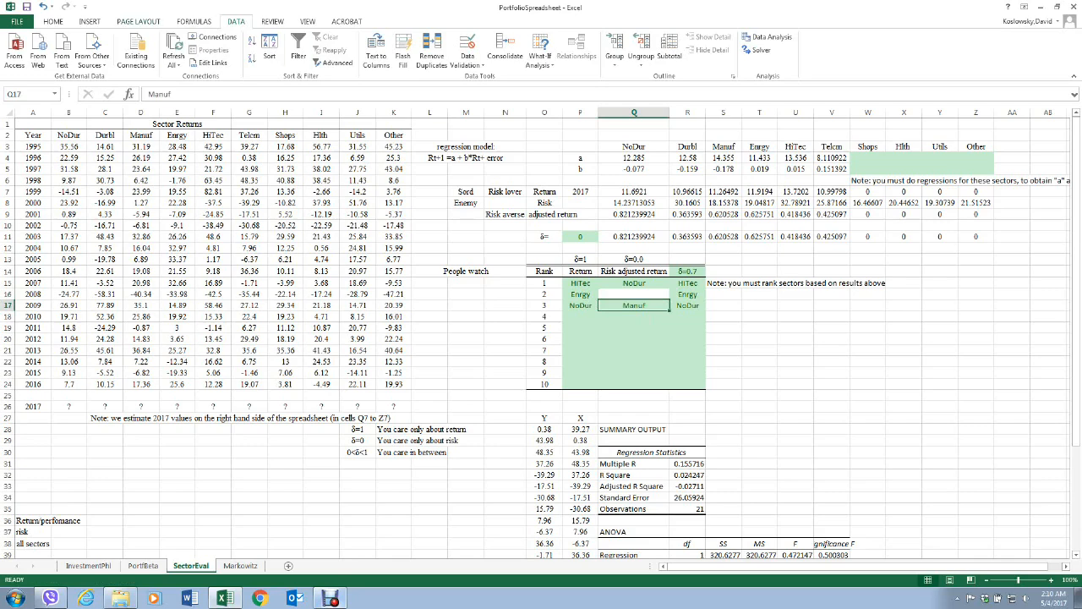
pyautogui.hotkey('ctrl', 'z')
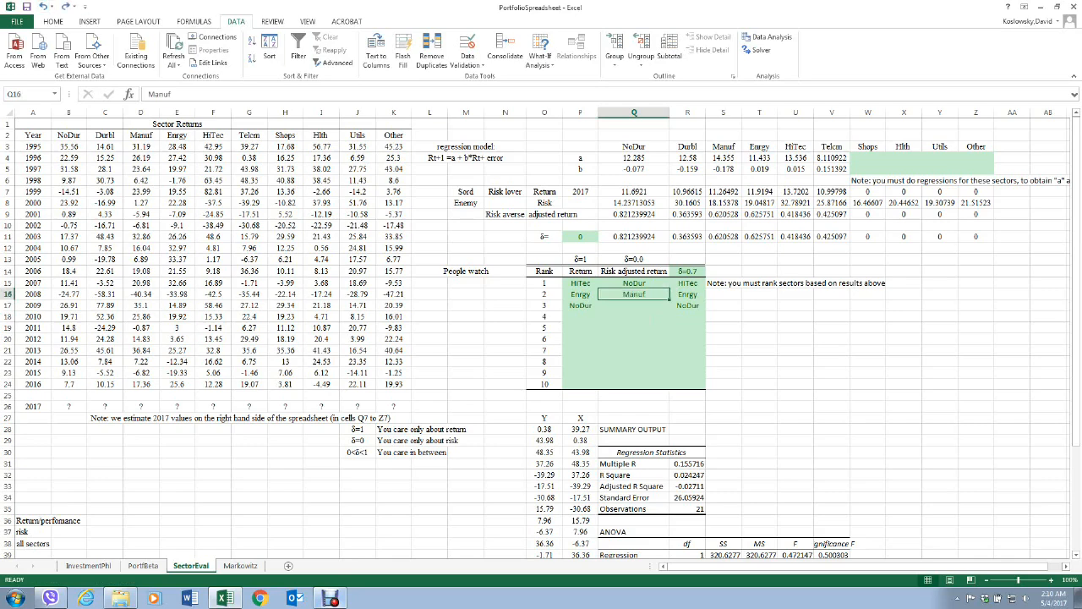
# Check Enrgy's δ-weighted result in T11, and fill ranks 2 and 3 of the δ=0.0 column (Q16:Q17) with Enrgy and Manuf.
pyautogui.click(759, 237)
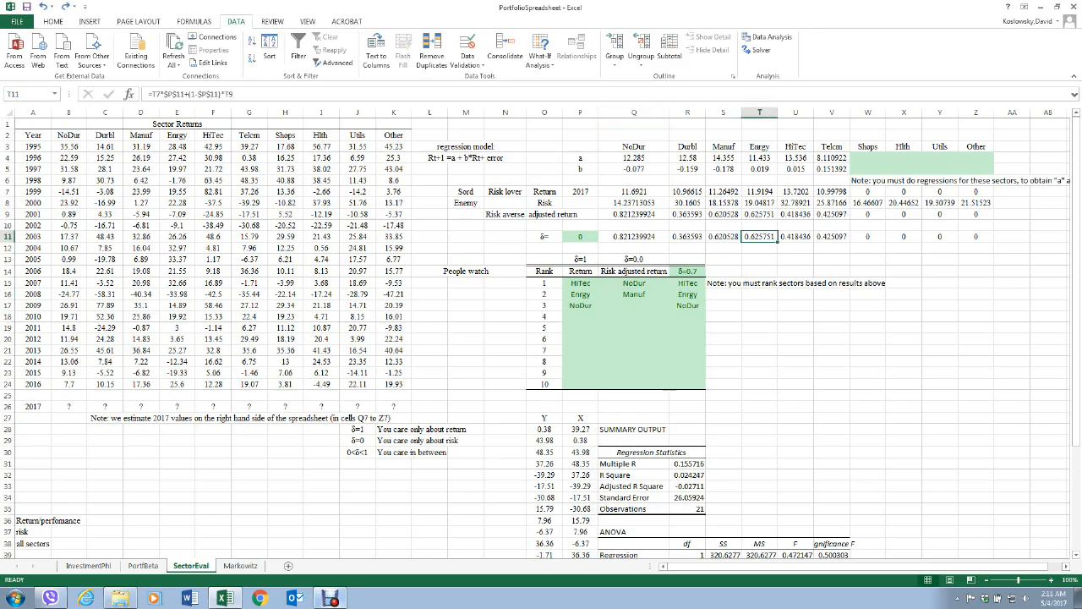
pyautogui.click(634, 294)
pyautogui.write('E')
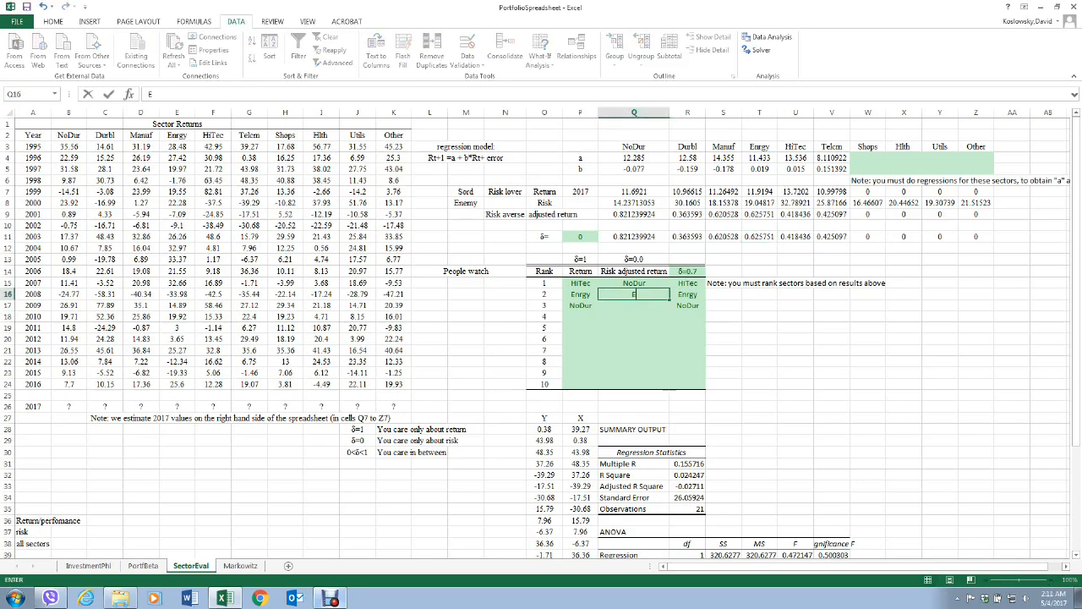
pyautogui.write('nrgy')
pyautogui.press('Return')
pyautogui.write('M')
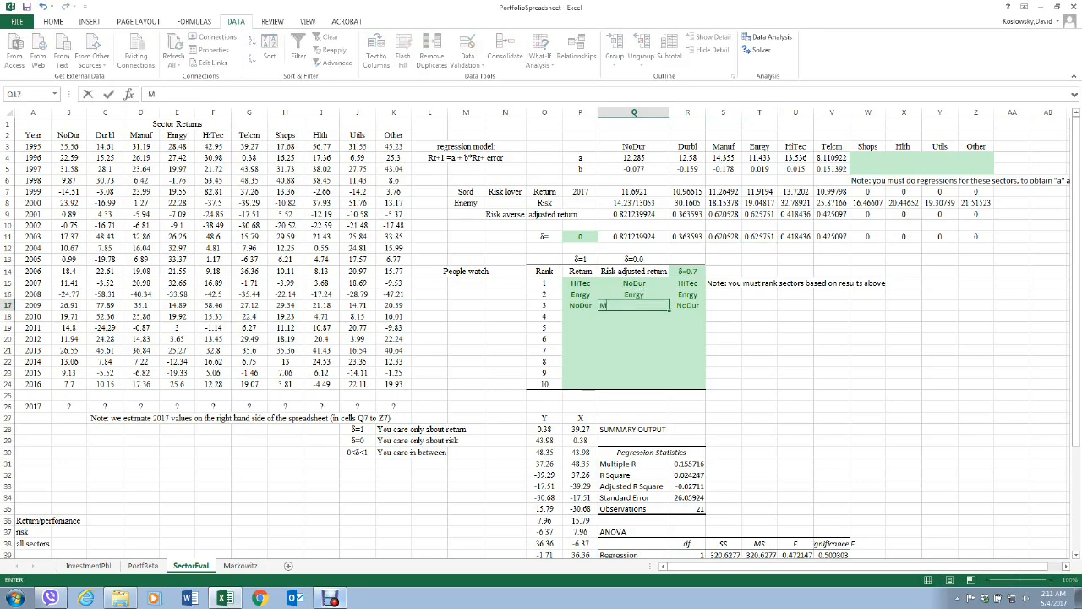
pyautogui.write('anuf')
pyautogui.press('Return')
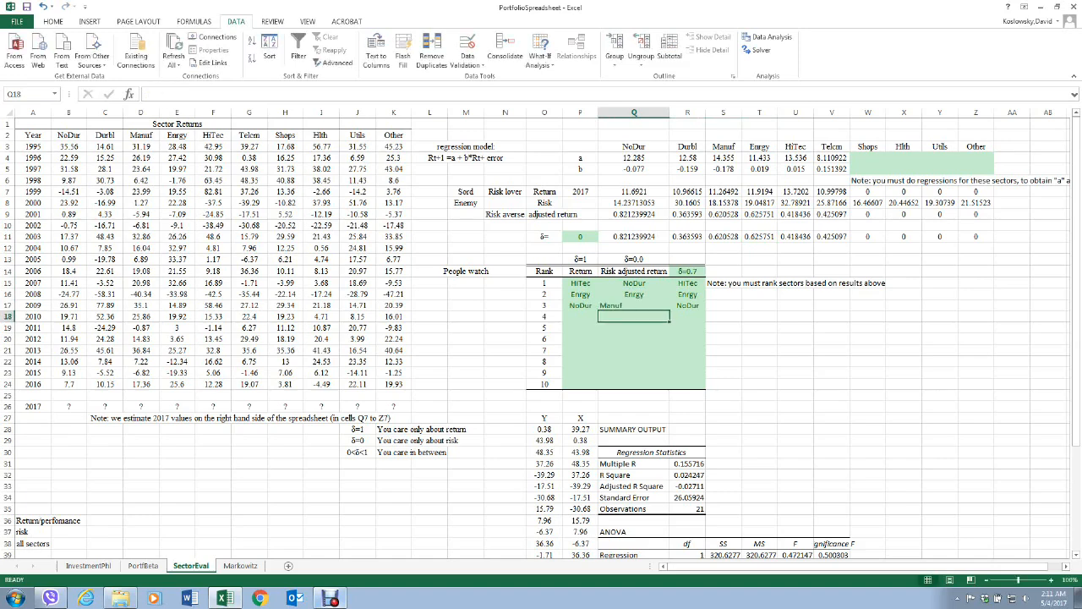
# Center the Manuf entry horizontally in Q17 of the ranking table.
pyautogui.click(634, 306)
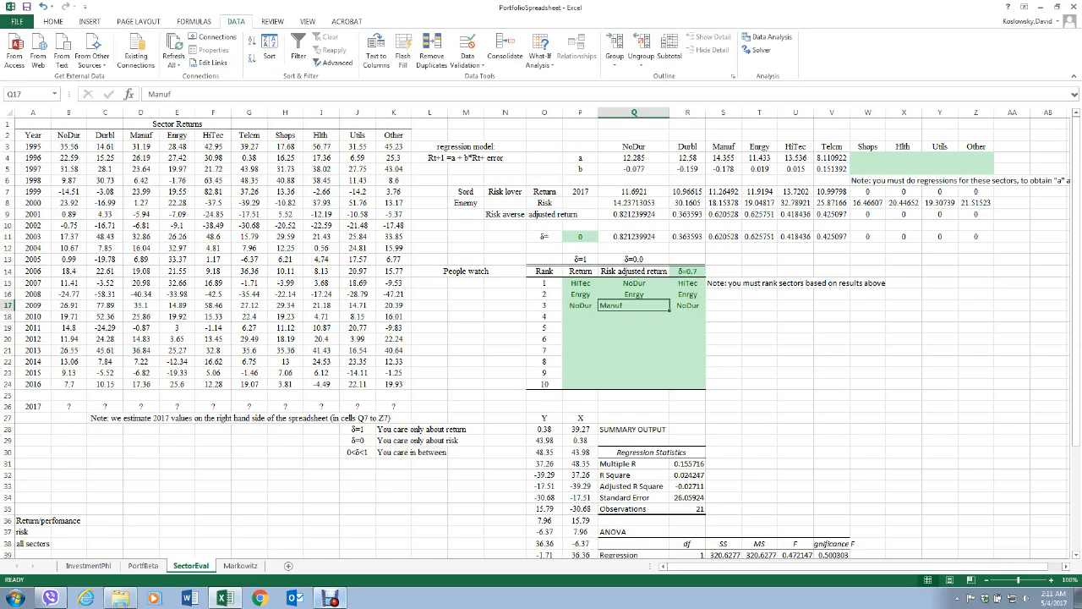
pyautogui.click(53, 22)
pyautogui.click(226, 59)
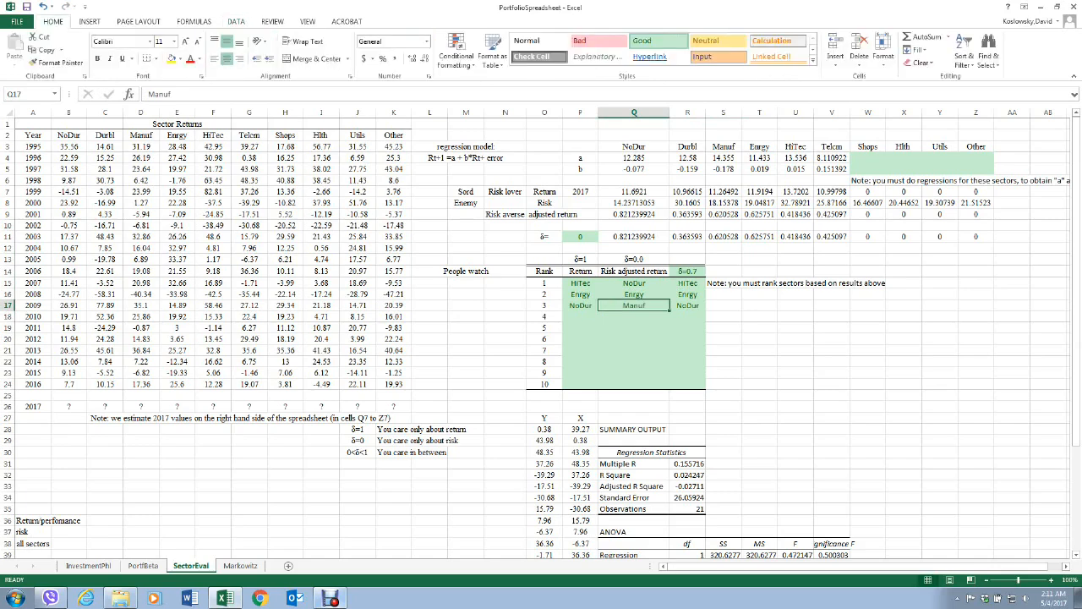
pyautogui.click(723, 317)
pyautogui.click(795, 339)
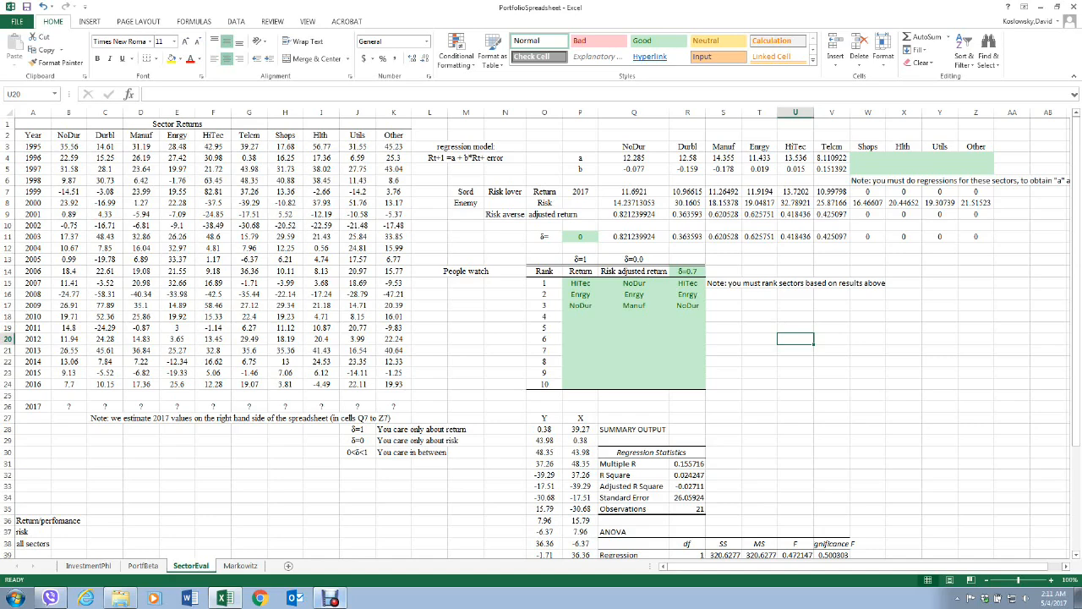
# Switch to the Markowitz sheet and examine the HW 1 constraint in O4 and objective in O3.
pyautogui.click(240, 565)
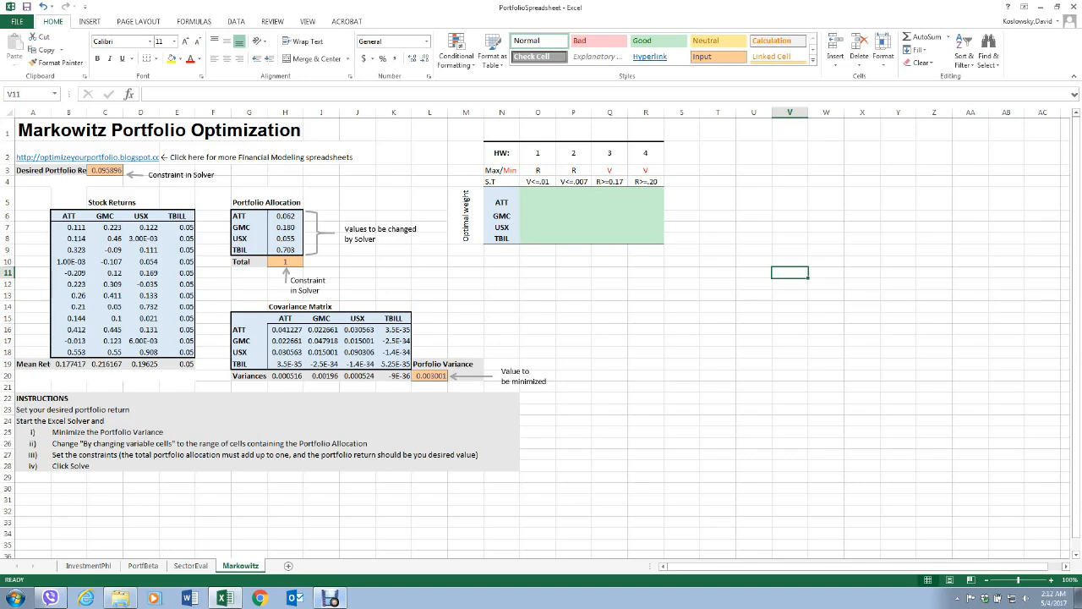
pyautogui.click(538, 181)
pyautogui.click(537, 171)
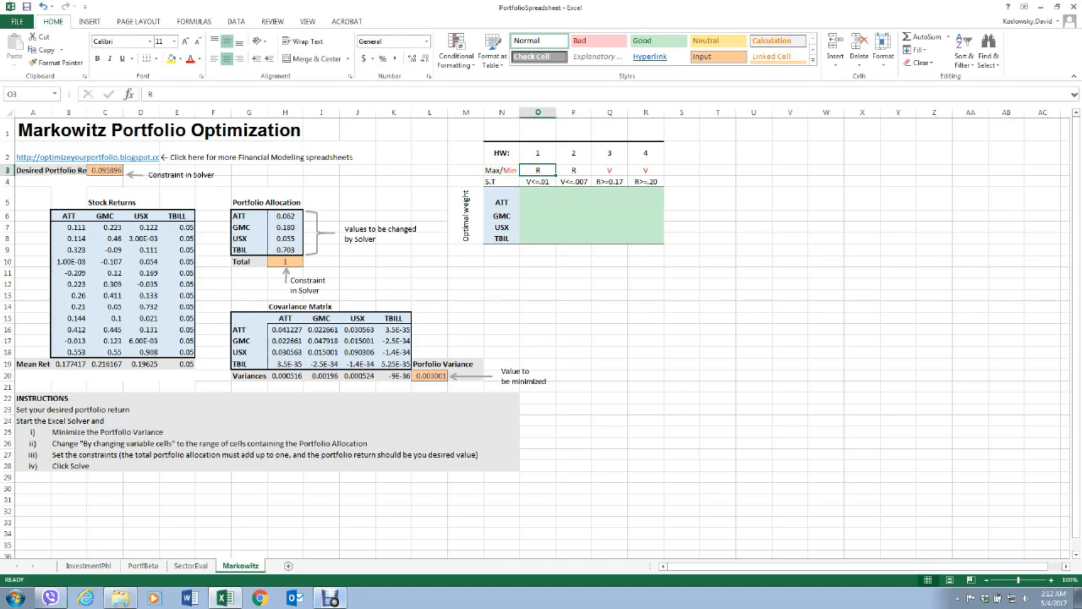
# Make sure the Solver Add-in is enabled among the Excel add-ins.
pyautogui.click(236, 21)
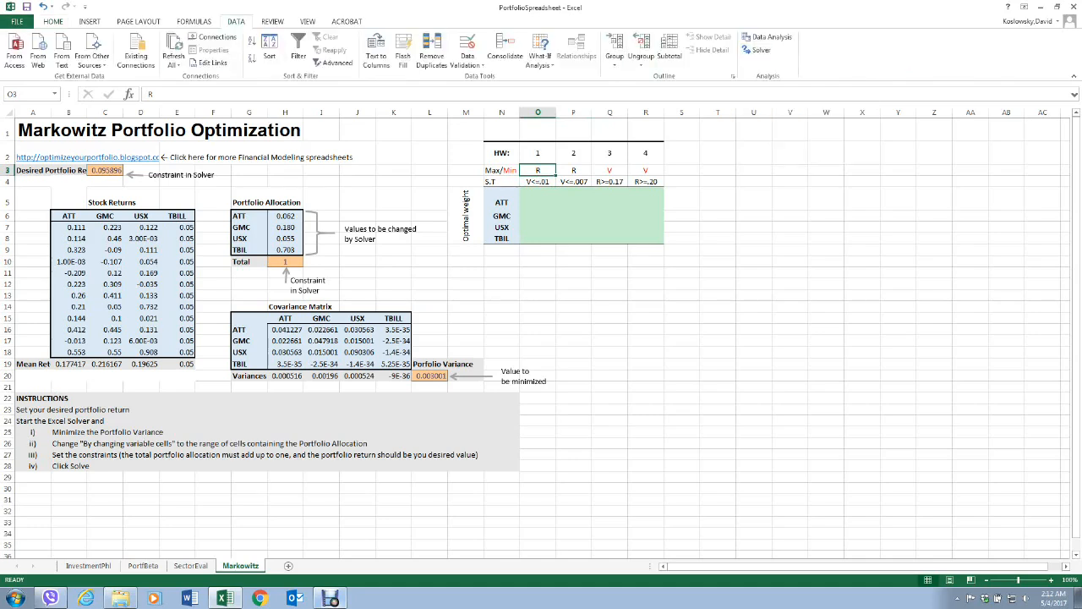
pyautogui.click(17, 21)
pyautogui.click(26, 305)
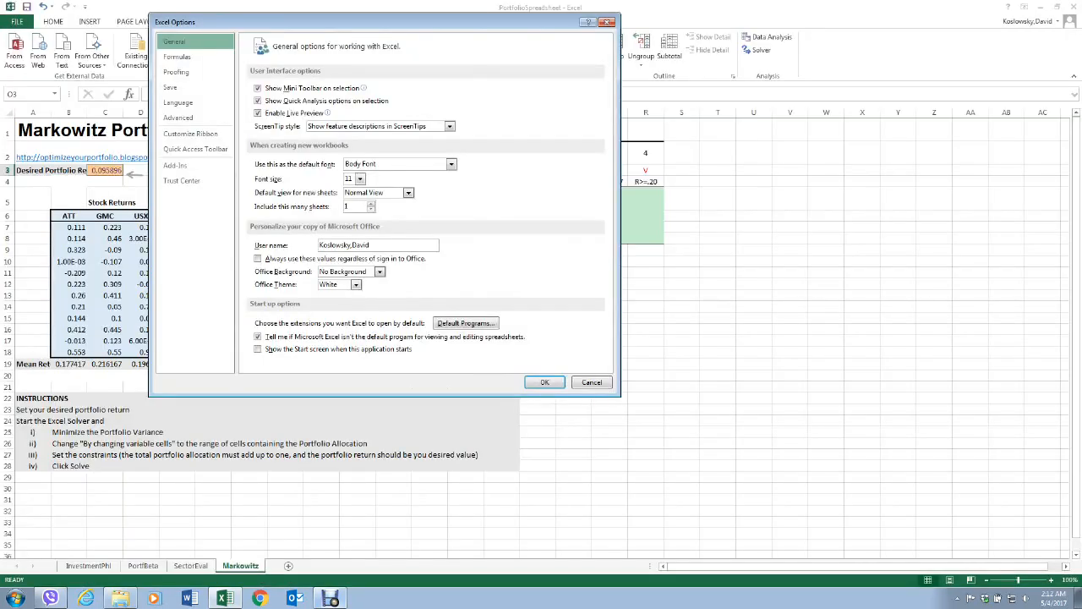
pyautogui.click(175, 164)
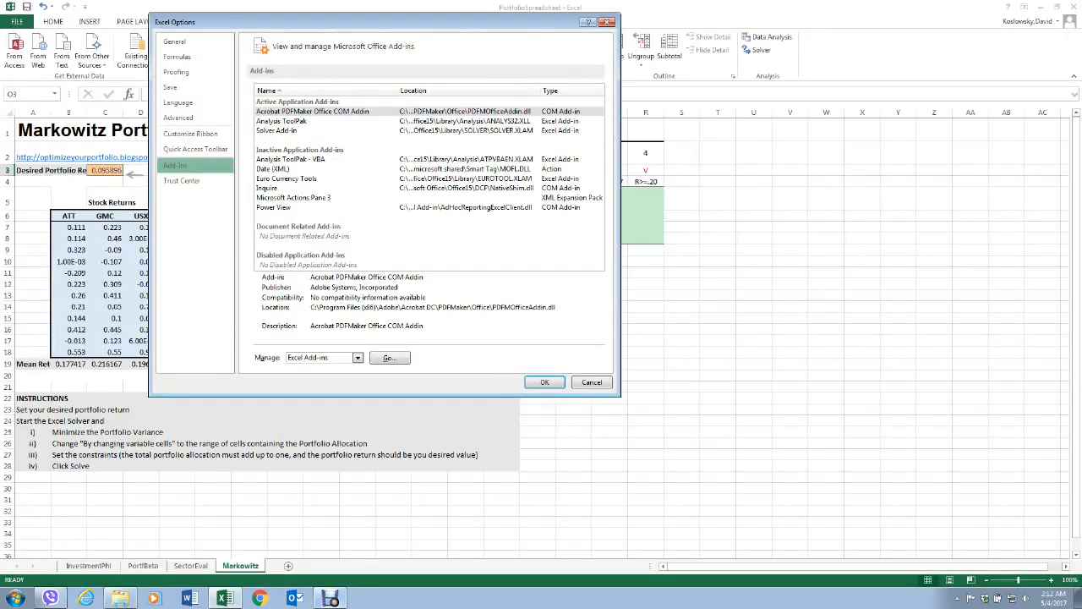
pyautogui.click(276, 130)
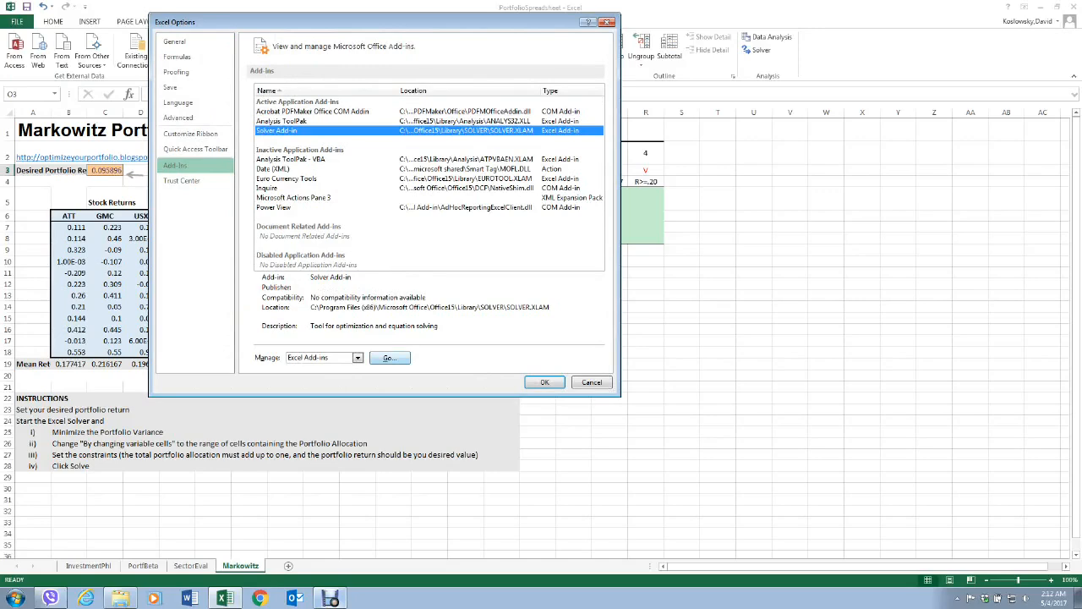
pyautogui.click(389, 358)
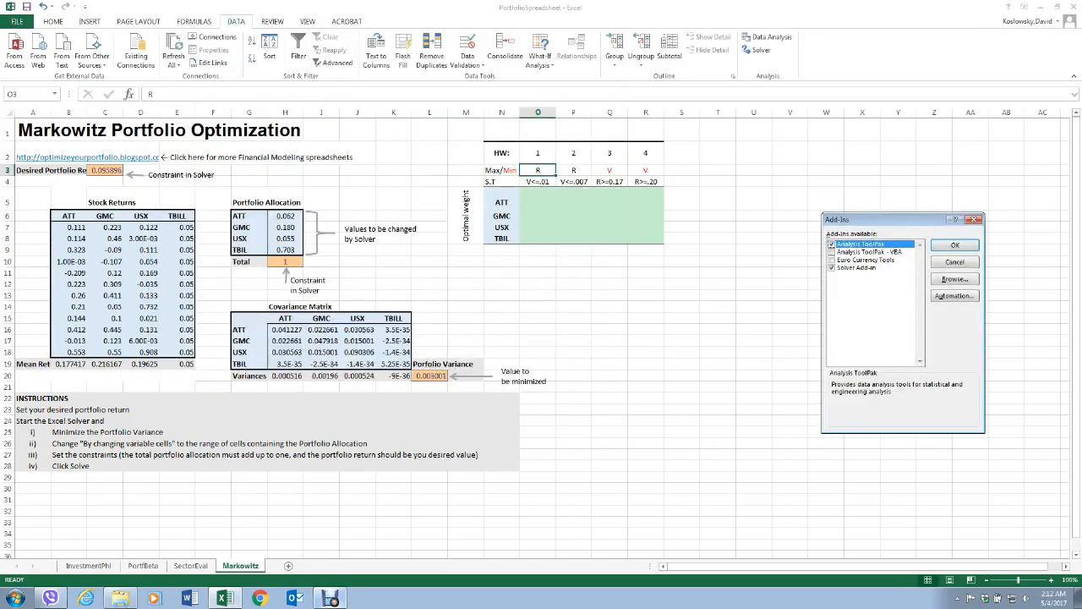
pyautogui.click(832, 268)
pyautogui.click(832, 268)
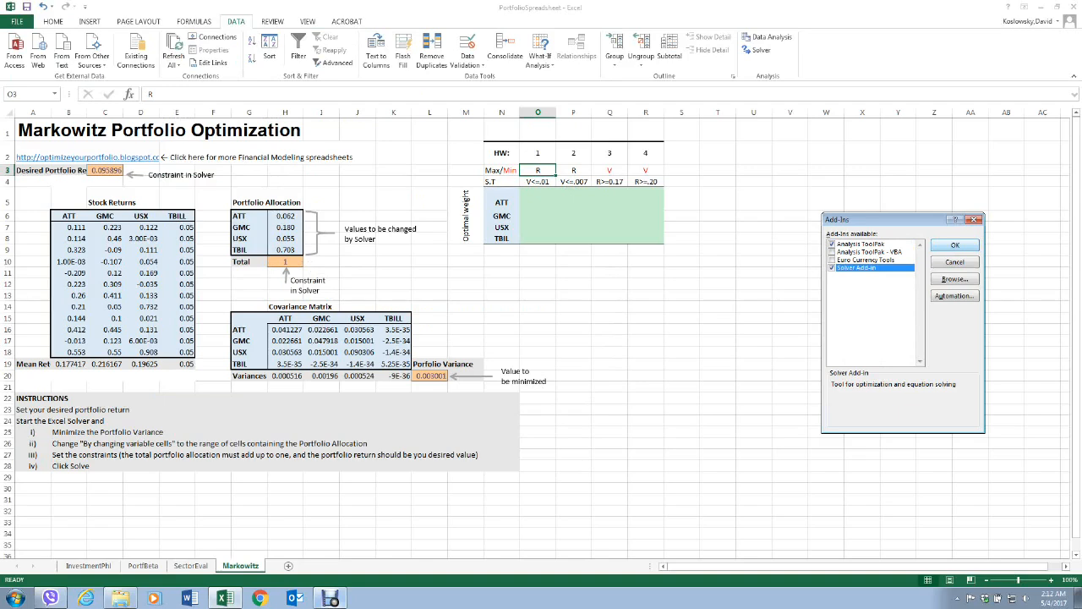
pyautogui.click(956, 245)
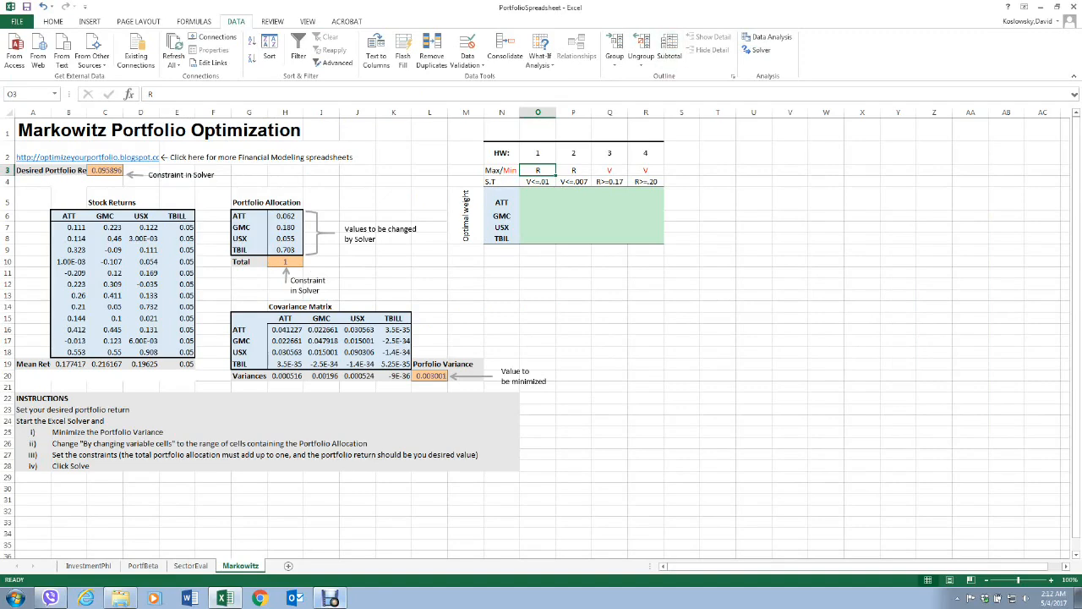
# Open Solver and clear its existing objective cell, both constraints and the changing variable cells.
pyautogui.click(759, 49)
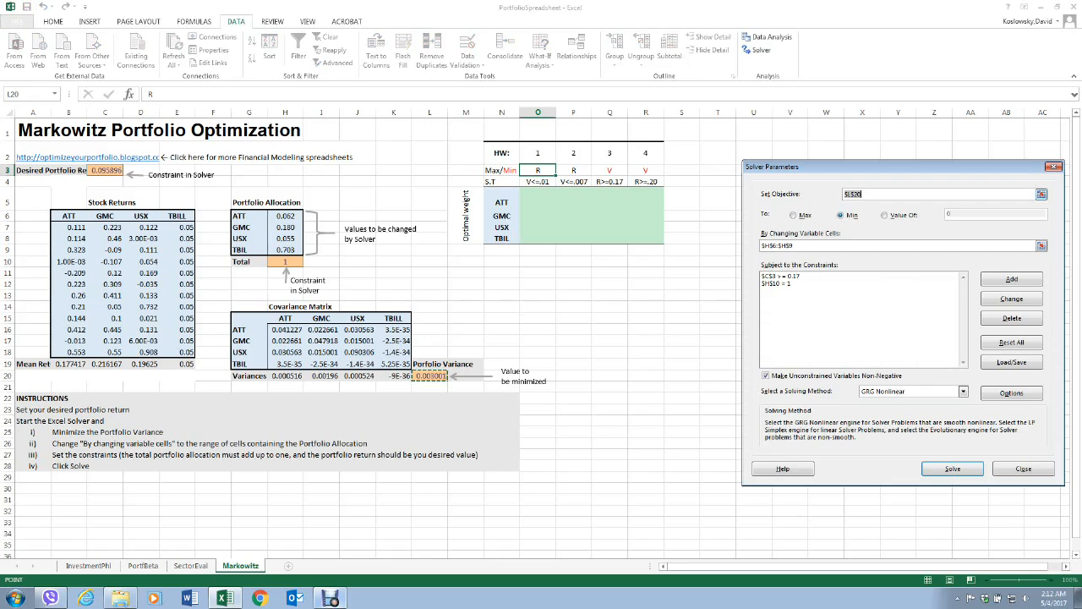
pyautogui.press('BackSpace')
pyautogui.click(782, 276)
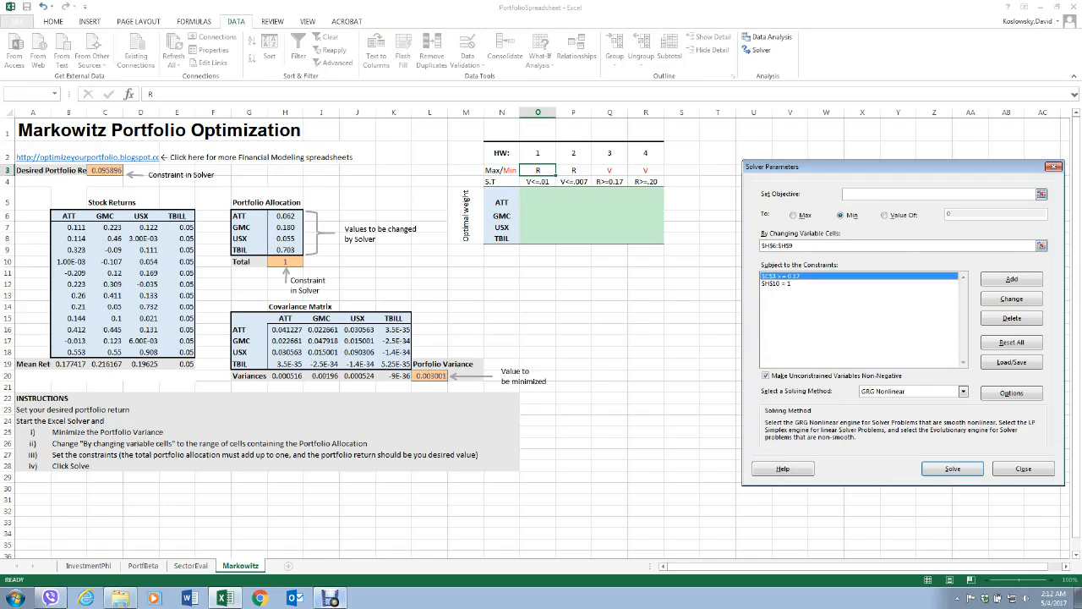
pyautogui.click(1013, 318)
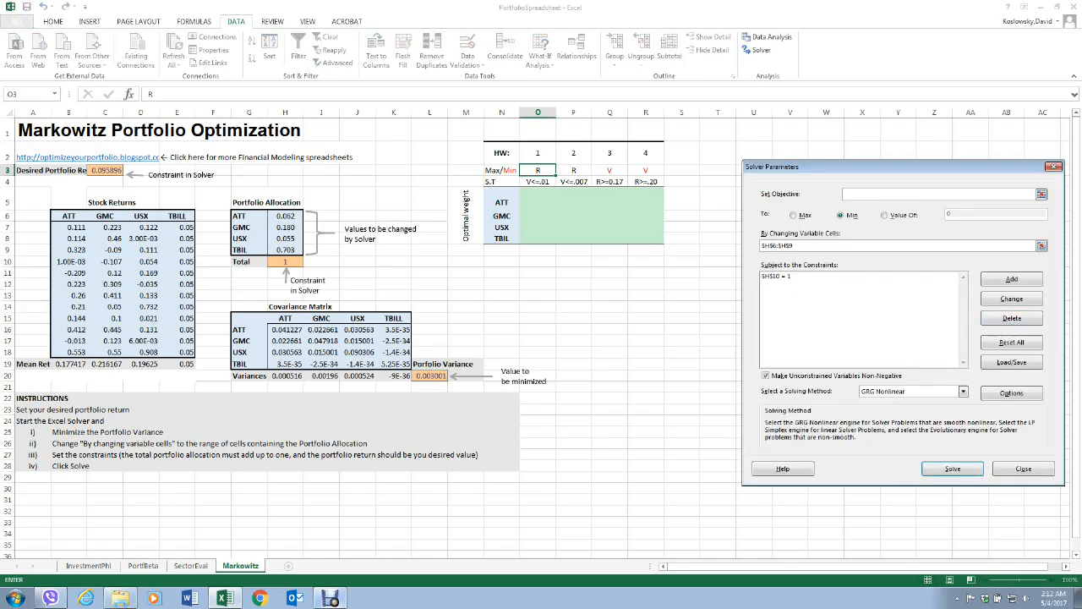
pyautogui.click(1013, 318)
pyautogui.click(854, 245)
pyautogui.press('BackSpace')
pyautogui.press('BackSpace')
pyautogui.press('BackSpace')
pyautogui.press('BackSpace')
pyautogui.press('BackSpace')
pyautogui.press('BackSpace')
pyautogui.press('BackSpace')
pyautogui.press('BackSpace')
pyautogui.press('BackSpace')
pyautogui.click(682, 398)
pyautogui.press('BackSpace')
pyautogui.press('BackSpace')
pyautogui.press('BackSpace')
pyautogui.press('BackSpace')
pyautogui.press('BackSpace')
# Configure Solver to maximize the portfolio return in C3 as the objective.
pyautogui.click(794, 216)
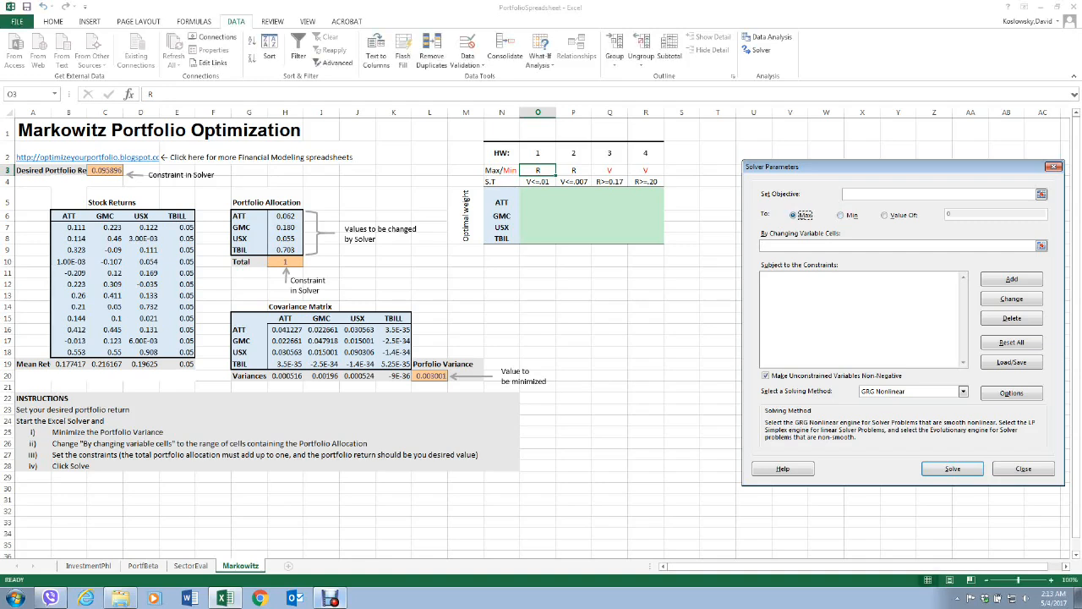
pyautogui.click(1042, 194)
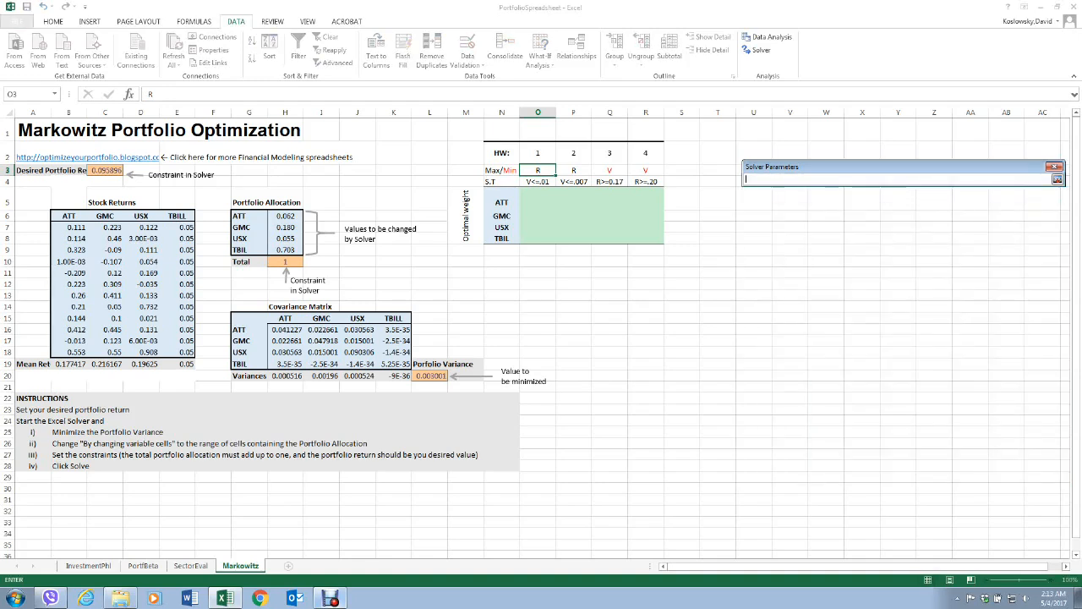
pyautogui.click(105, 171)
pyautogui.press('Return')
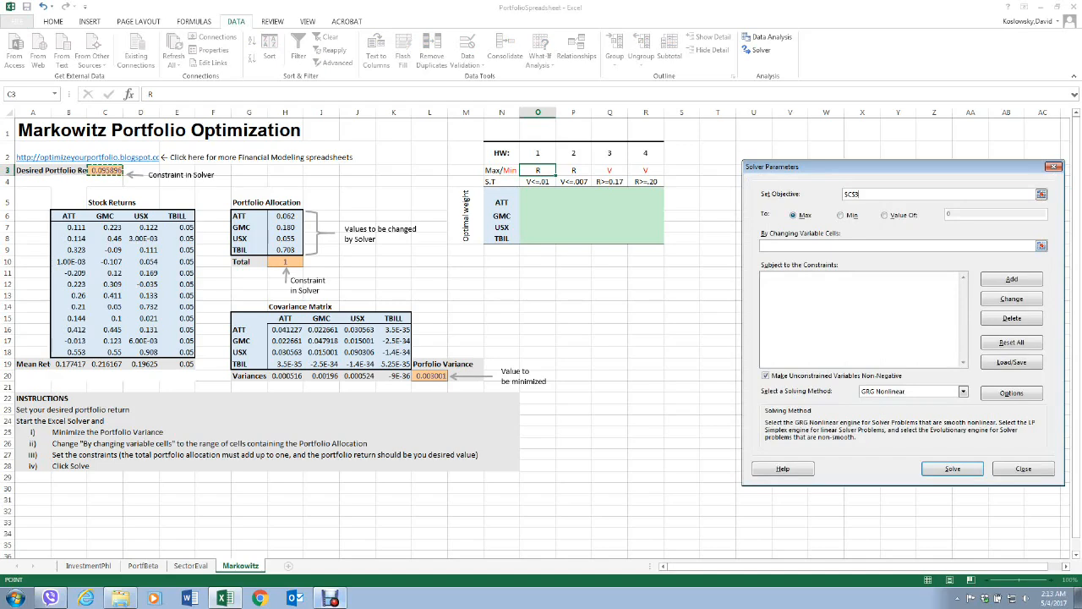
# Set the changing variable cells to the portfolio allocation weights in H6:H9.
pyautogui.click(1041, 246)
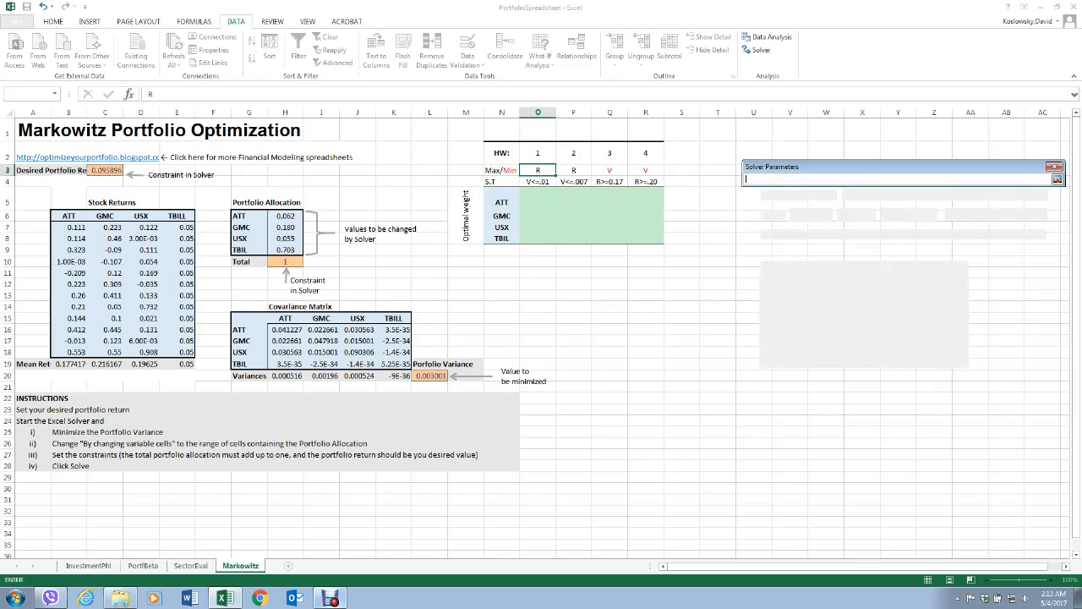
pyautogui.moveTo(285, 216); pyautogui.dragTo(286, 252)
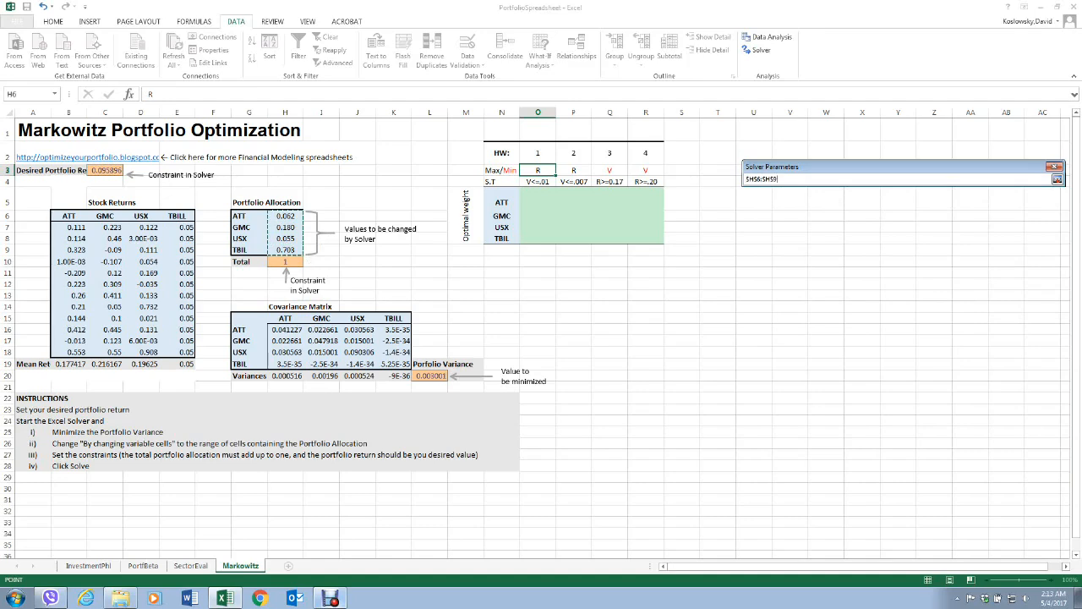
pyautogui.click(1058, 179)
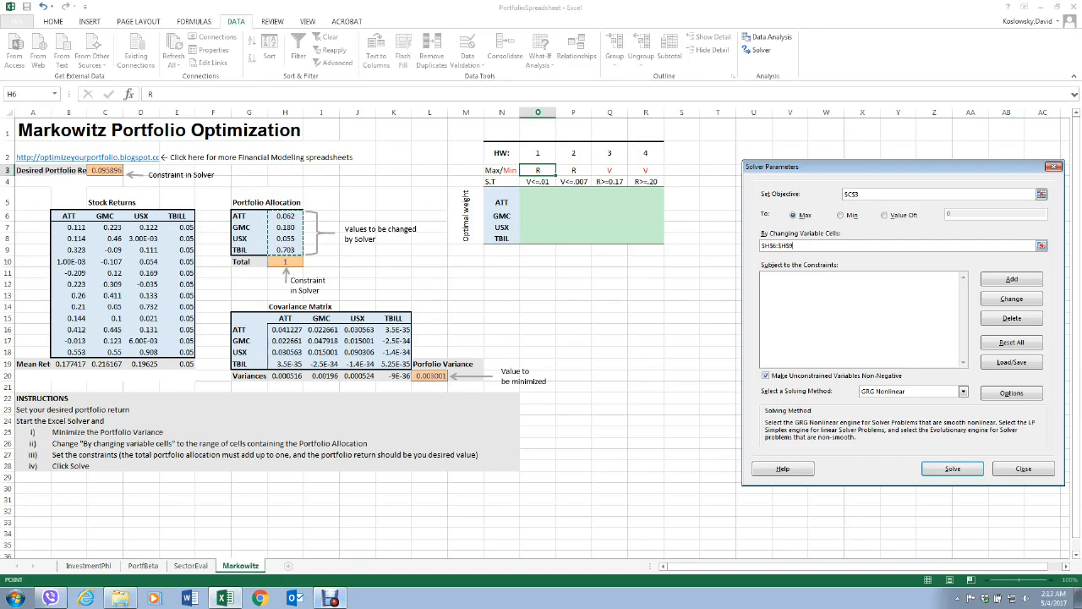
# Add a Solver constraint requiring the total portfolio allocation in H10 to equal 1.
pyautogui.click(1012, 278)
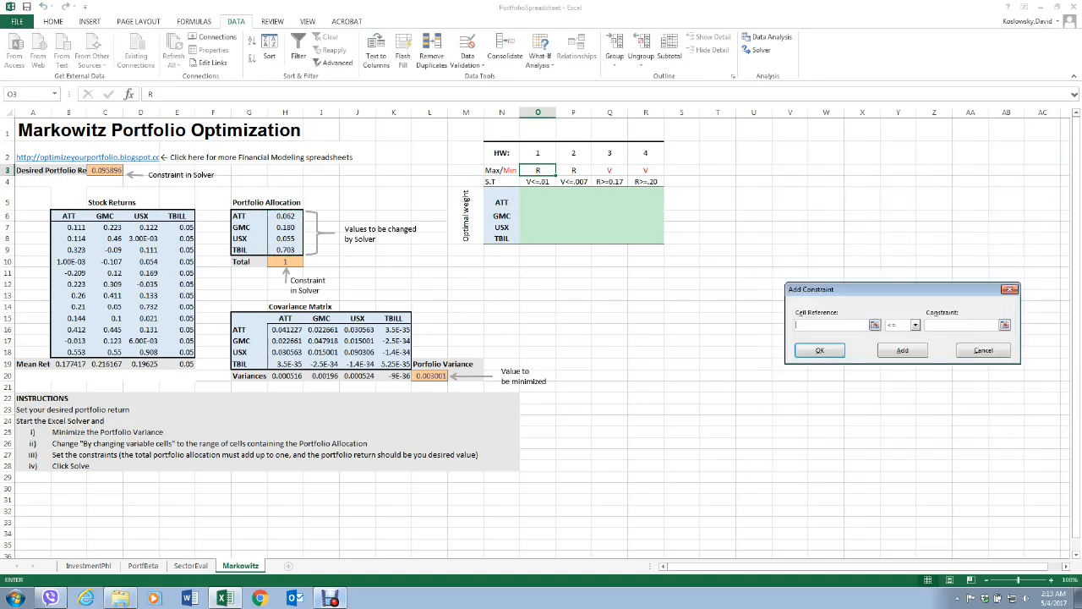
pyautogui.click(876, 325)
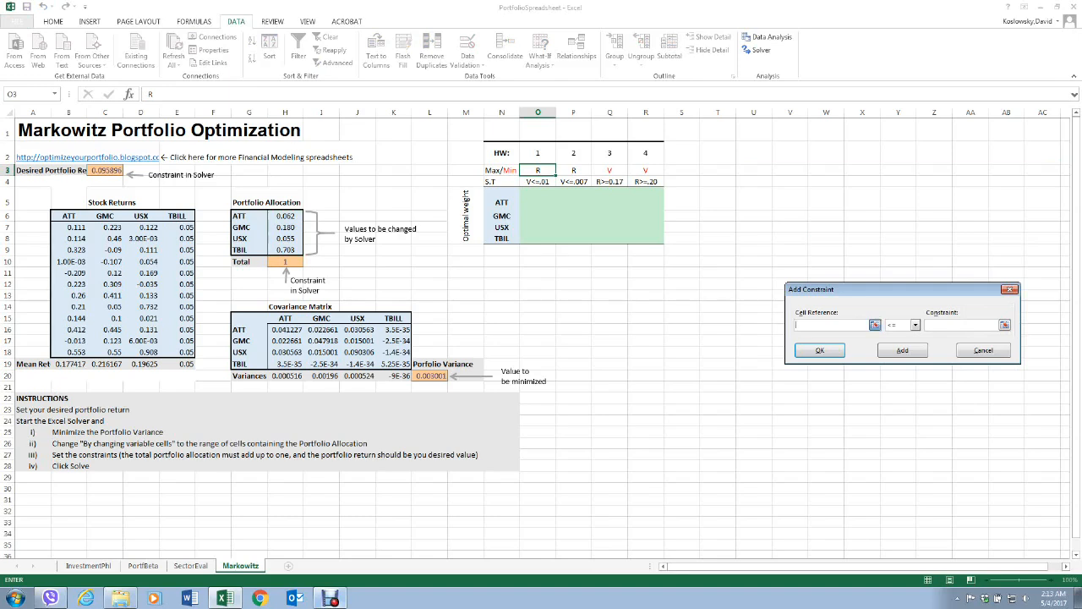
pyautogui.click(286, 262)
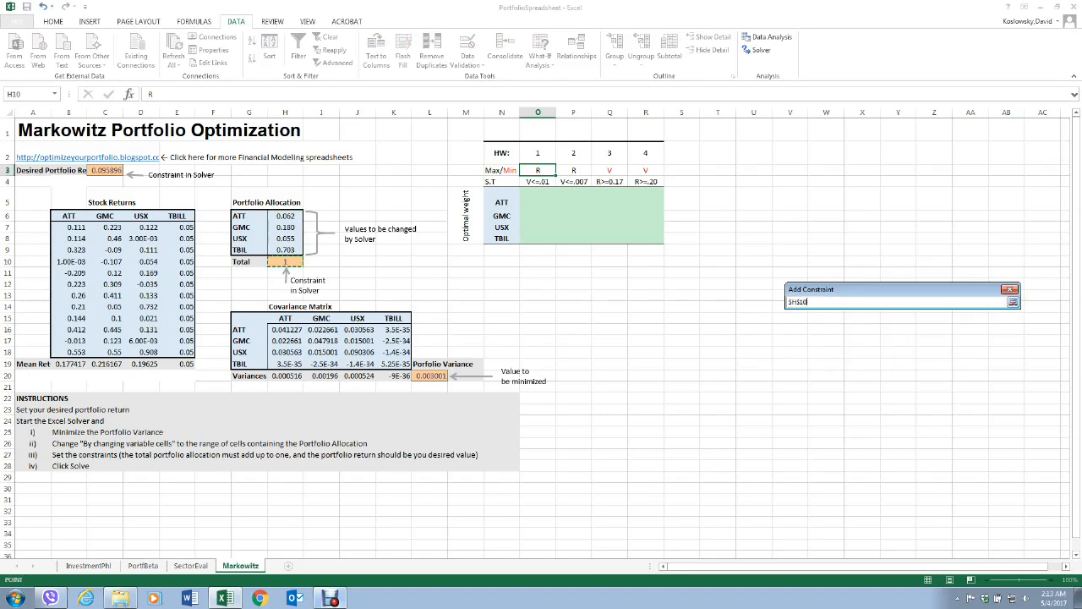
pyautogui.press('Return')
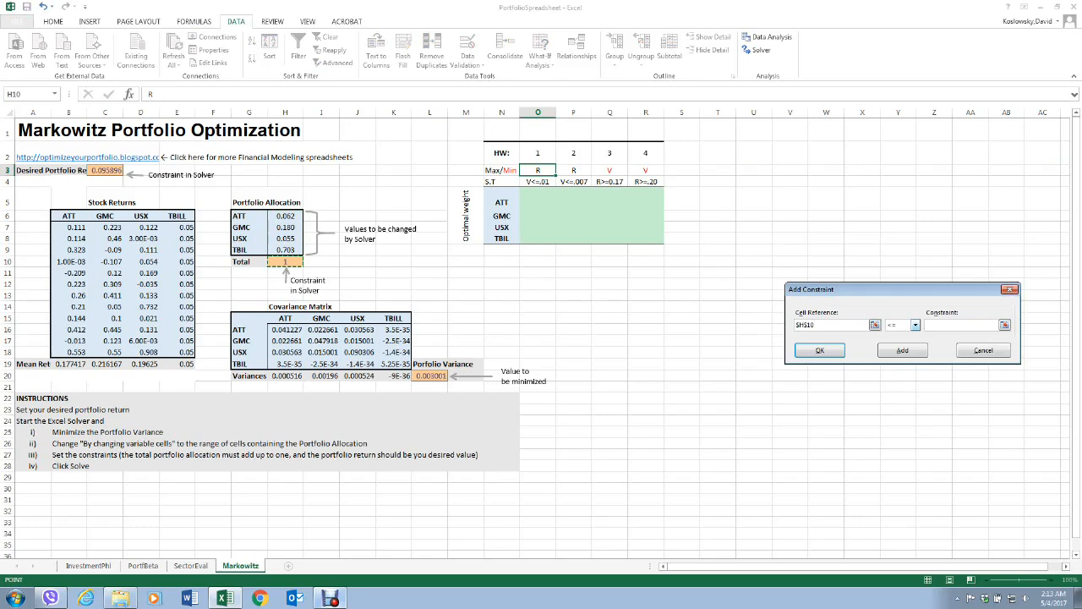
pyautogui.click(915, 325)
pyautogui.click(899, 342)
pyautogui.write('1')
pyautogui.click(903, 350)
# Add a Solver constraint limiting the portfolio variance in L20 to at most 0.01, and finish adding constraints.
pyautogui.click(874, 324)
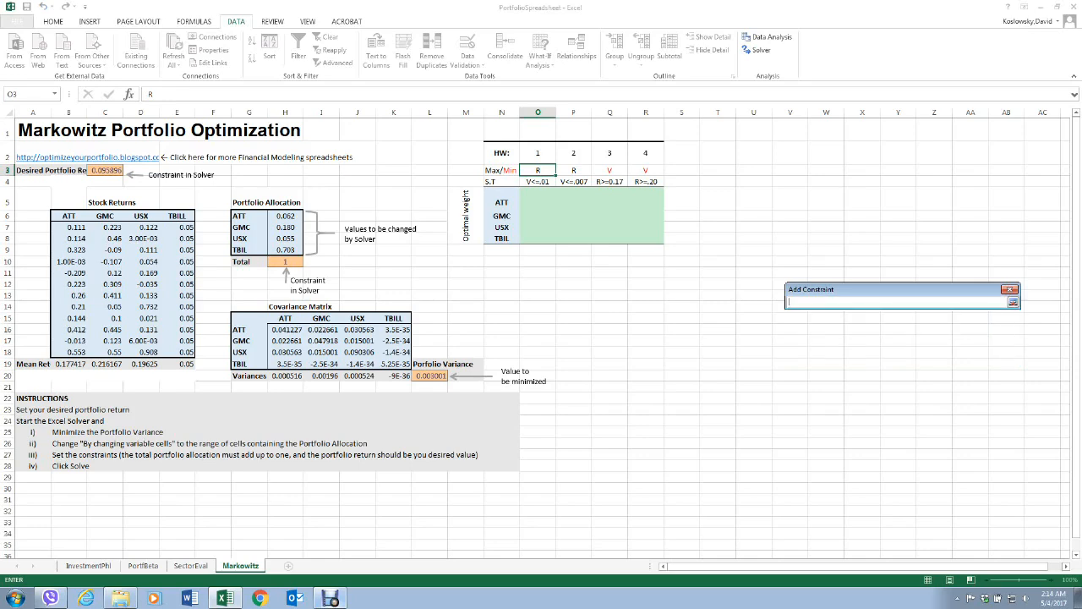
pyautogui.click(430, 375)
pyautogui.press('Return')
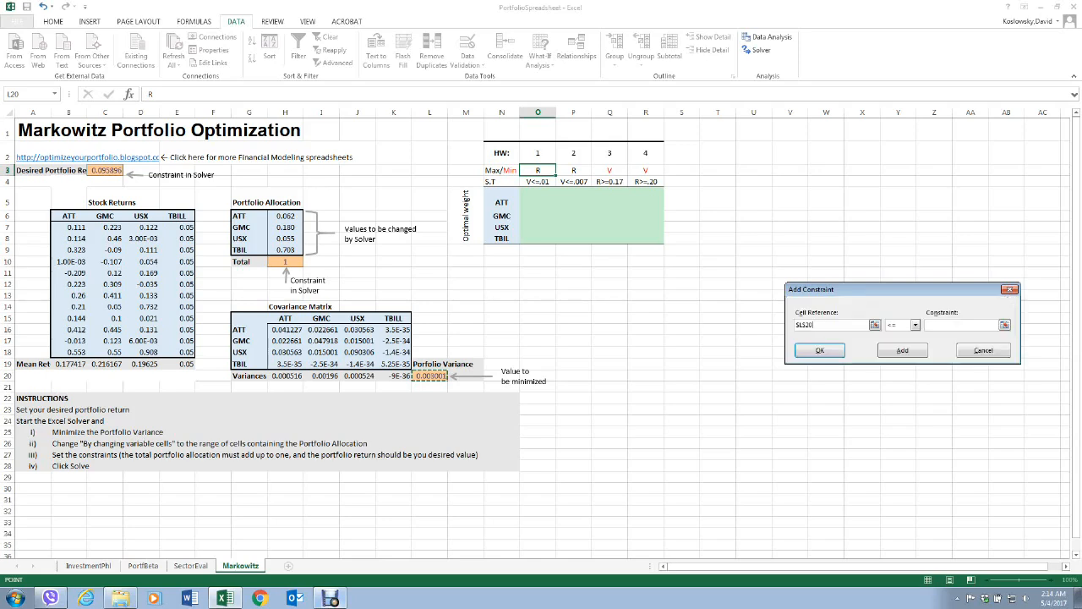
pyautogui.click(915, 325)
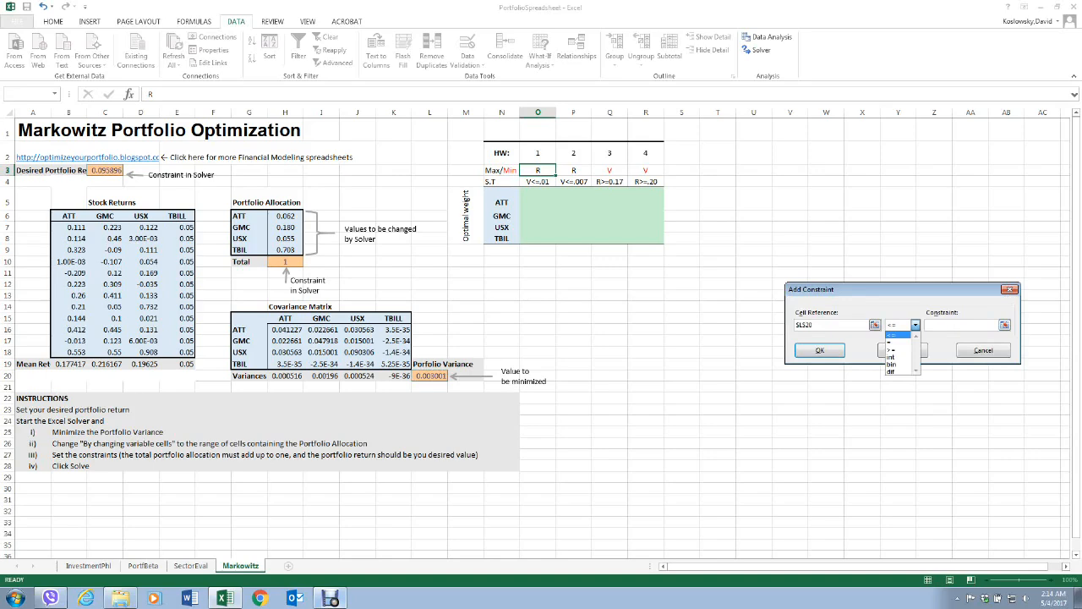
pyautogui.click(898, 335)
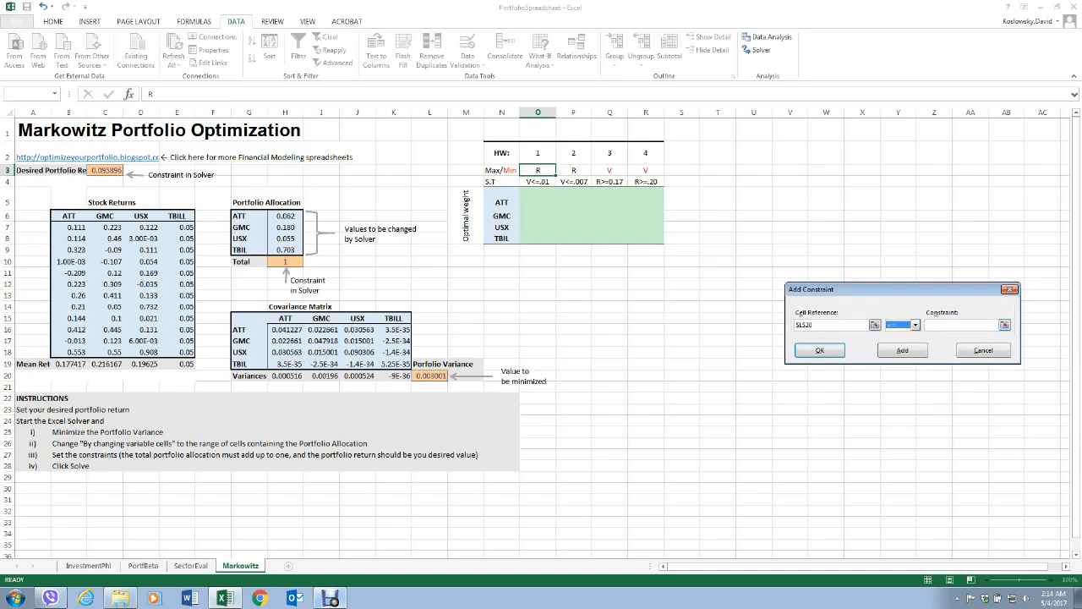
pyautogui.click(961, 325)
pyautogui.write('.01')
pyautogui.click(902, 350)
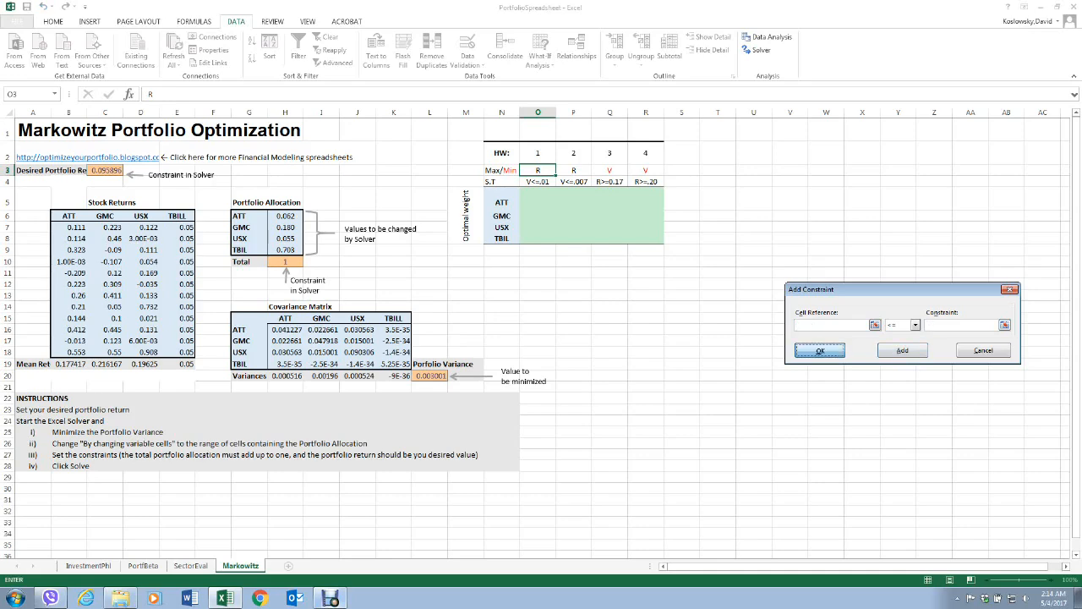
pyautogui.click(820, 350)
pyautogui.click(566, 336)
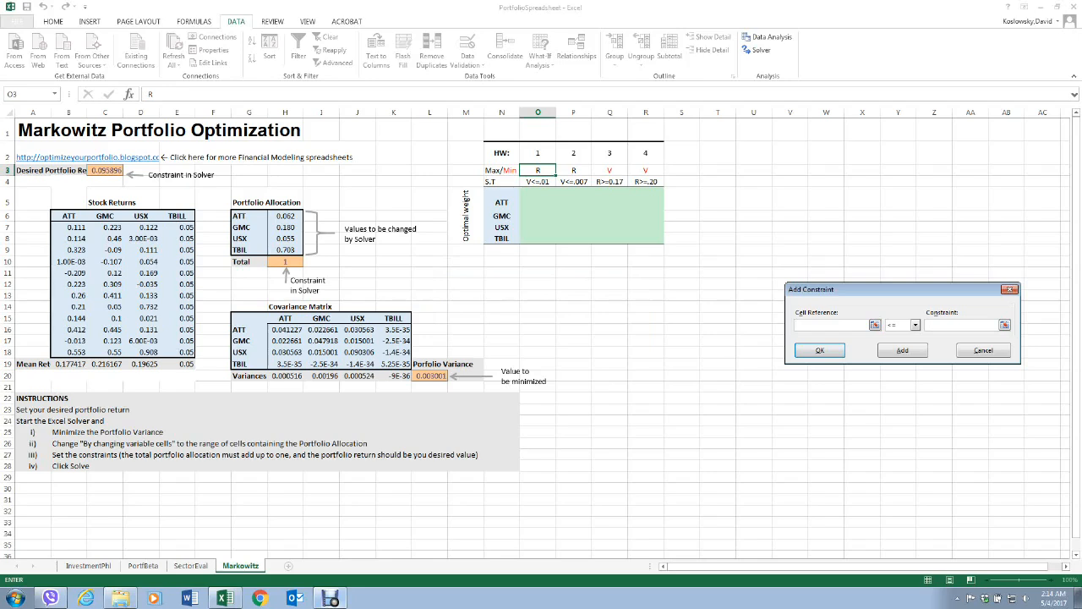
pyautogui.click(1010, 289)
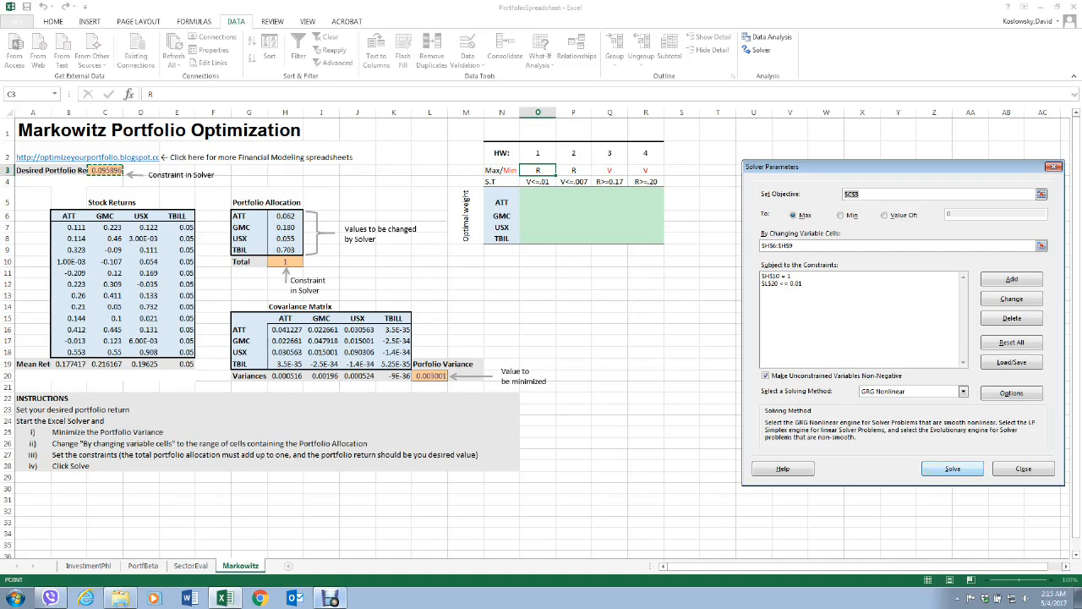
# Solve the return maximization and keep the Solver solution.
pyautogui.click(953, 469)
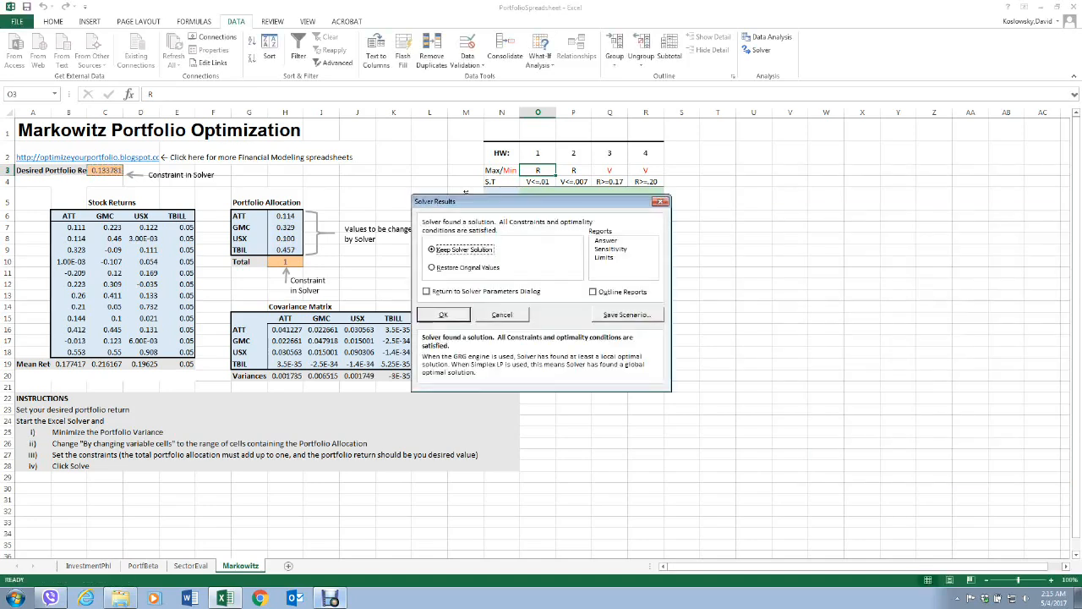
pyautogui.moveTo(465, 201); pyautogui.dragTo(757, 247)
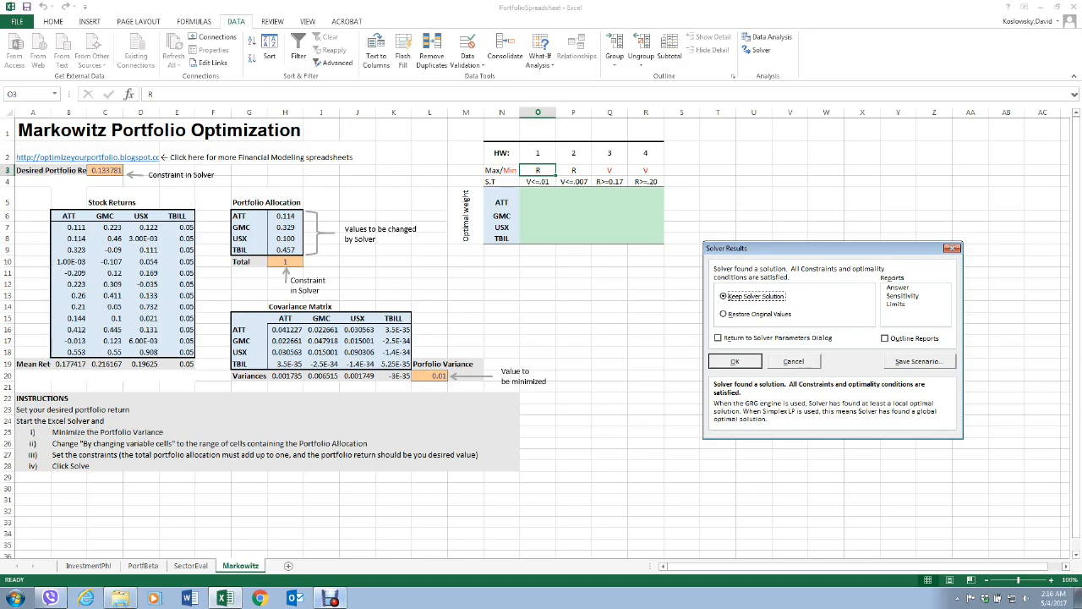
pyautogui.press('Return')
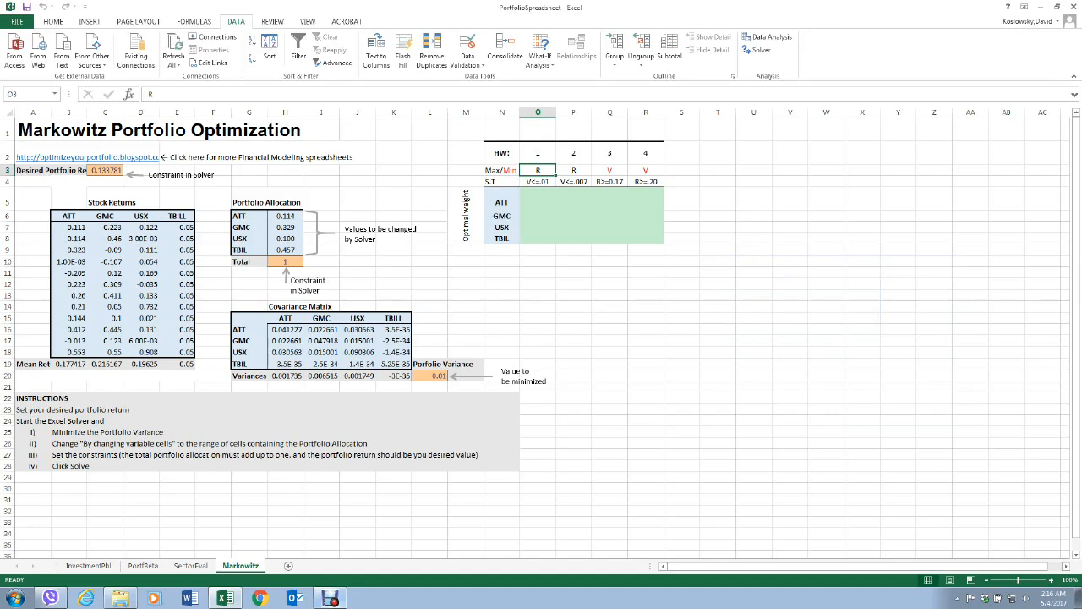
# Copy the solved portfolio weights from H6:H9 into the HW 1 optimal weight column, starting at O5.
pyautogui.click(286, 217)
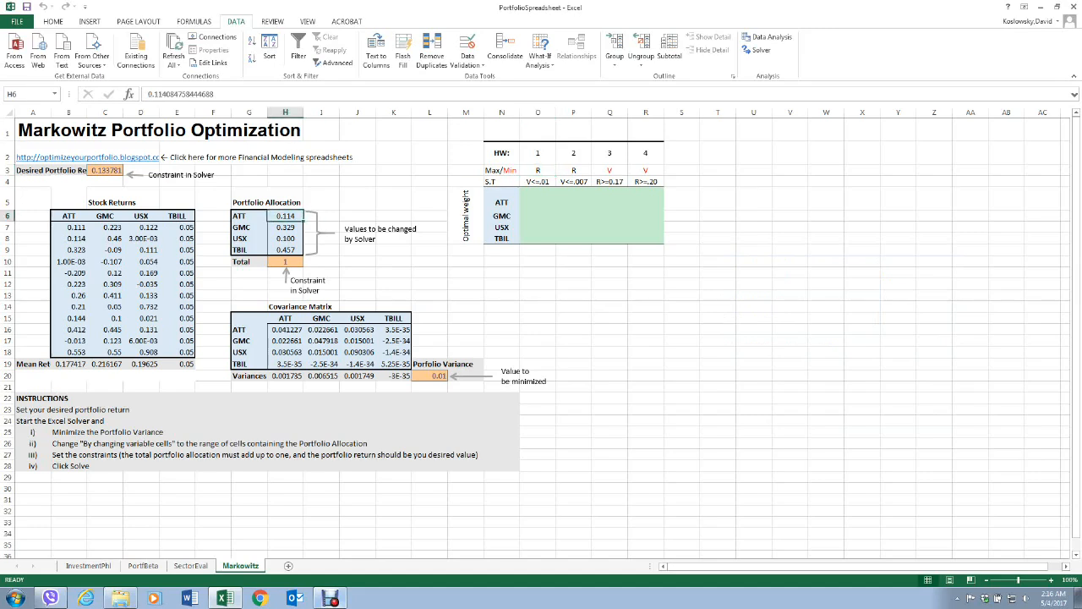
pyautogui.hotkey('shift', 'Down')
pyautogui.hotkey('shift', 'Down')
pyautogui.hotkey('shift', 'Down')
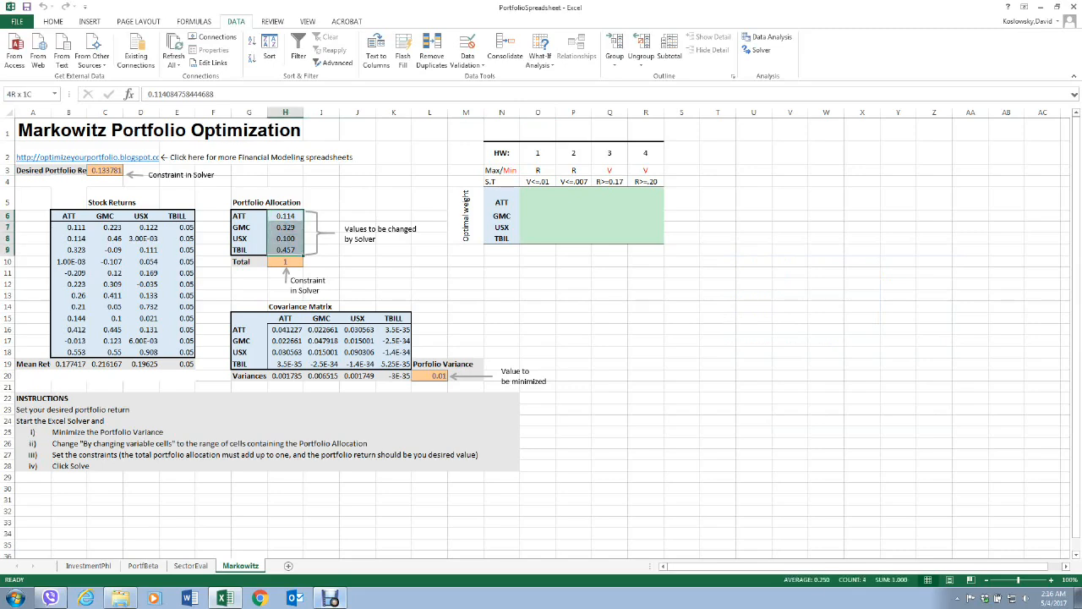
pyautogui.rightClick(286, 237)
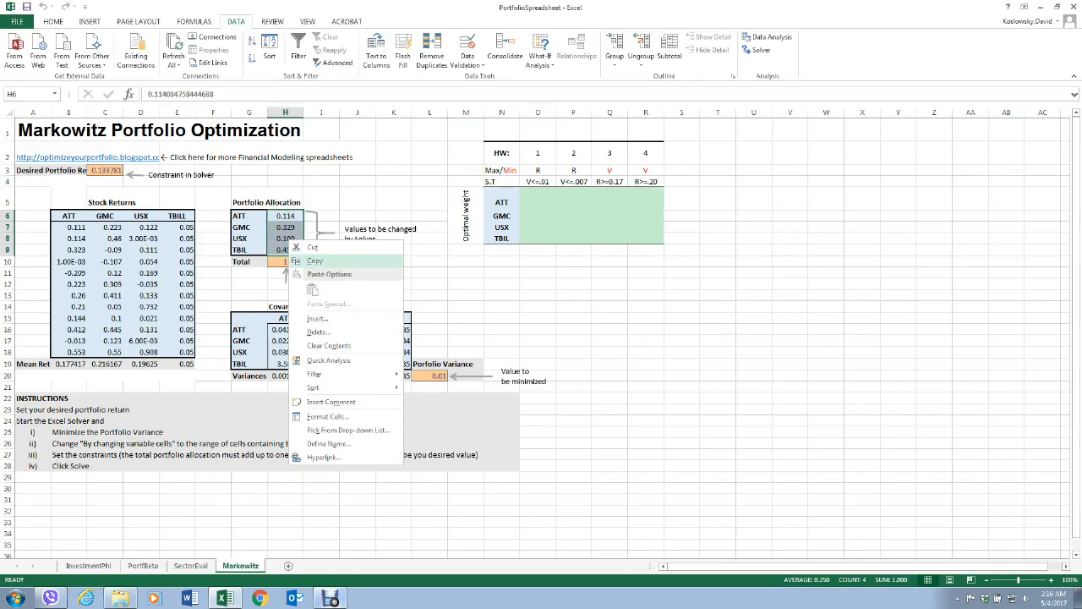
pyautogui.click(313, 261)
pyautogui.click(540, 197)
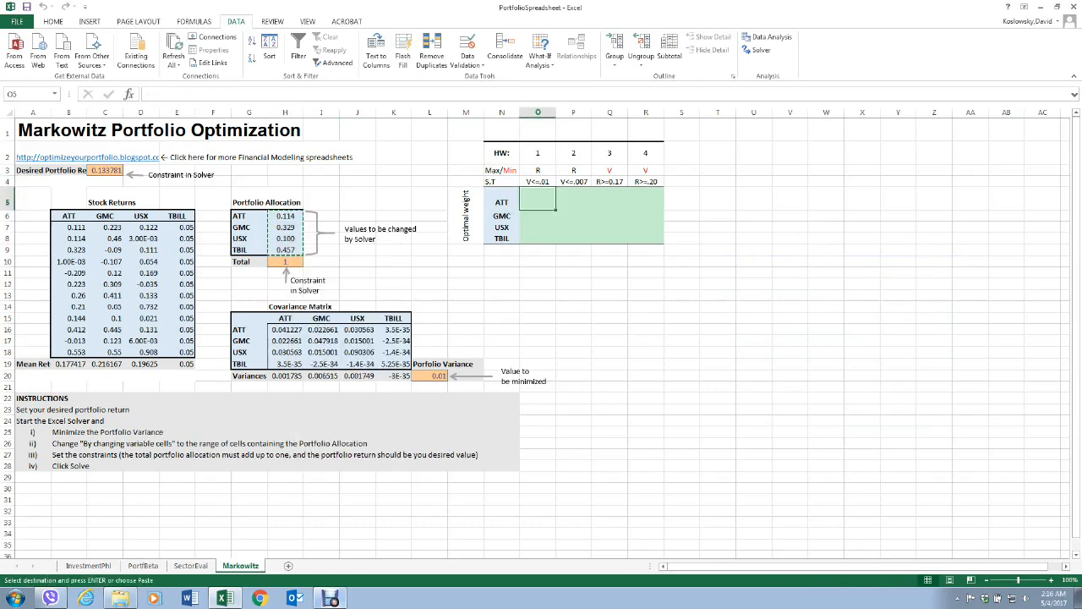
pyautogui.rightClick(540, 198)
pyautogui.click(563, 243)
pyautogui.click(646, 284)
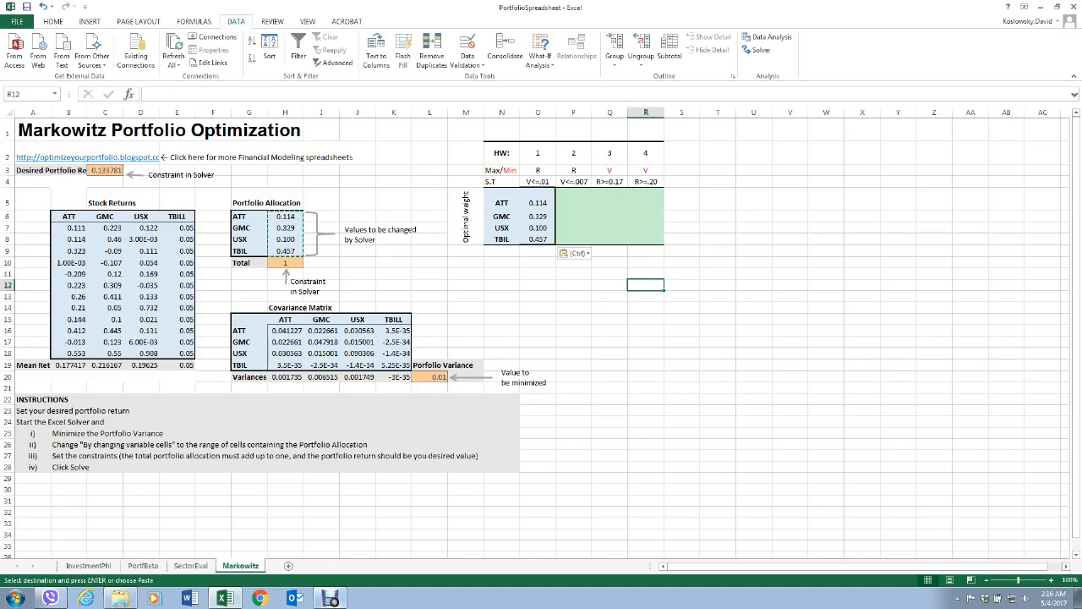
# Reopen Solver and clear its objective, changing variable cells and both constraints.
pyautogui.click(790, 285)
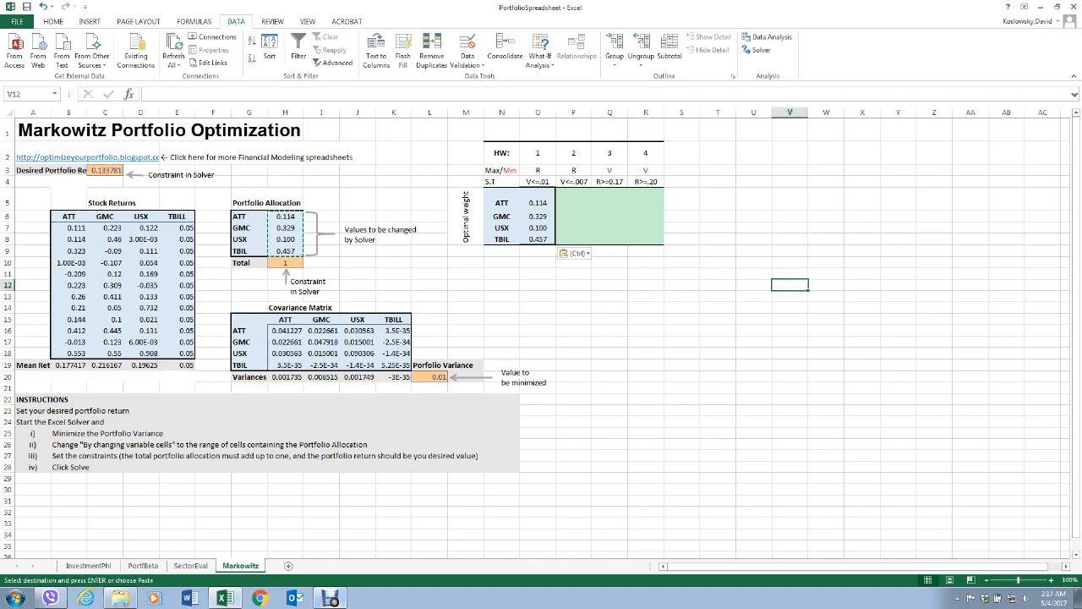
pyautogui.click(610, 200)
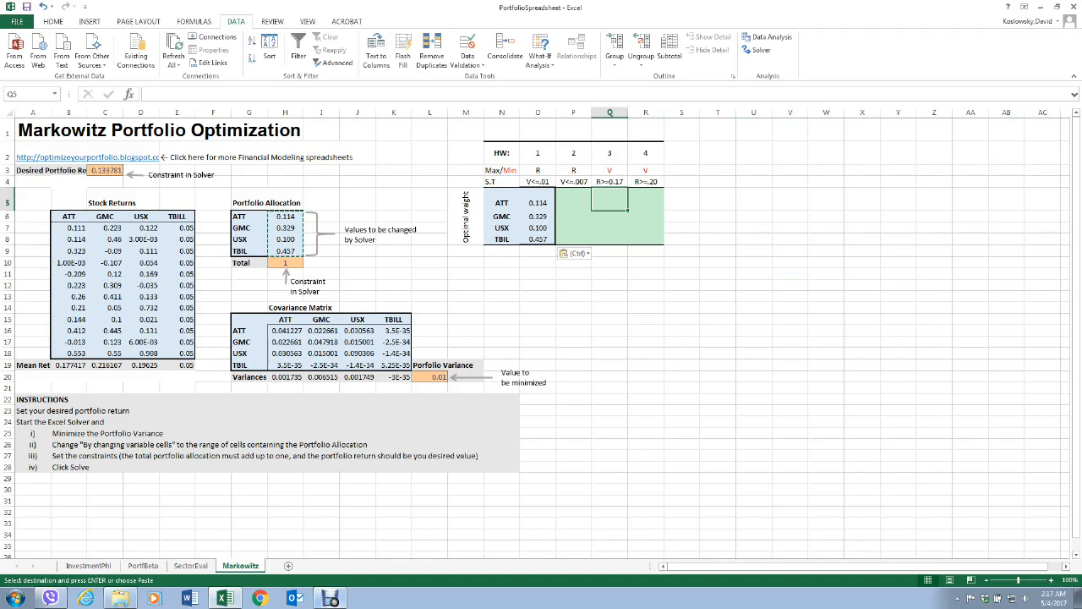
pyautogui.click(718, 388)
pyautogui.click(758, 49)
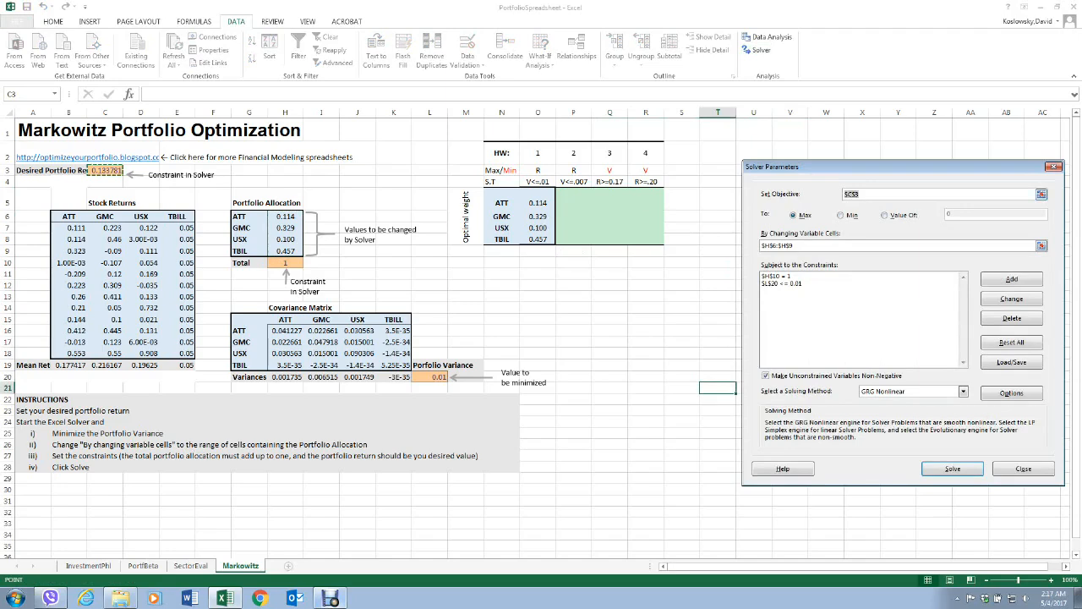
pyautogui.press('BackSpace')
pyautogui.press('BackSpace')
pyautogui.press('BackSpace')
pyautogui.press('BackSpace')
pyautogui.press('BackSpace')
pyautogui.press('BackSpace')
pyautogui.press('BackSpace')
pyautogui.press('BackSpace')
pyautogui.press('BackSpace')
pyautogui.press('BackSpace')
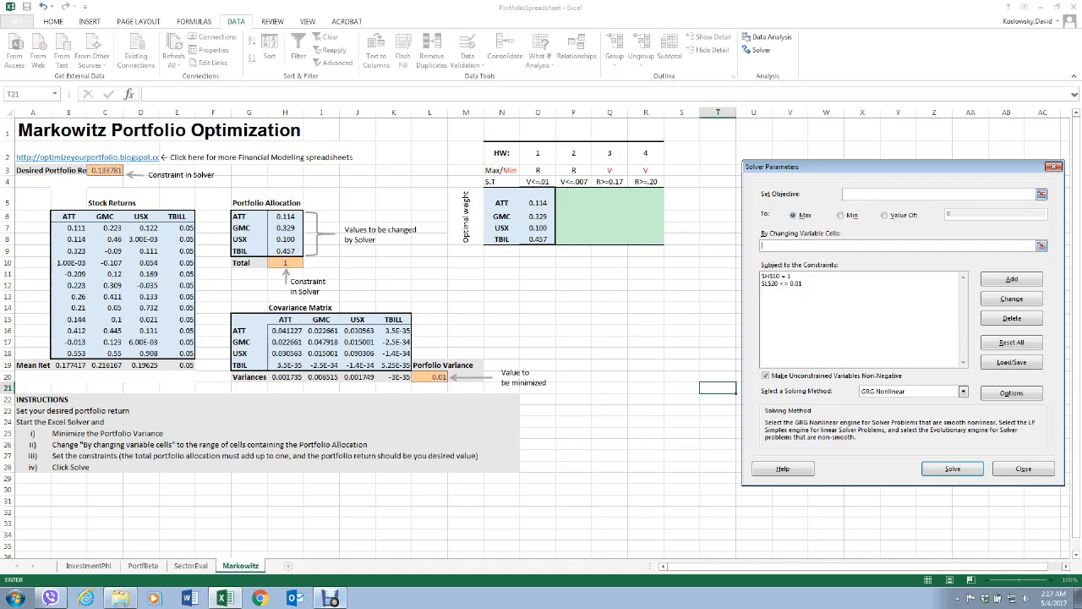
pyautogui.click(776, 276)
pyautogui.click(1012, 319)
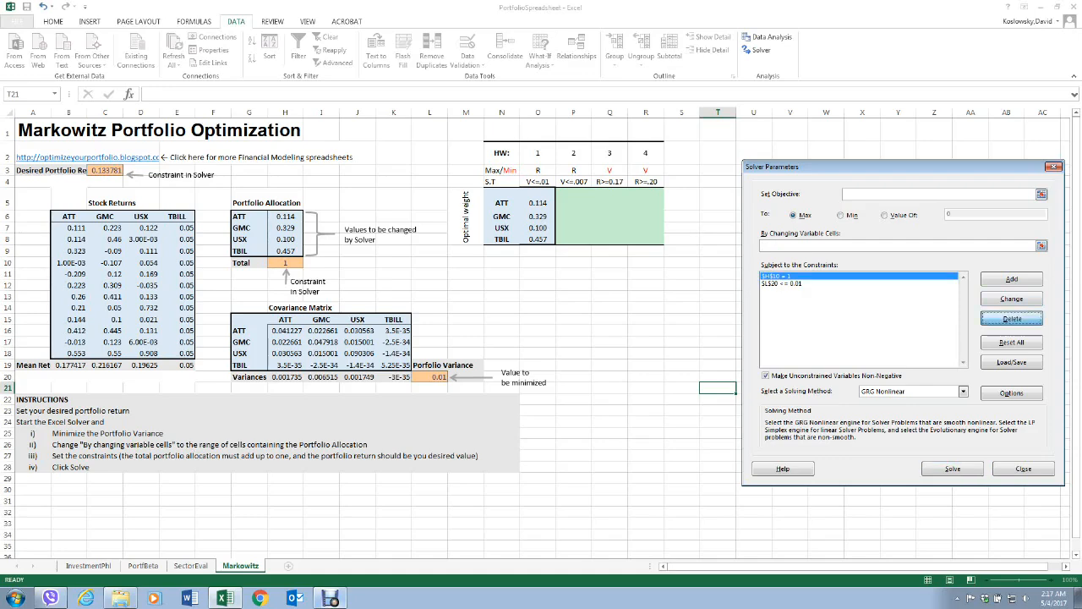
pyautogui.click(782, 277)
pyautogui.click(1013, 319)
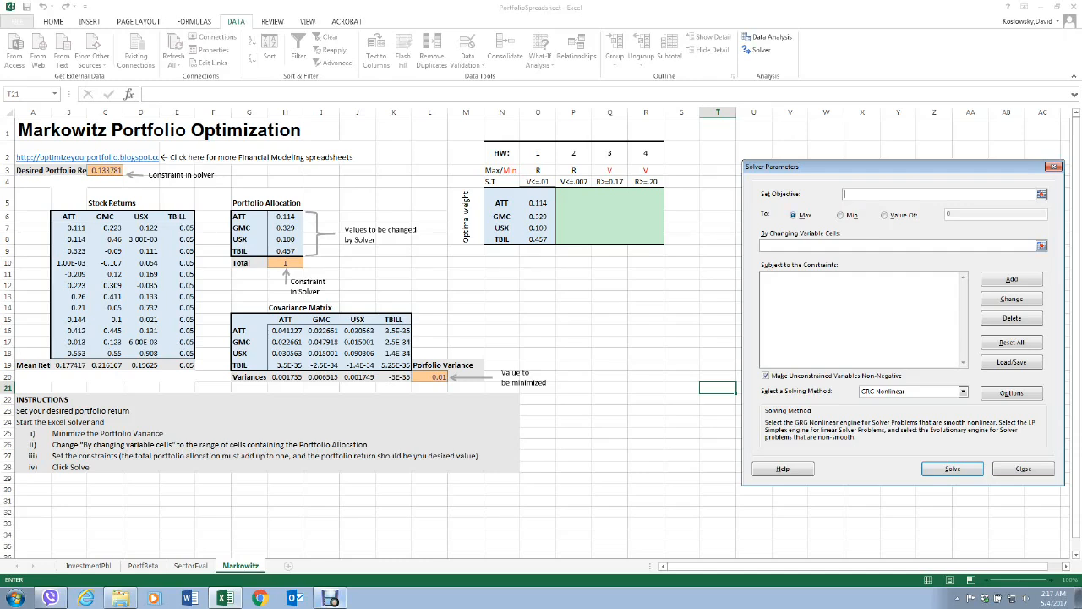
# Configure Solver to minimize the portfolio variance in L20 by changing the allocation weights in H6:H9.
pyautogui.click(1042, 194)
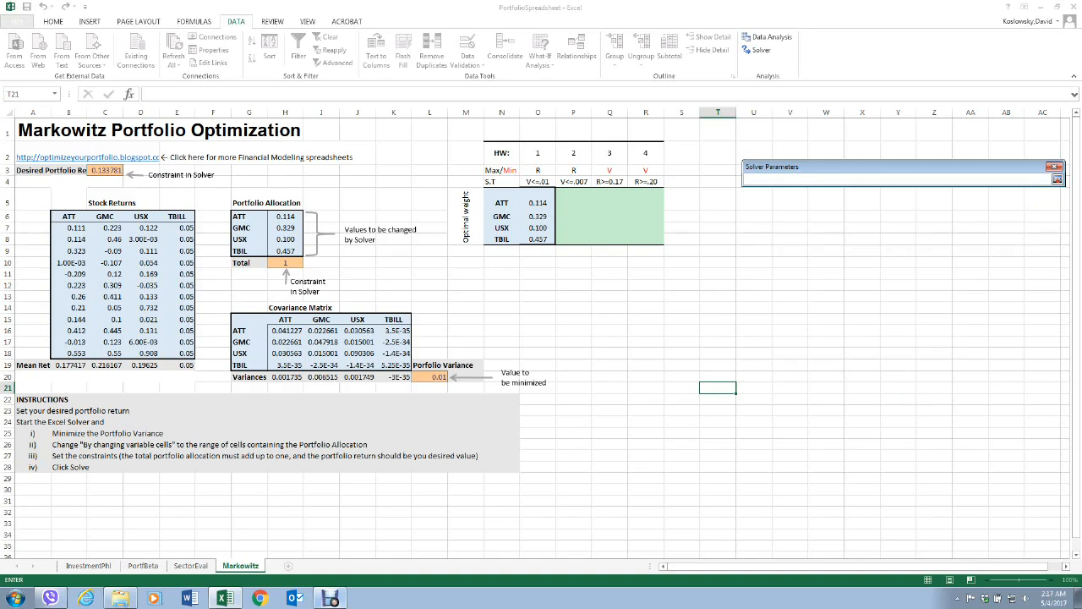
pyautogui.click(430, 377)
pyautogui.press('Return')
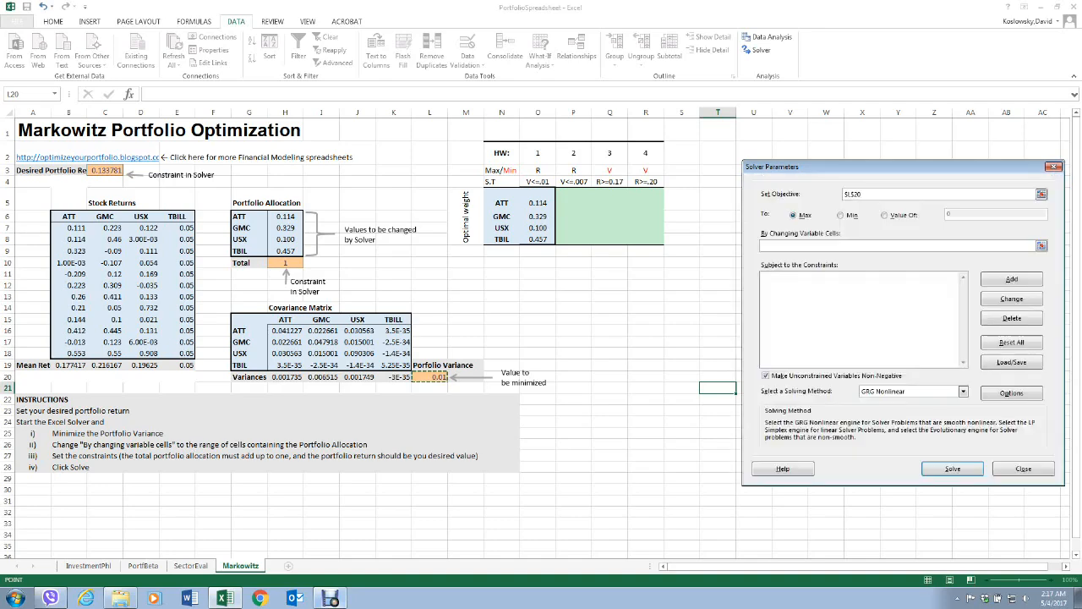
pyautogui.click(841, 215)
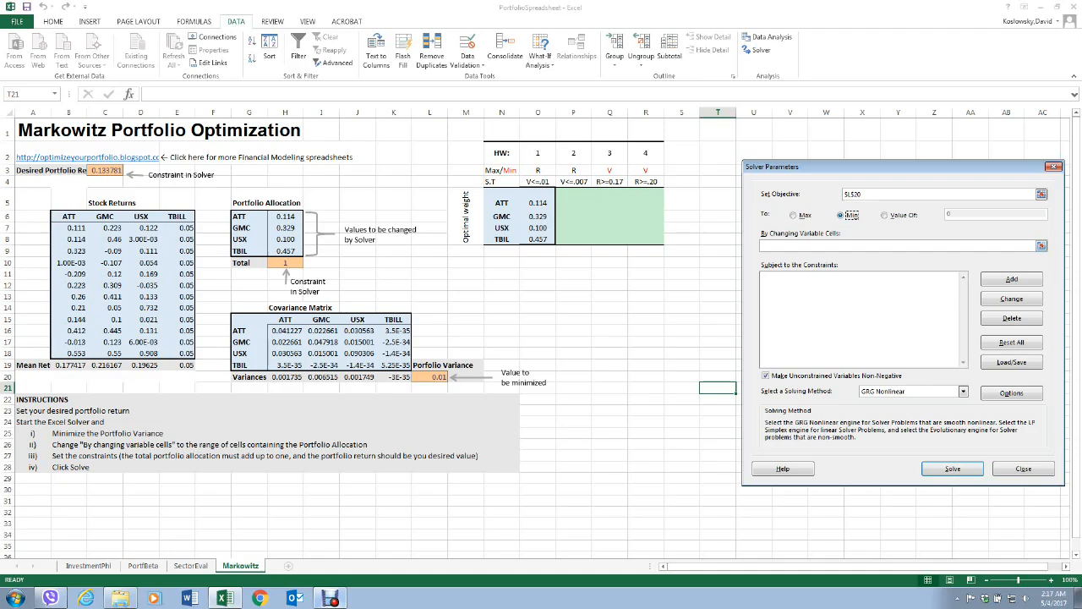
pyautogui.click(1042, 246)
pyautogui.moveTo(285, 217); pyautogui.dragTo(286, 251)
pyautogui.press('Return')
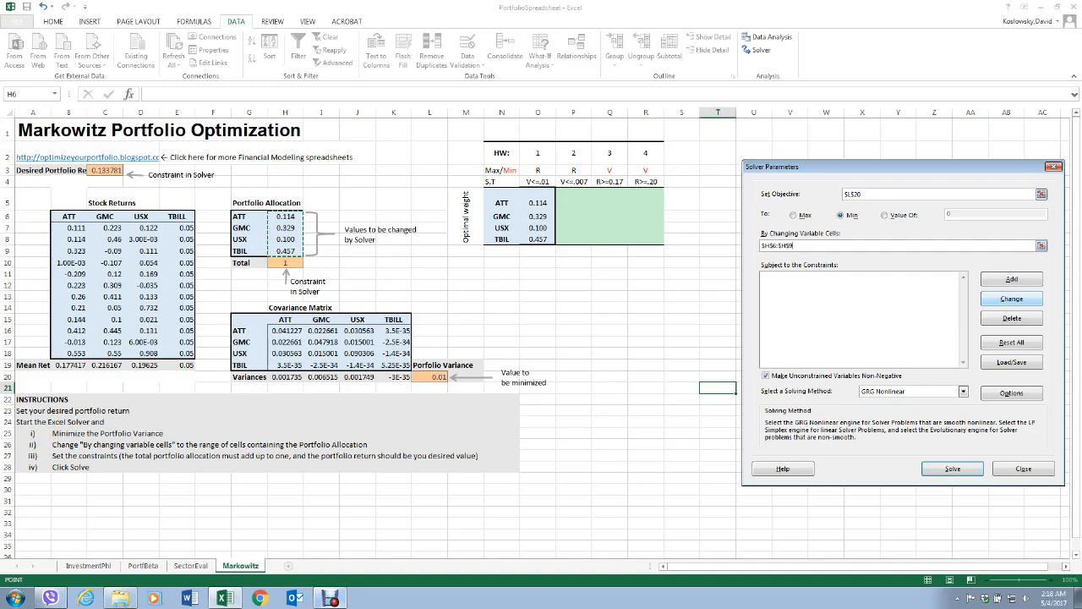
# Add a Solver constraint making the total portfolio allocation in H10 equal to 1.
pyautogui.click(1011, 279)
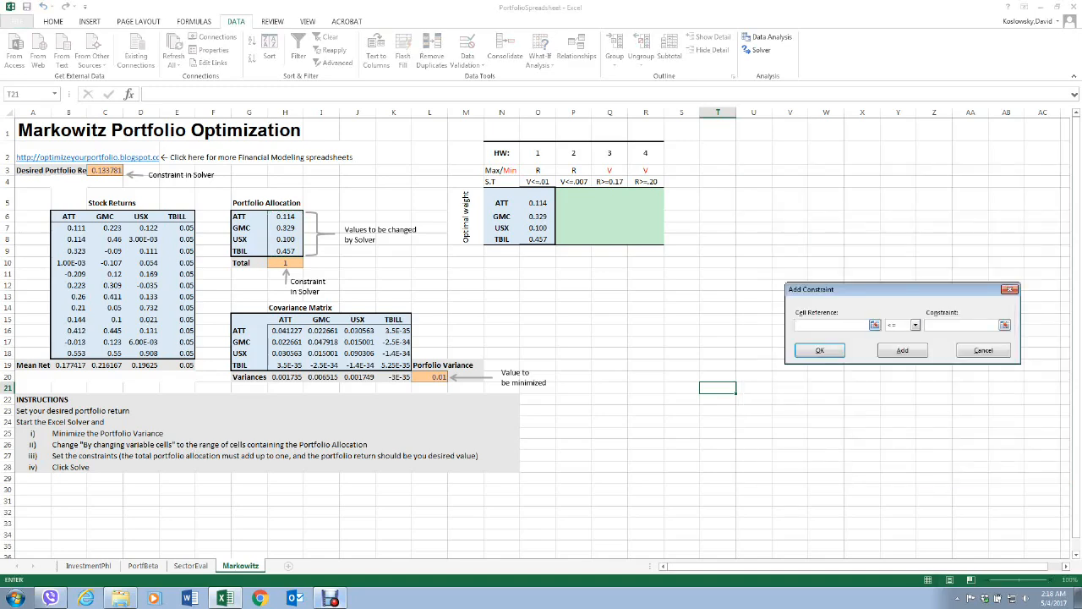
pyautogui.click(875, 325)
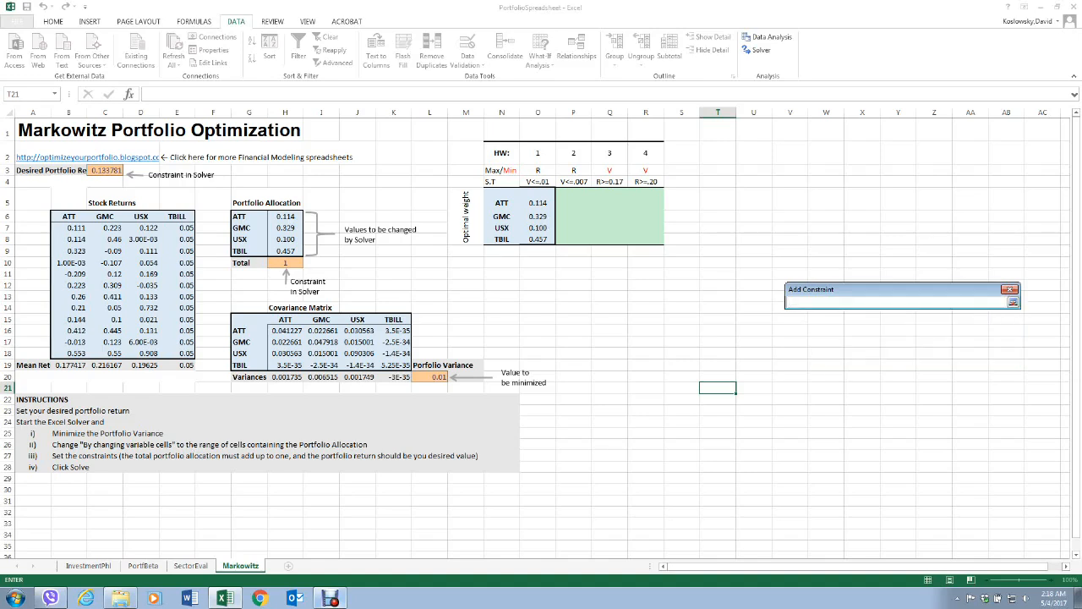
pyautogui.click(286, 263)
pyautogui.click(1014, 302)
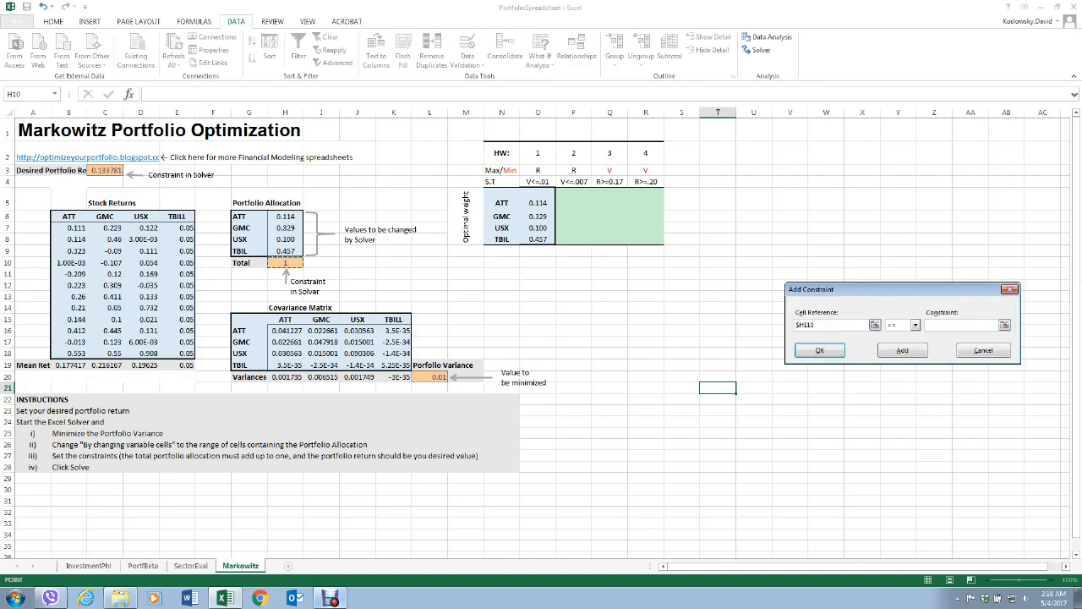
pyautogui.click(915, 324)
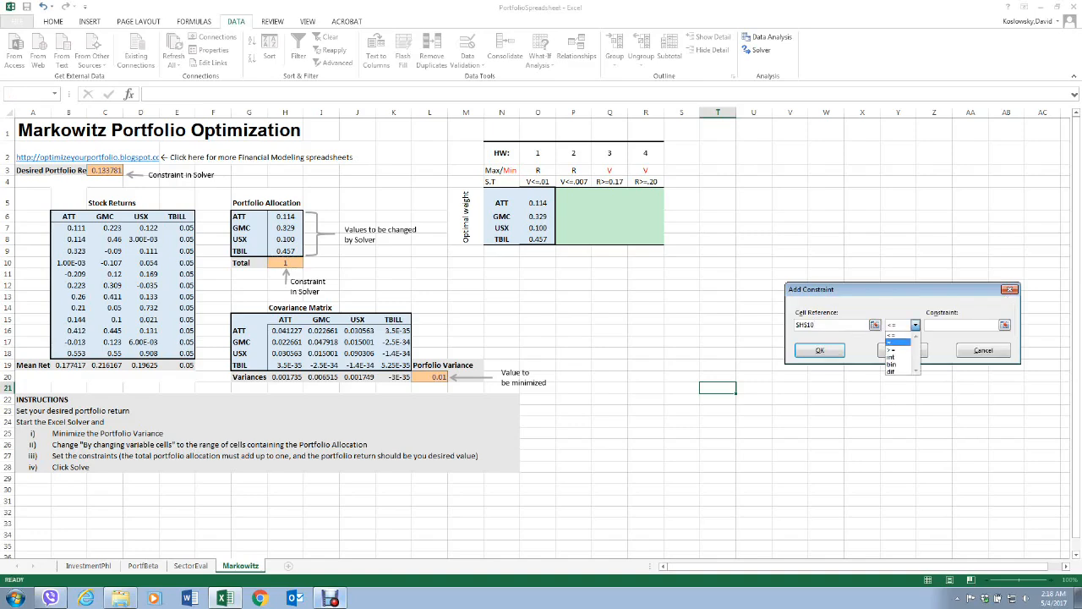
pyautogui.press('Up')
pyautogui.press('Tab')
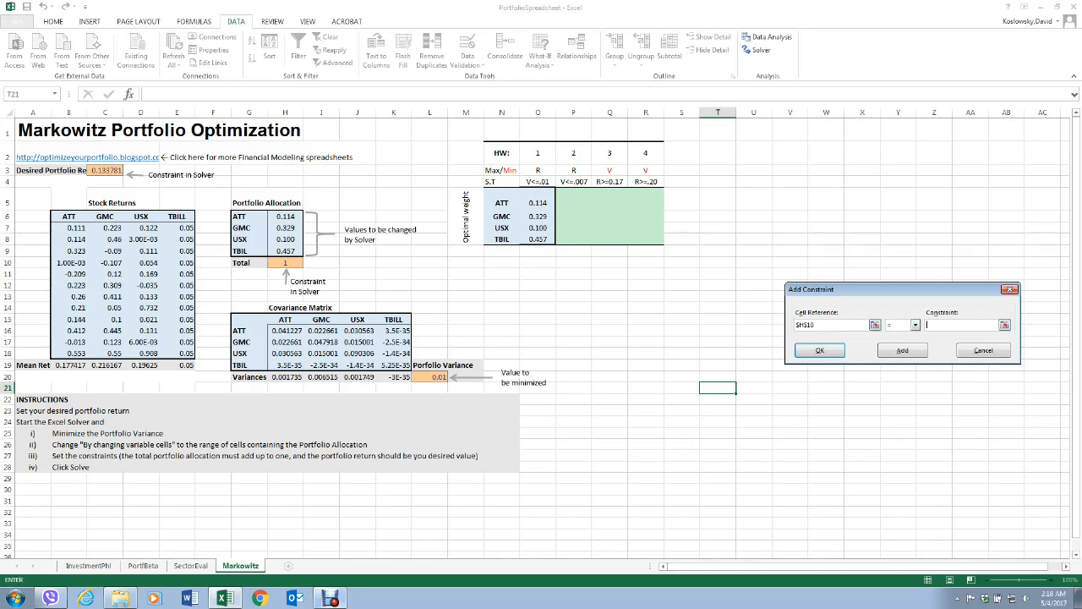
pyautogui.write('1')
pyautogui.press('Return')
# Add a Solver constraint requiring cell Q4 >= 0.17, using the HW 3 condition cell as the reference.
pyautogui.click(876, 324)
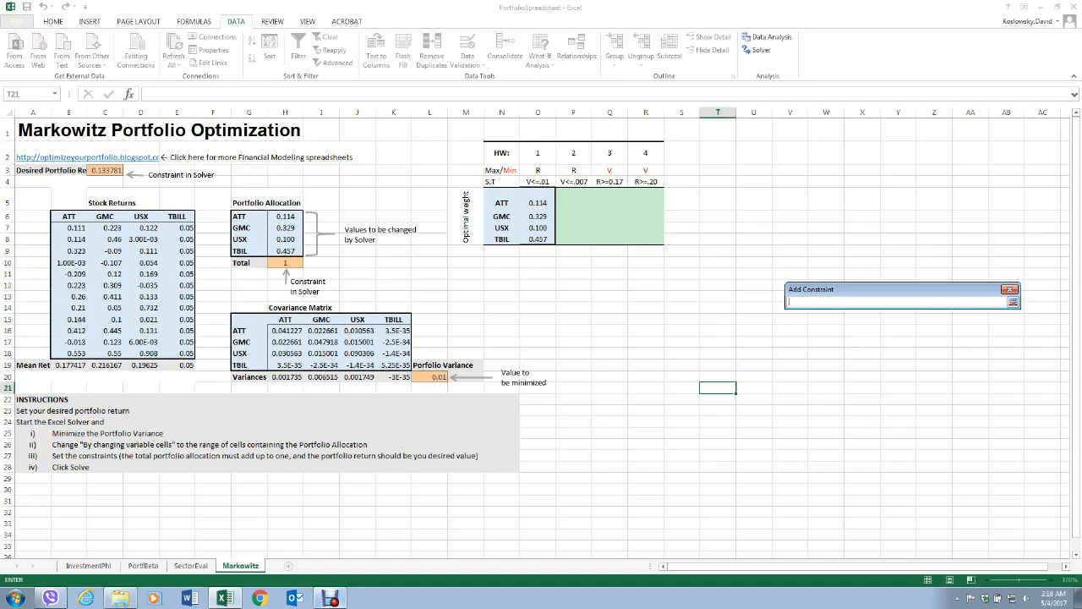
pyautogui.click(105, 171)
pyautogui.press('Return')
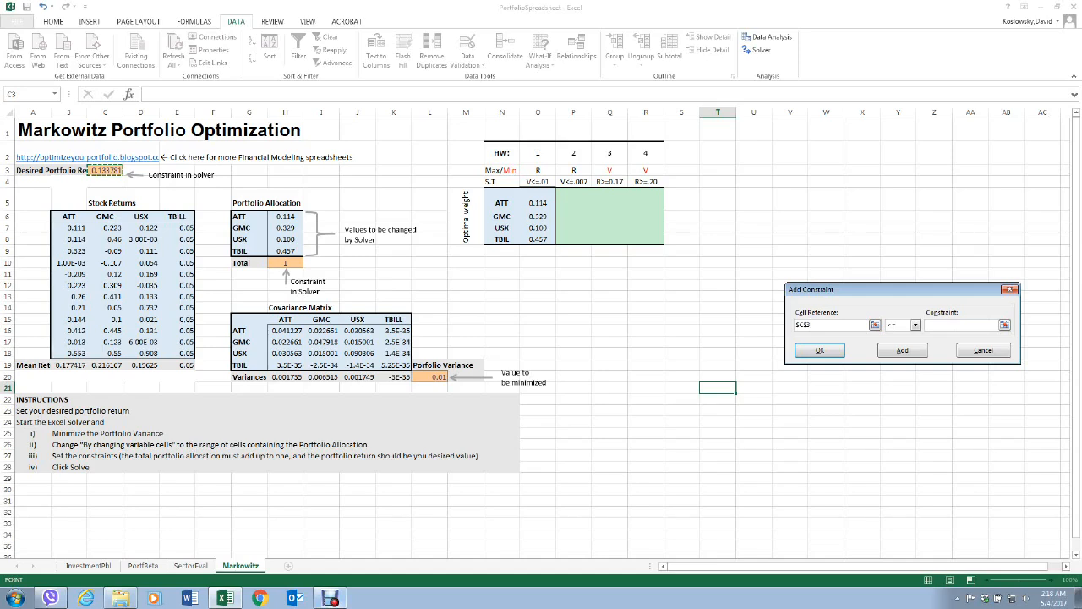
pyautogui.click(610, 182)
pyautogui.click(915, 324)
pyautogui.click(898, 350)
pyautogui.write('.17')
pyautogui.press('Return')
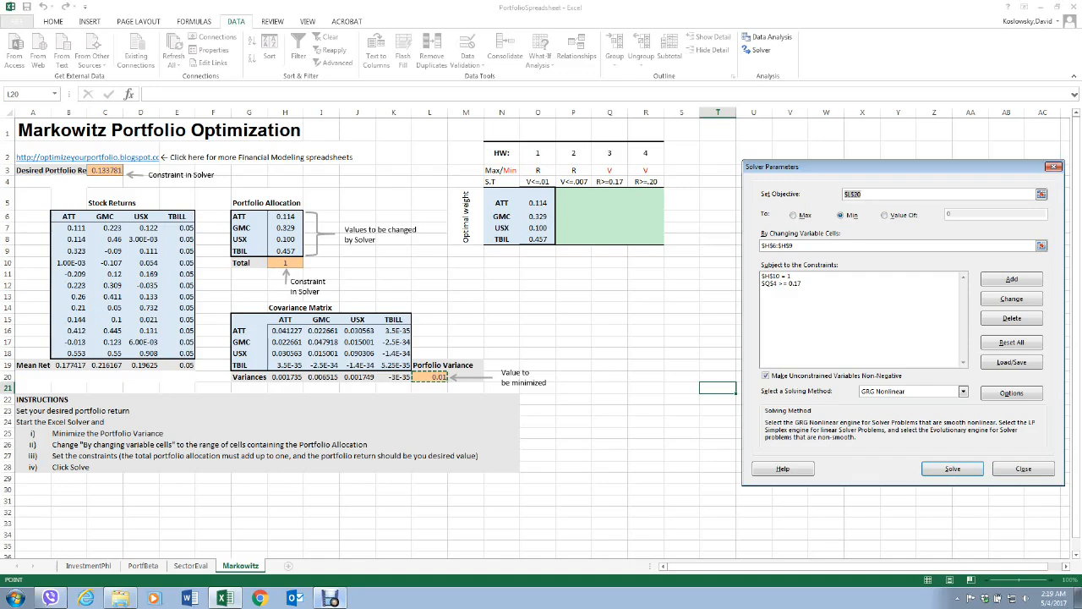
# Try to solve the variance minimization with the Q4 constraint and close the Solver results.
pyautogui.click(953, 468)
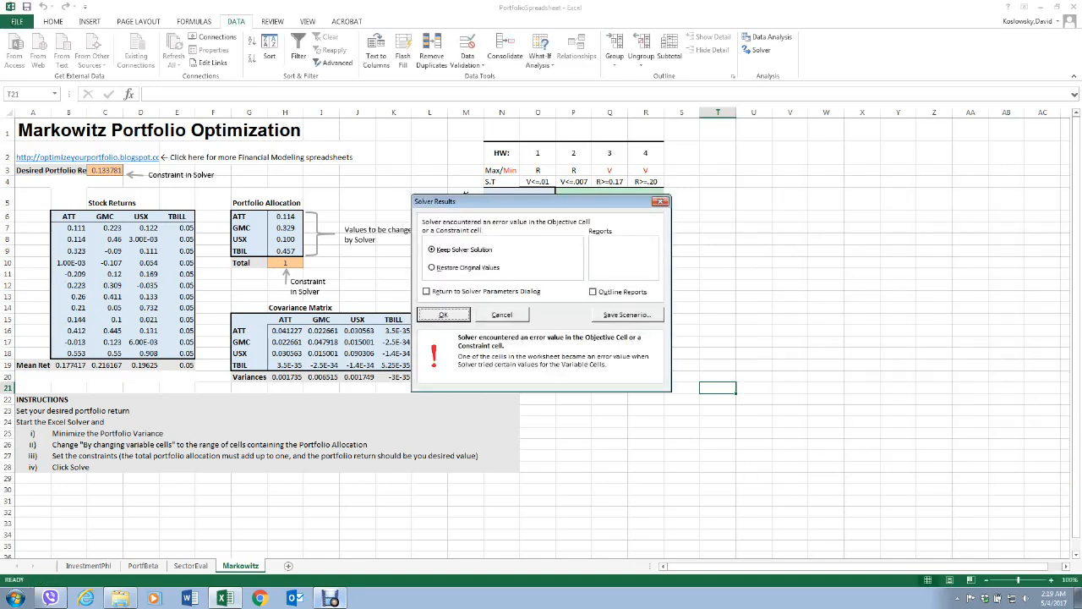
pyautogui.moveTo(541, 201); pyautogui.dragTo(885, 181)
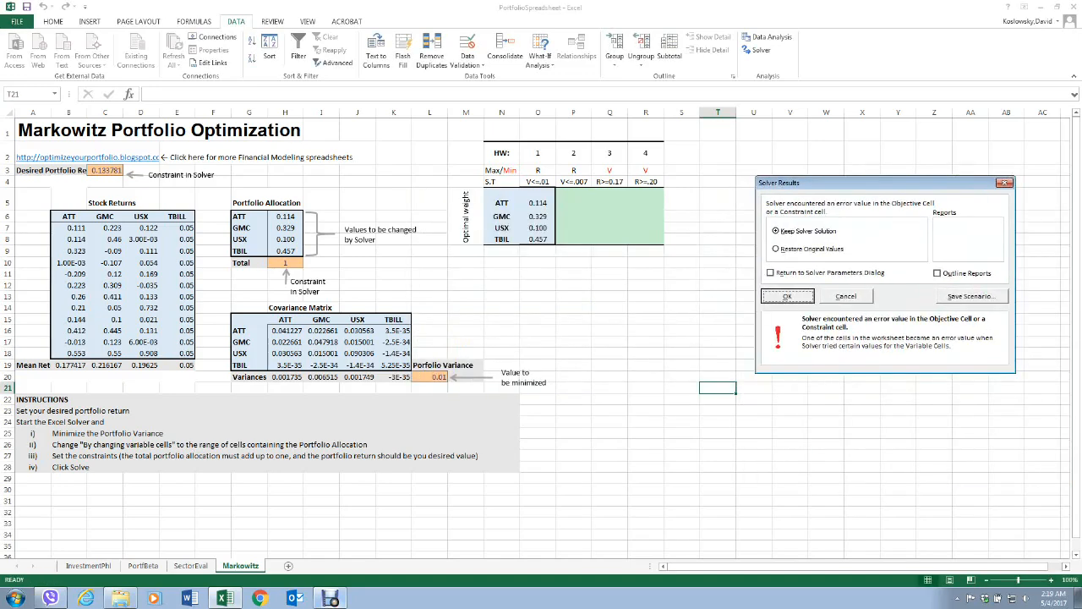
pyautogui.click(786, 294)
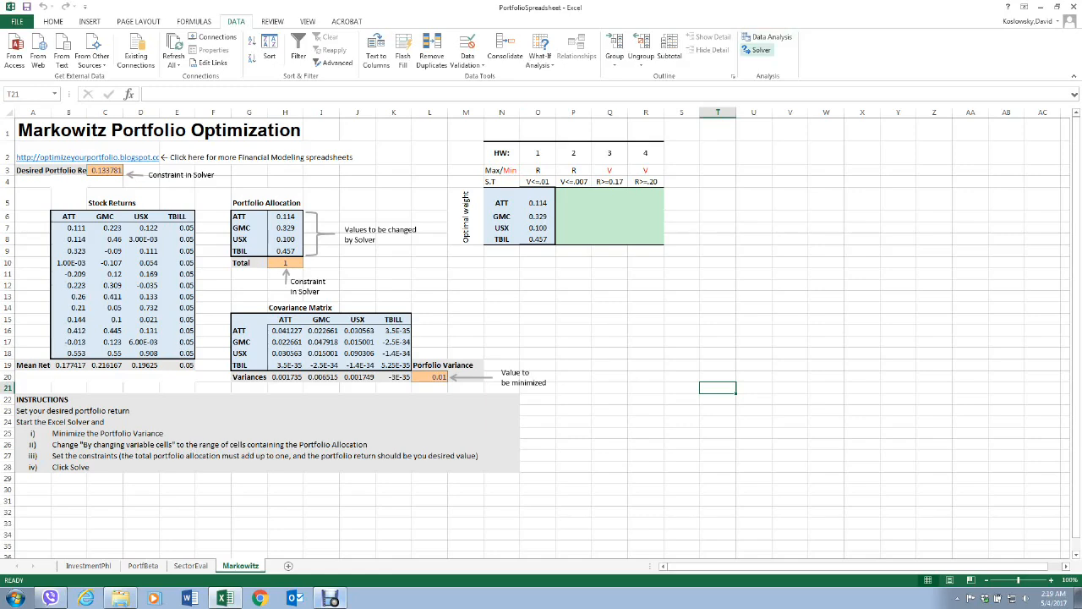
# Reopen Solver and delete the constraint on Q4.
pyautogui.click(757, 49)
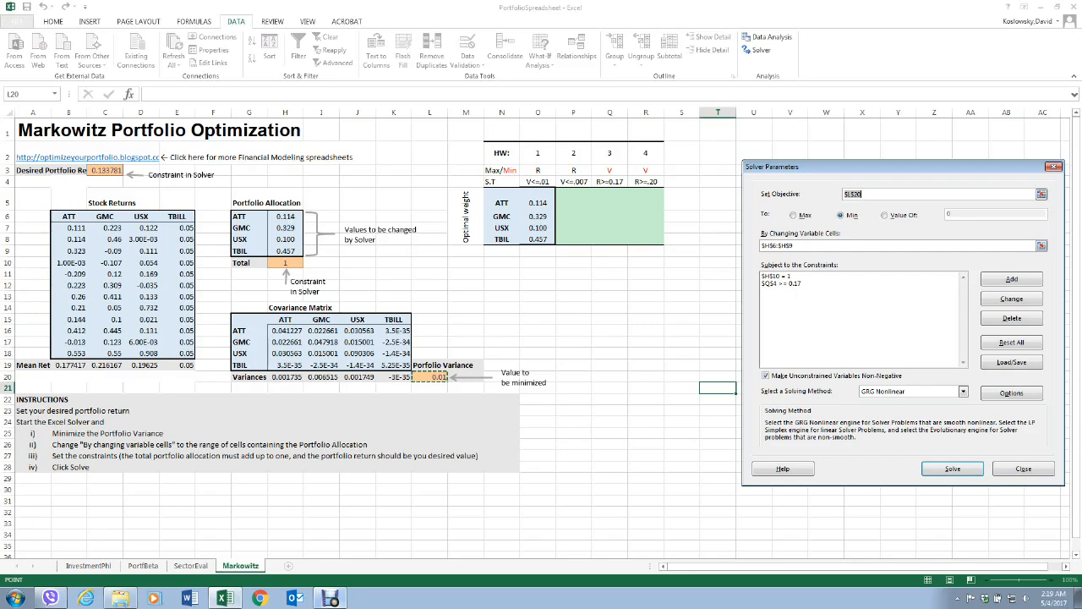
pyautogui.click(285, 263)
pyautogui.click(781, 283)
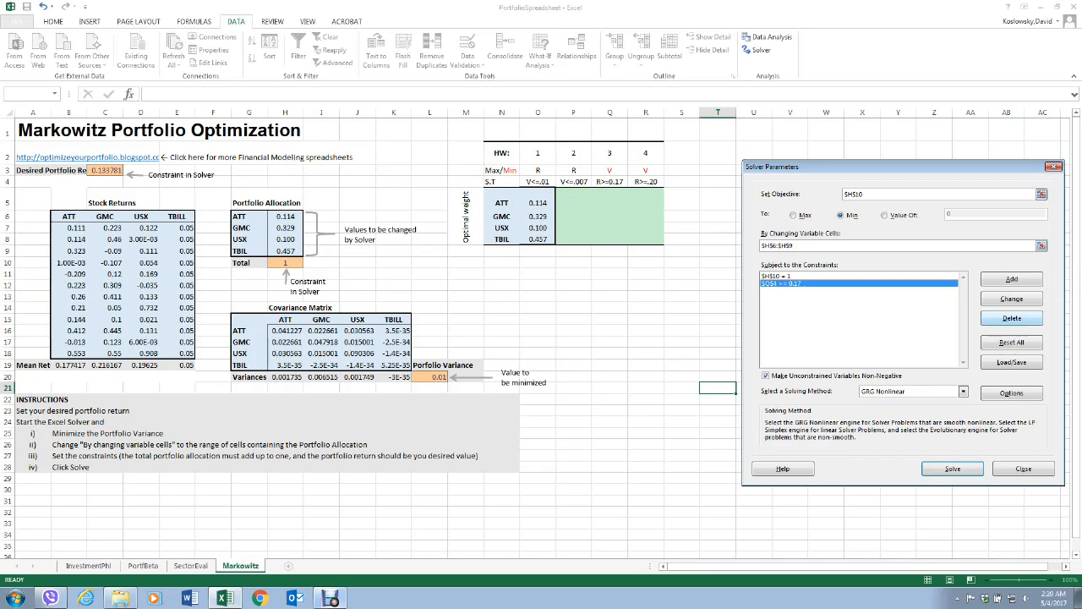
pyautogui.click(1013, 318)
# Add a Solver constraint requiring the desired portfolio return in C3 >= 0.17.
pyautogui.click(1011, 280)
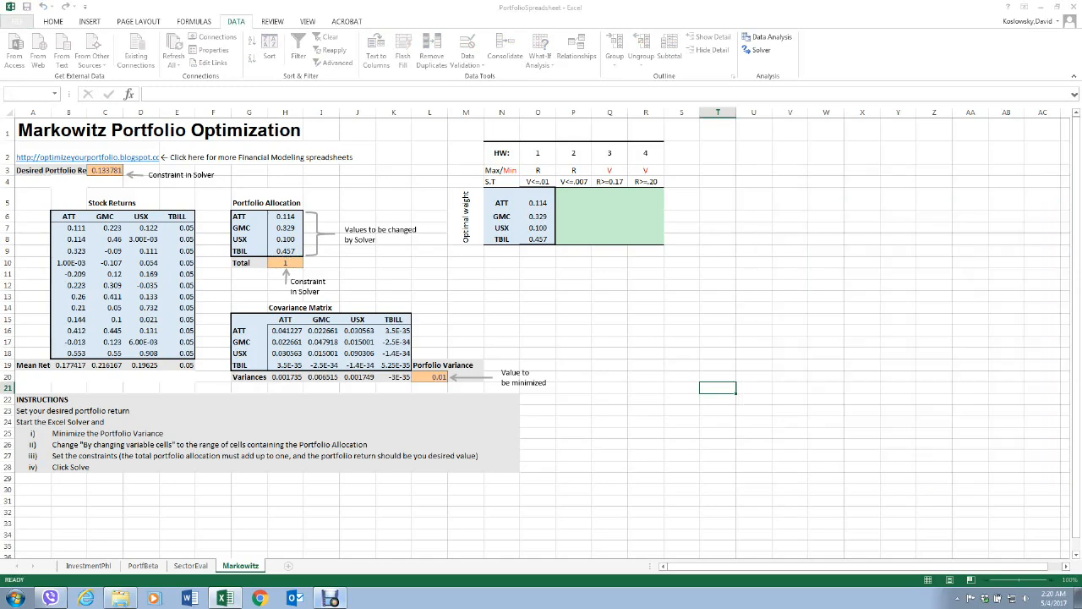
pyautogui.click(876, 324)
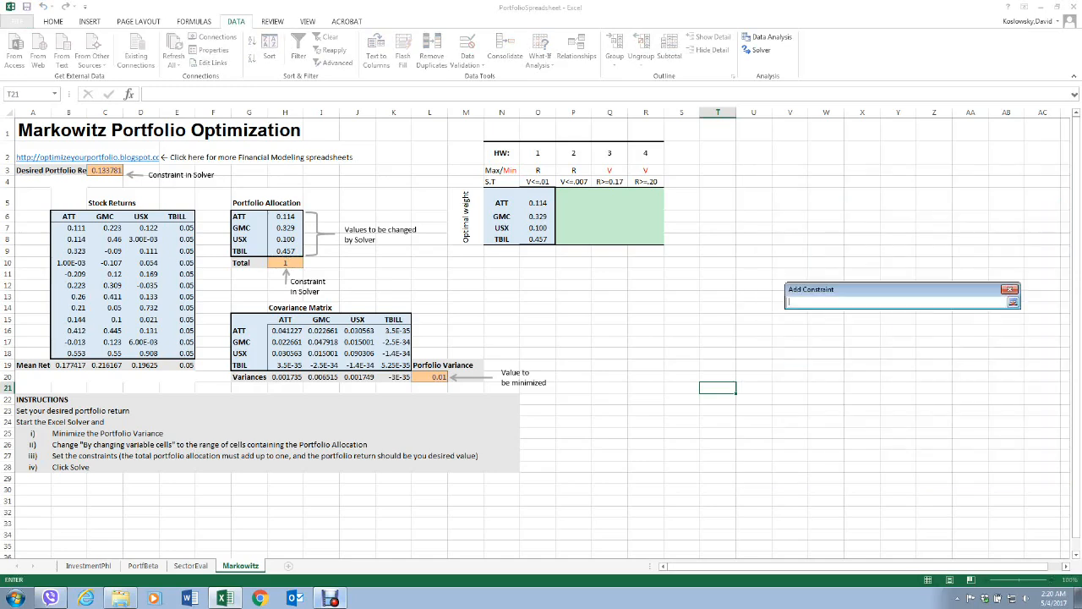
pyautogui.click(105, 171)
pyautogui.click(1013, 302)
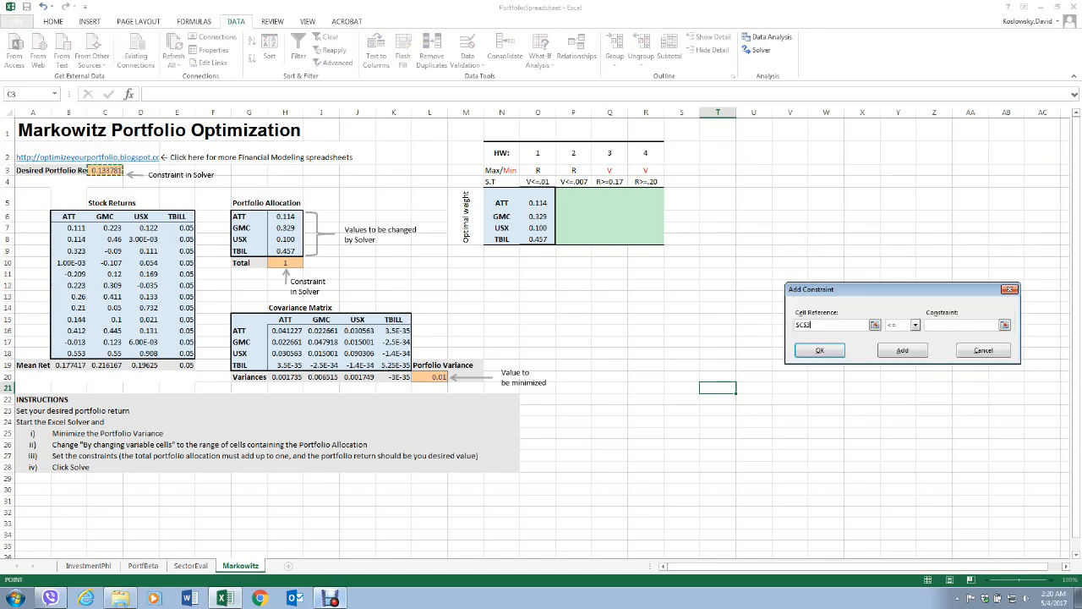
pyautogui.click(915, 326)
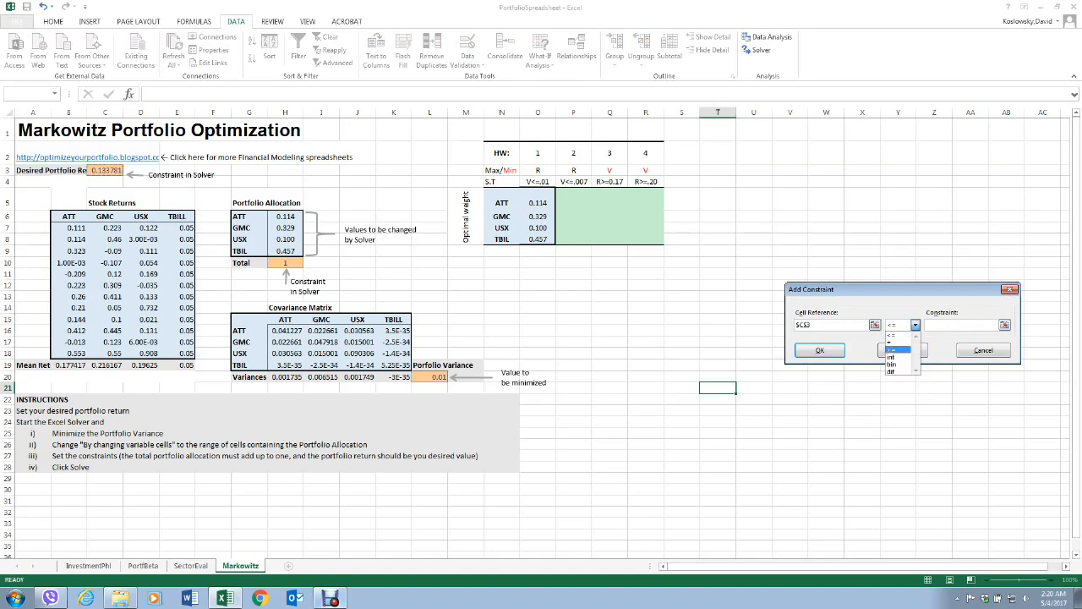
pyautogui.click(905, 349)
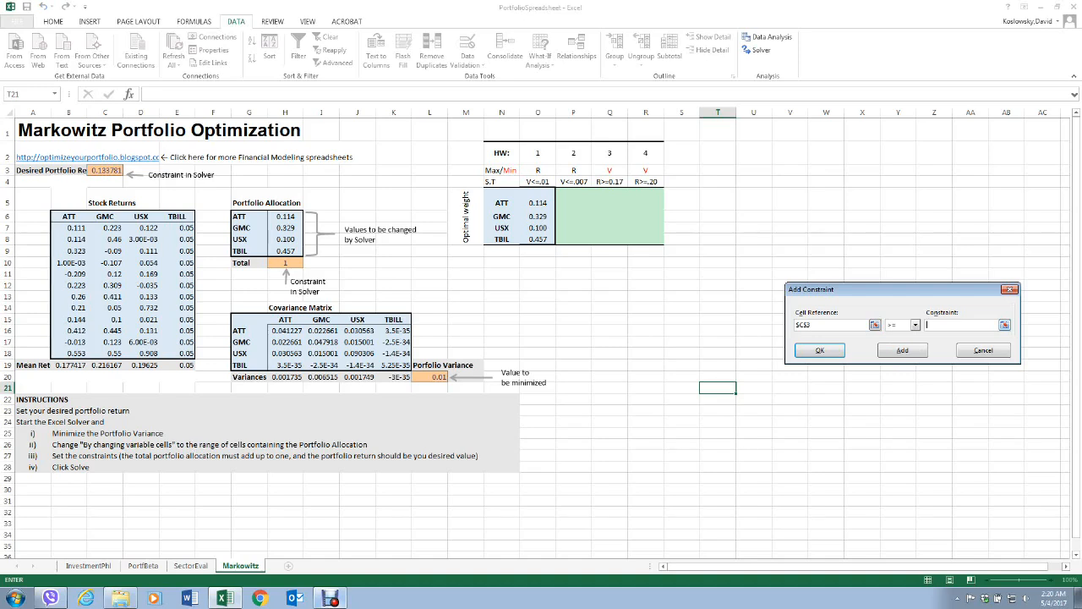
pyautogui.write('17')
pyautogui.click(902, 350)
pyautogui.click(819, 350)
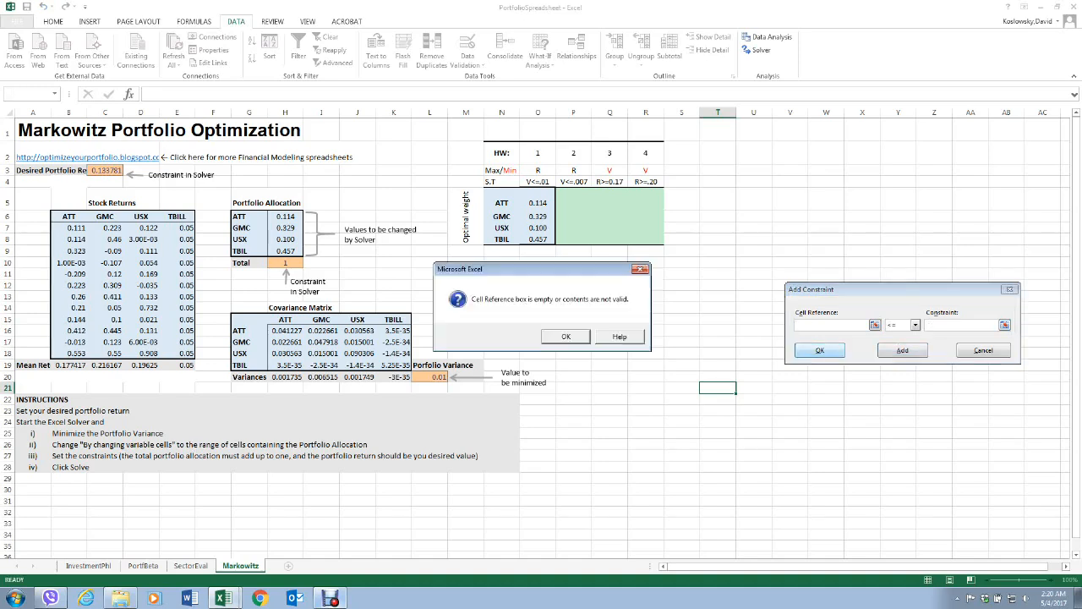
pyautogui.press('Return')
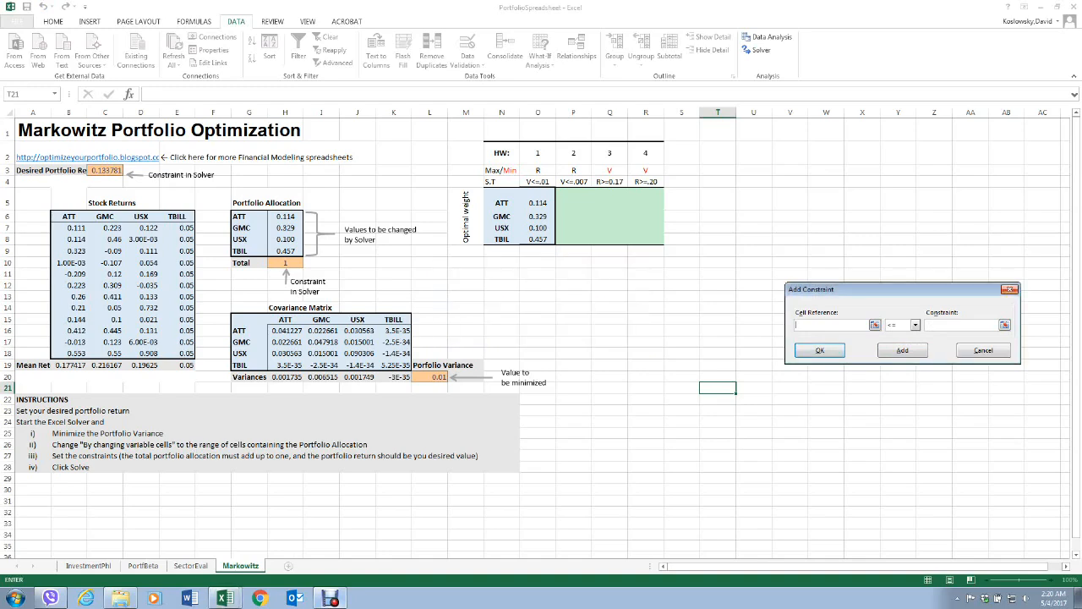
pyautogui.click(1009, 289)
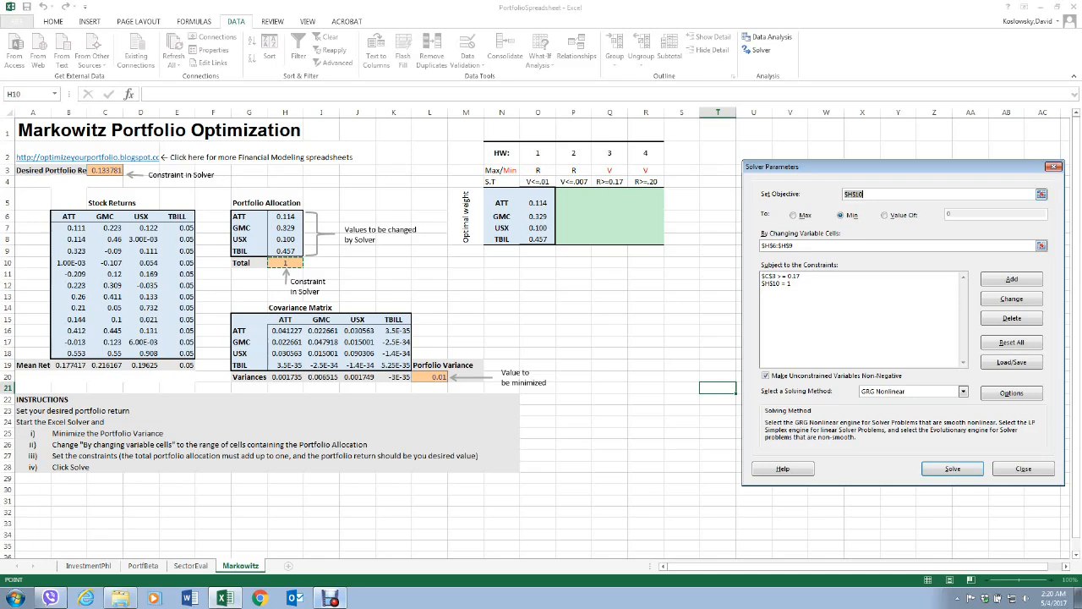
# Set the Solver objective back to the portfolio variance in L20, solve the minimization and keep the Solver solution.
pyautogui.click(1042, 194)
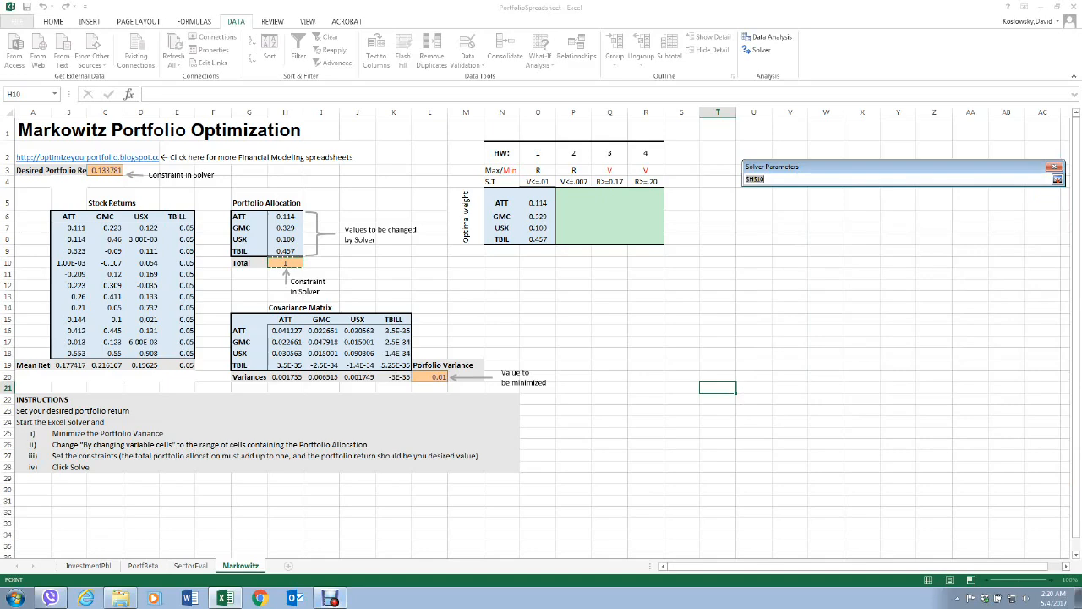
pyautogui.click(429, 377)
pyautogui.click(1058, 179)
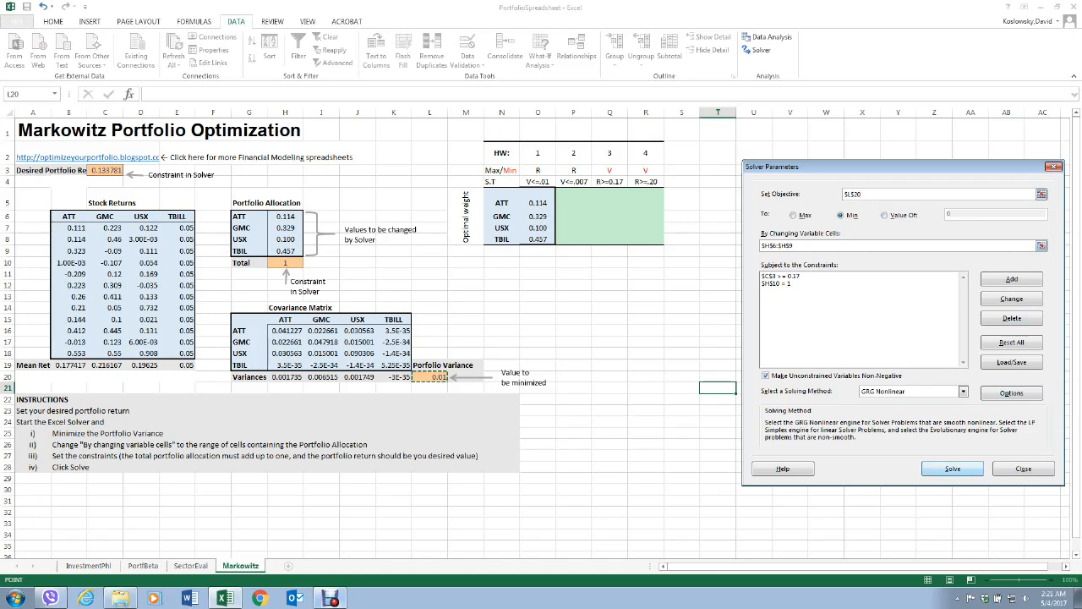
pyautogui.click(952, 468)
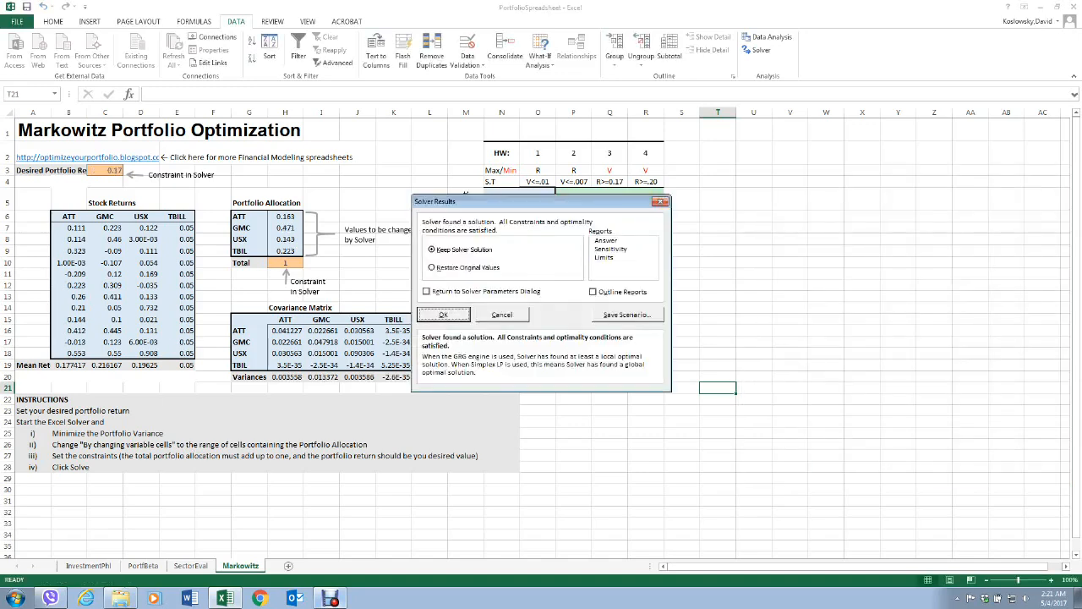
pyautogui.press('Return')
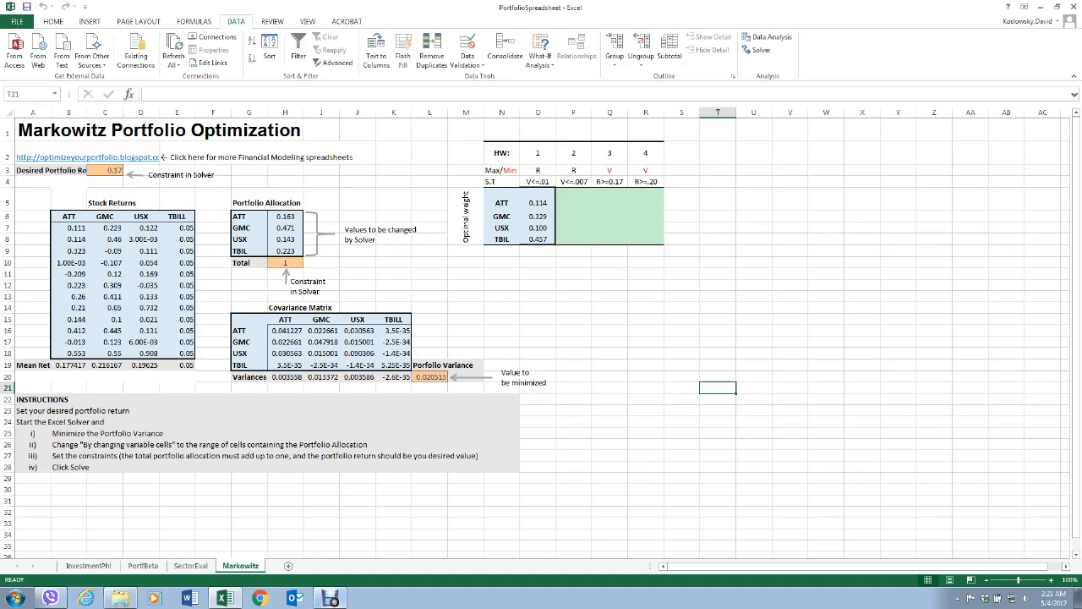
# Copy the solved portfolio weights from H6:H9 into the HW 3 optimal weight column, starting at Q5.
pyautogui.moveTo(285, 216); pyautogui.dragTo(285, 251)
pyautogui.rightClick(287, 240)
pyautogui.click(320, 264)
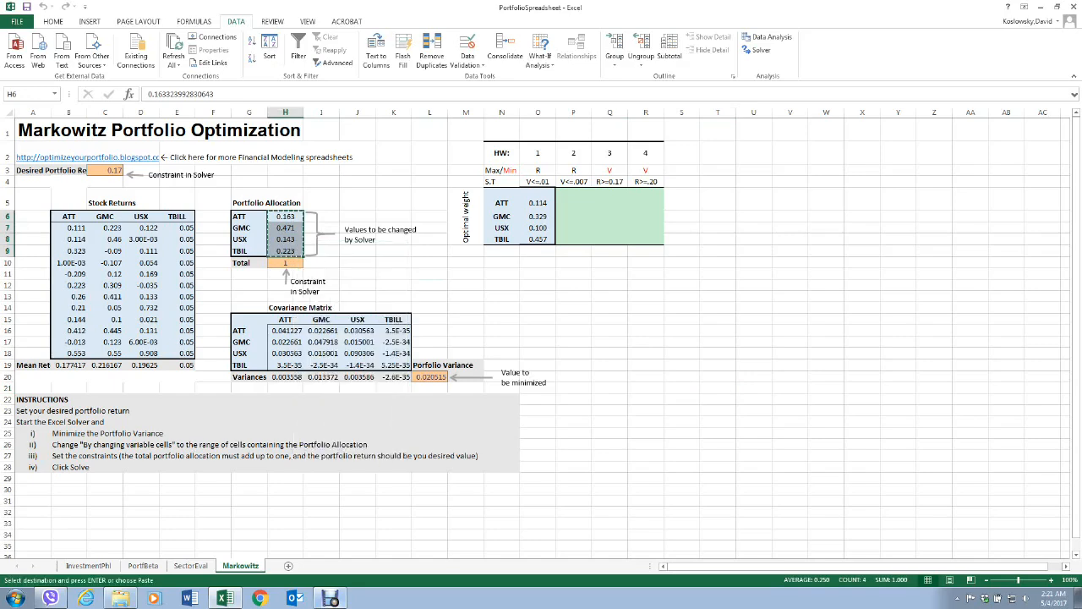
pyautogui.click(610, 201)
pyautogui.rightClick(611, 200)
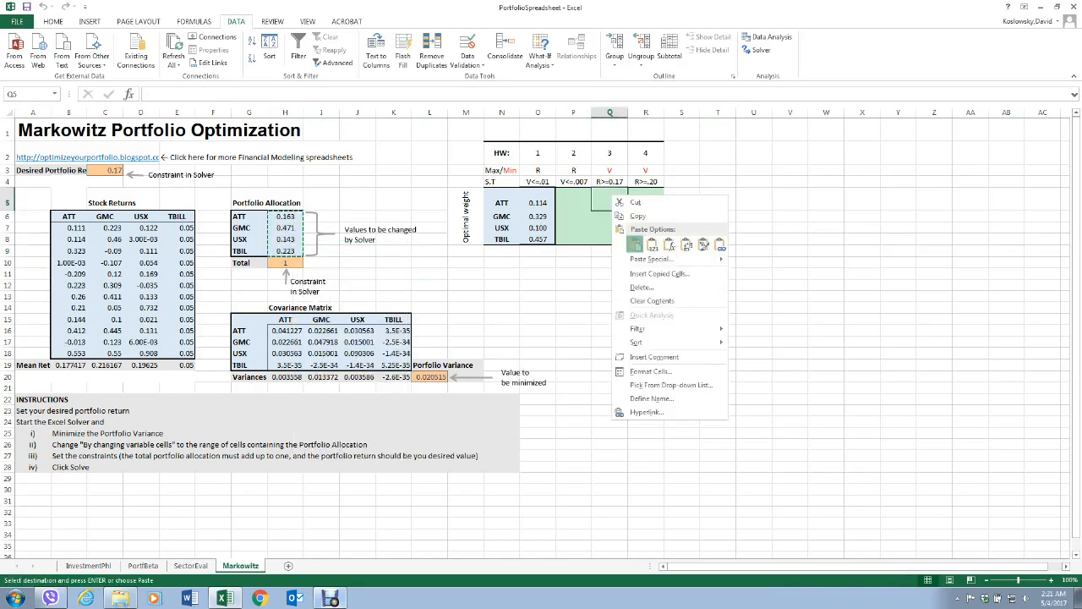
pyautogui.click(635, 245)
pyautogui.moveTo(718, 262); pyautogui.dragTo(753, 262)
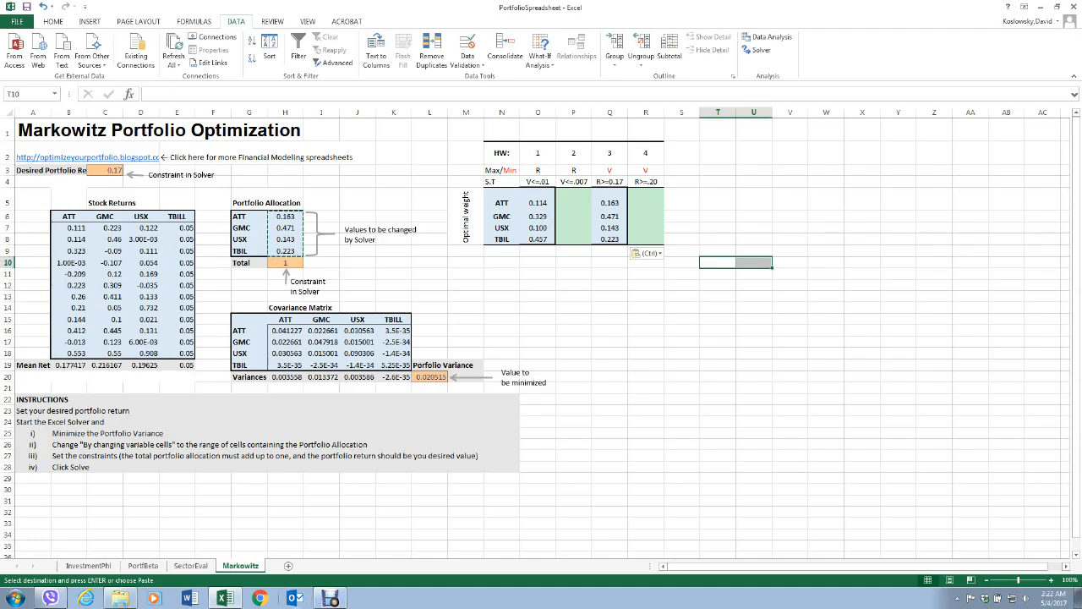
pyautogui.click(330, 598)
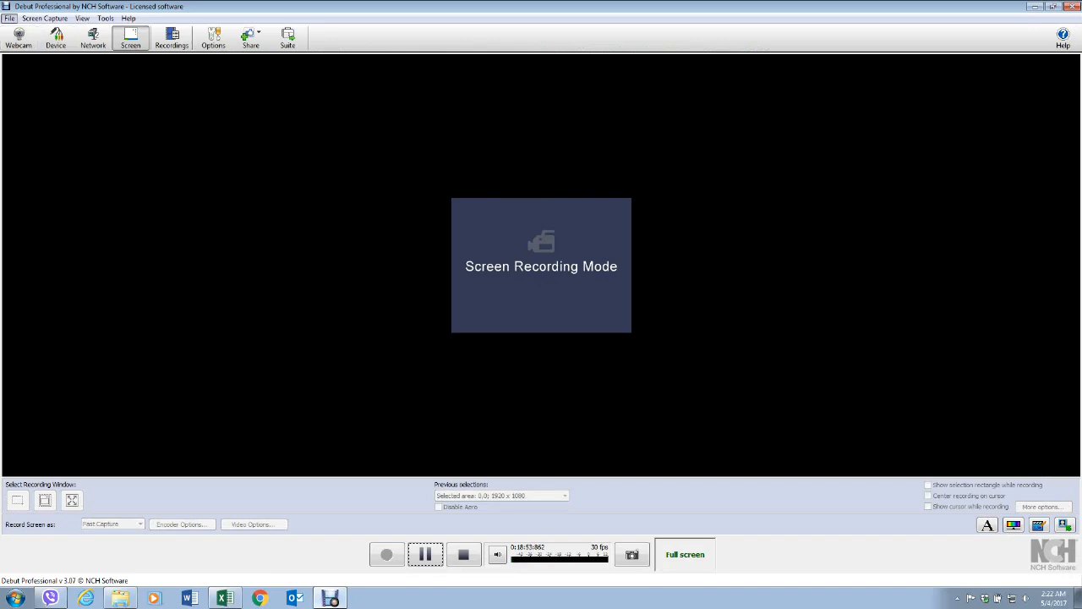
pyautogui.click(9, 18)
pyautogui.click(26, 136)
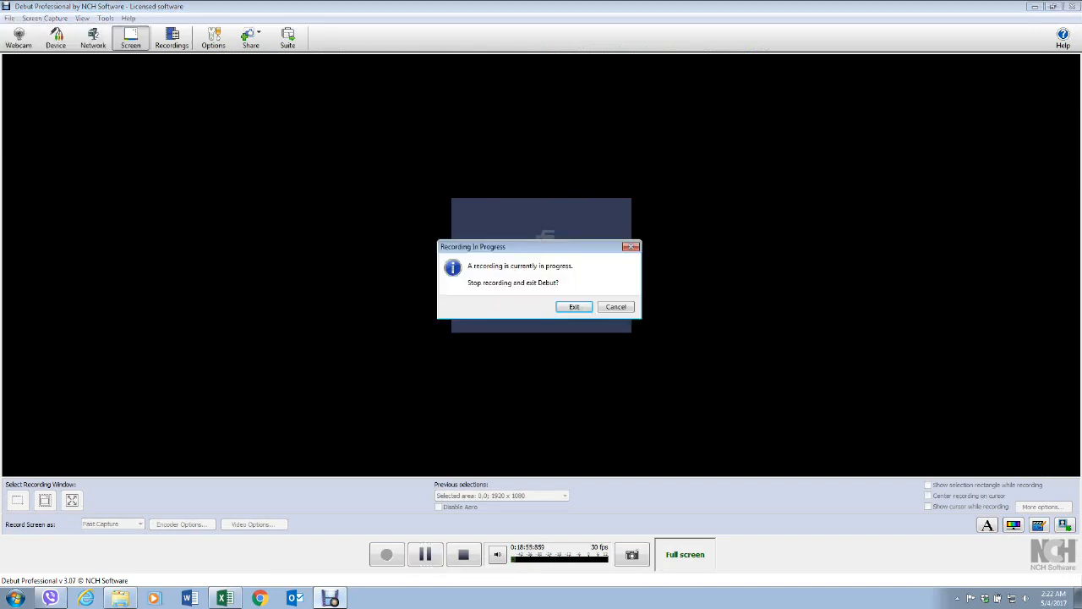